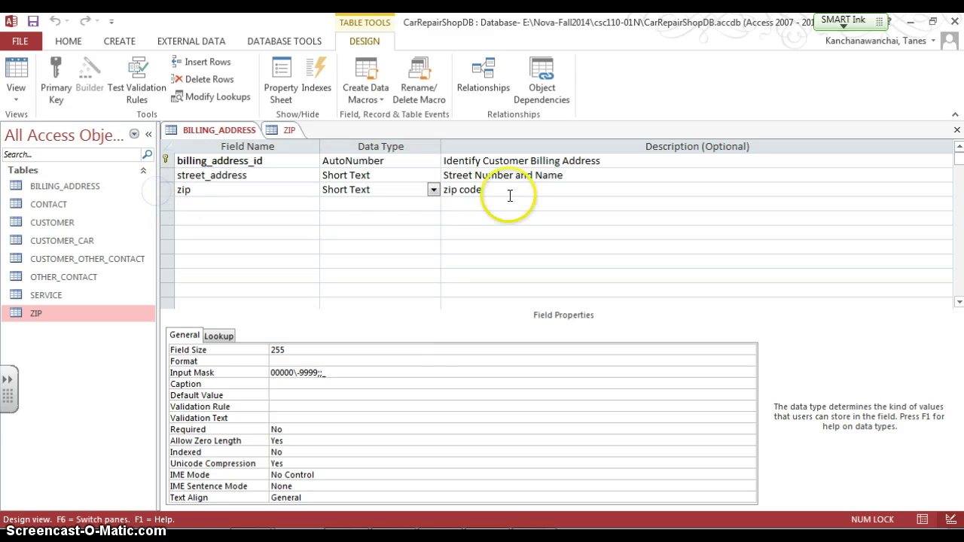
Start a Lookup Wizard for the zip field that gets its values from the ZIP table.
{"action": "left_click", "coordinate": [433, 189]}
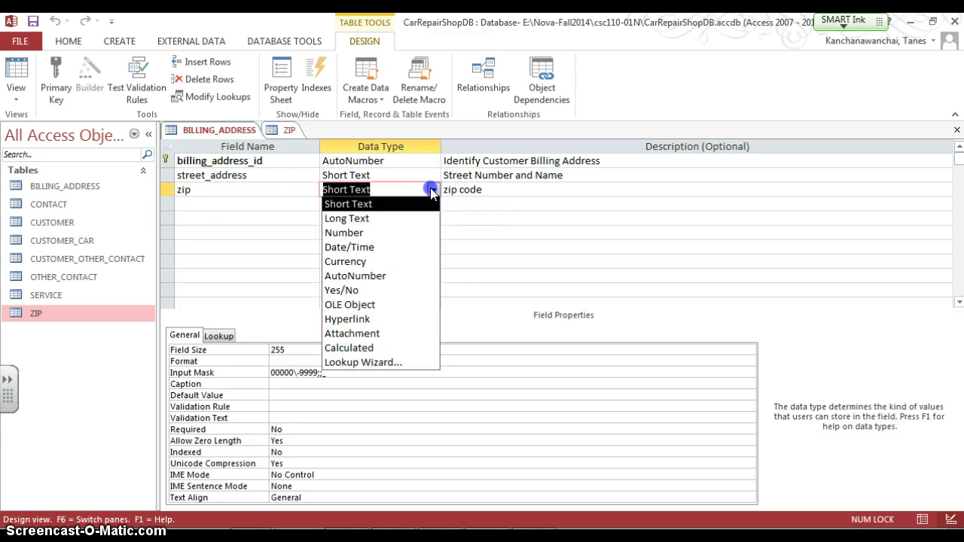
{"action": "left_click", "coordinate": [398, 363]}
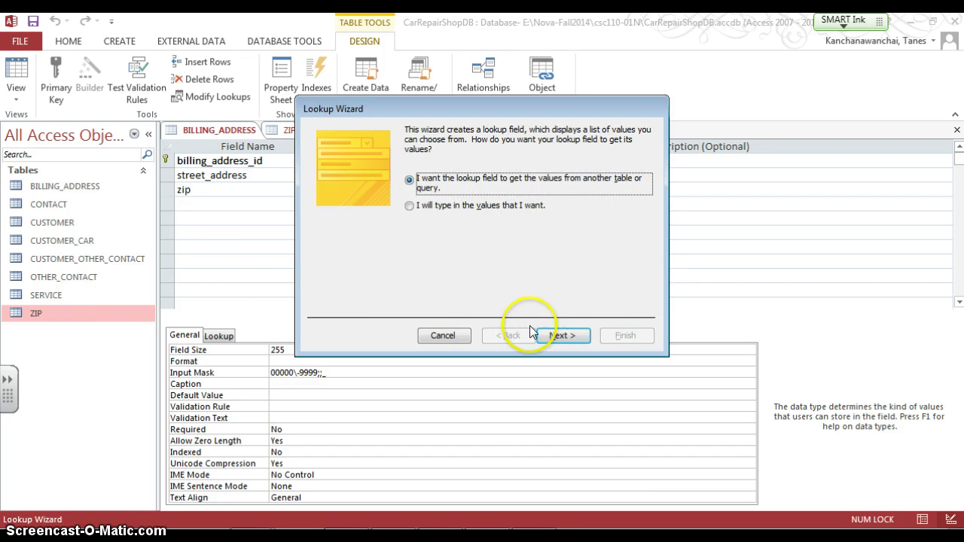
{"action": "left_click", "coordinate": [585, 335]}
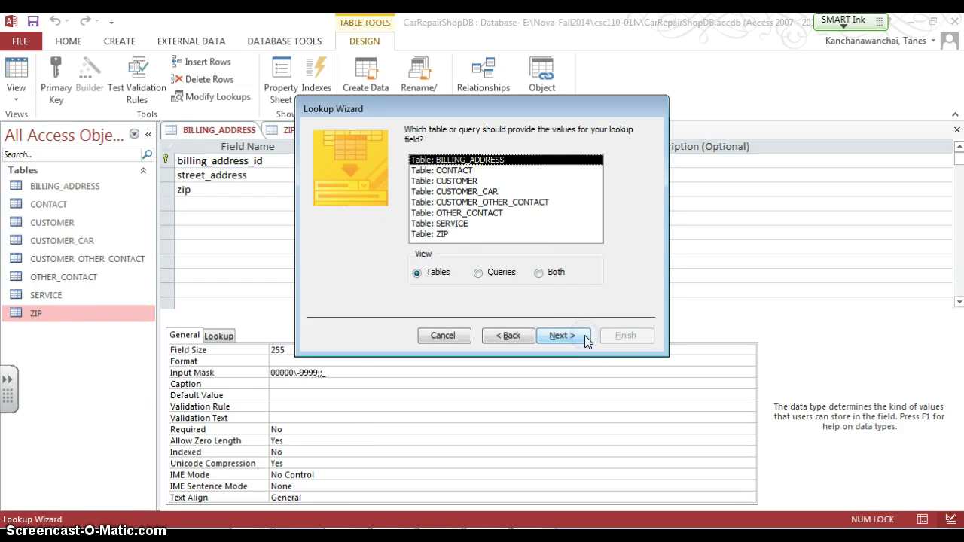
{"action": "double_click", "coordinate": [449, 234]}
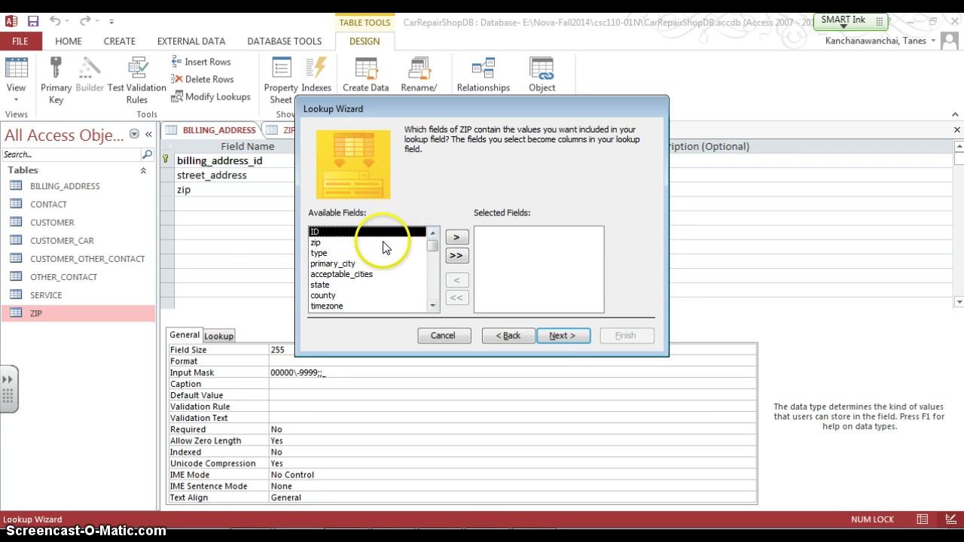
Include the zip, primary_city and state fields of the ZIP table as lookup columns.
{"action": "left_click", "coordinate": [382, 243]}
{"action": "left_click", "coordinate": [456, 238]}
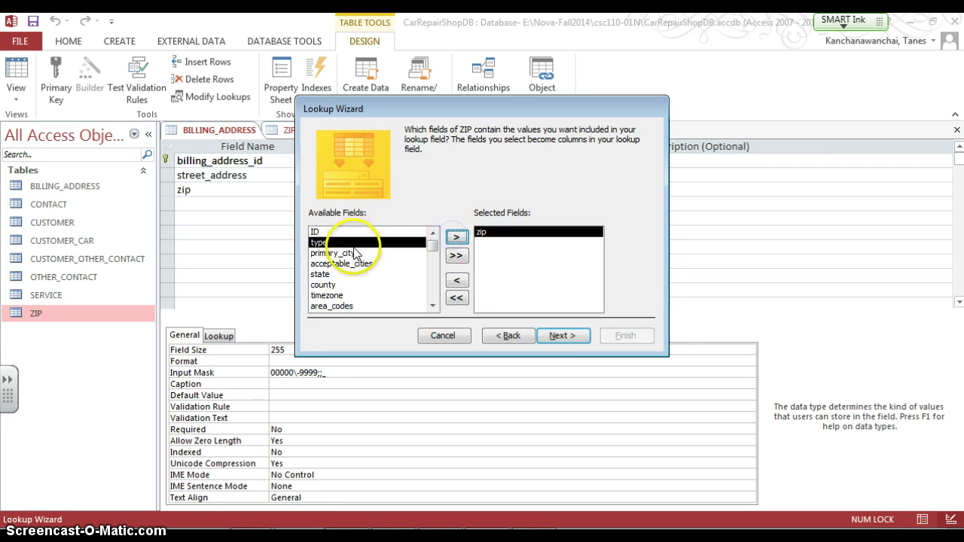
{"action": "left_click", "coordinate": [354, 253]}
{"action": "left_click", "coordinate": [455, 238]}
{"action": "left_click", "coordinate": [367, 264]}
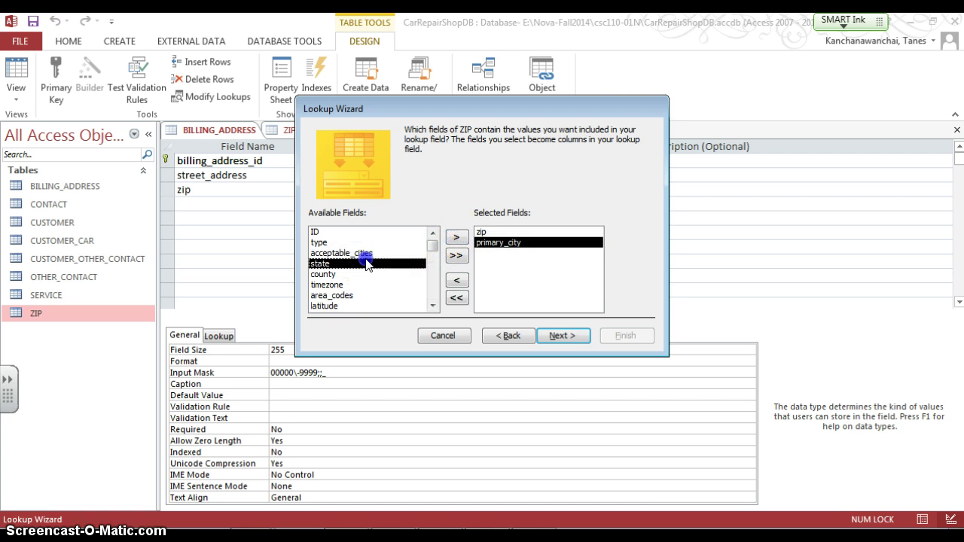
{"action": "left_click", "coordinate": [456, 237]}
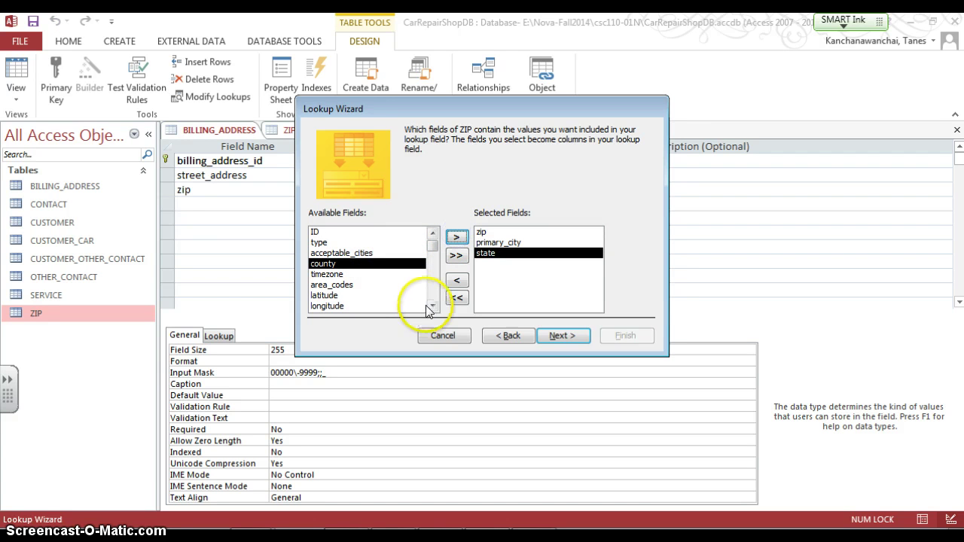
Examine the remaining available fields of the ZIP table for further lookup columns.
{"action": "left_click", "coordinate": [434, 304]}
{"action": "left_click", "coordinate": [434, 304]}
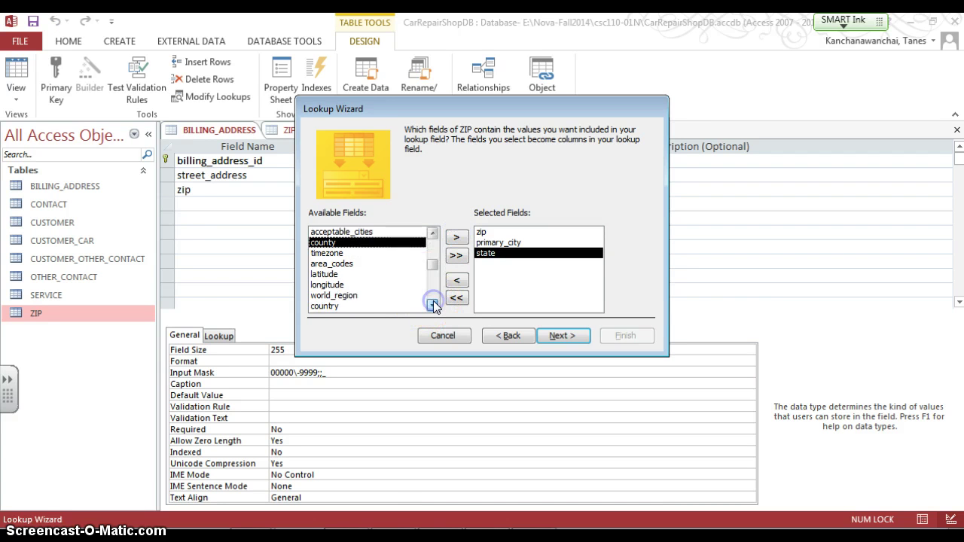
{"action": "left_click", "coordinate": [434, 304]}
{"action": "left_click", "coordinate": [433, 304]}
{"action": "left_click", "coordinate": [433, 305]}
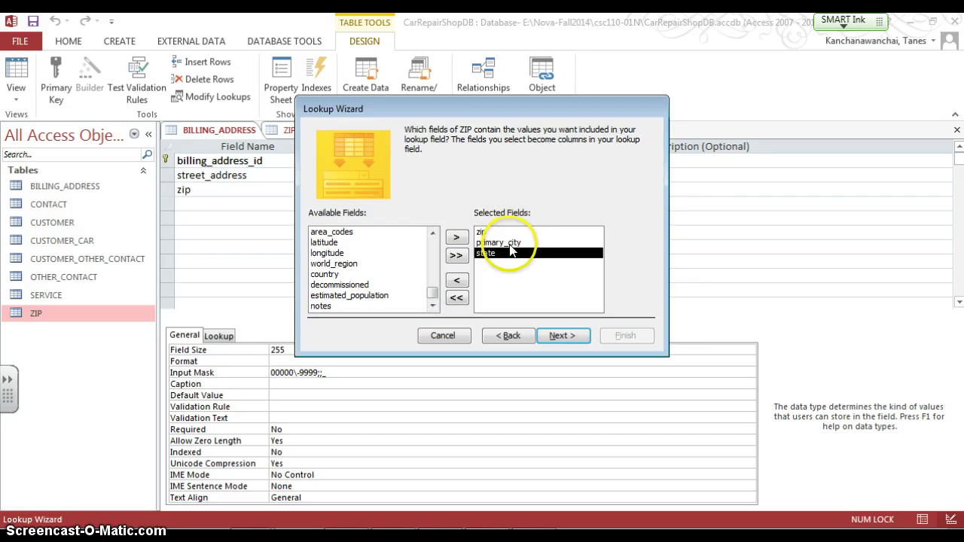
{"action": "left_click", "coordinate": [431, 304]}
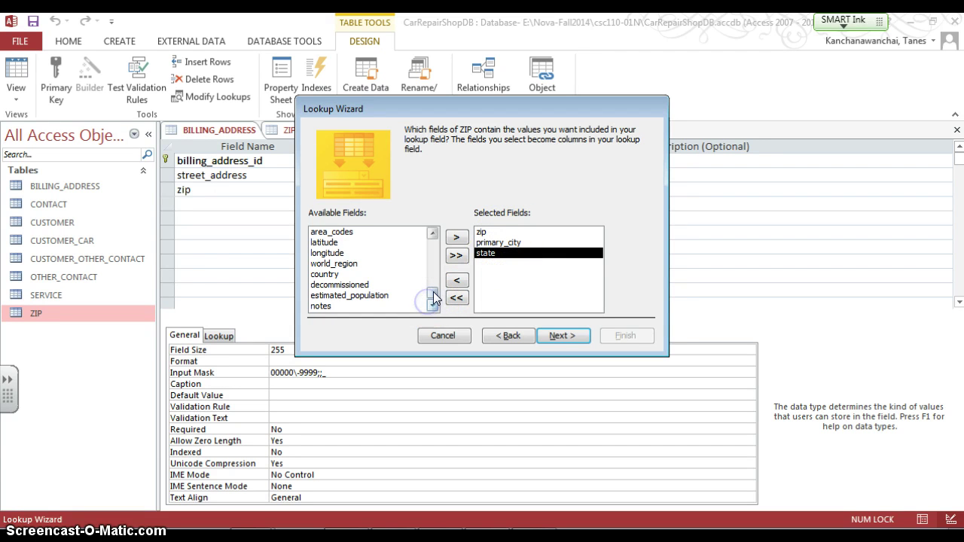
{"action": "left_click", "coordinate": [554, 335]}
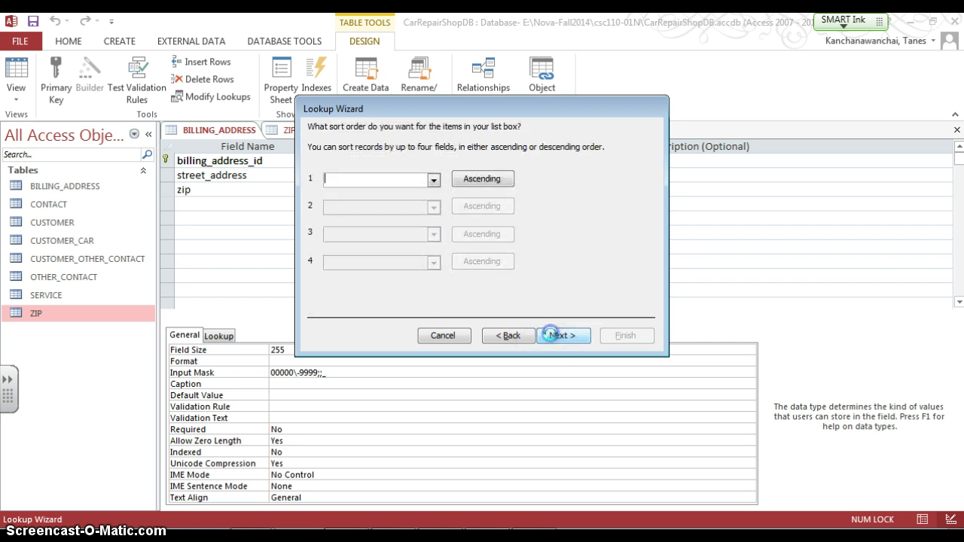
{"action": "left_click", "coordinate": [495, 335]}
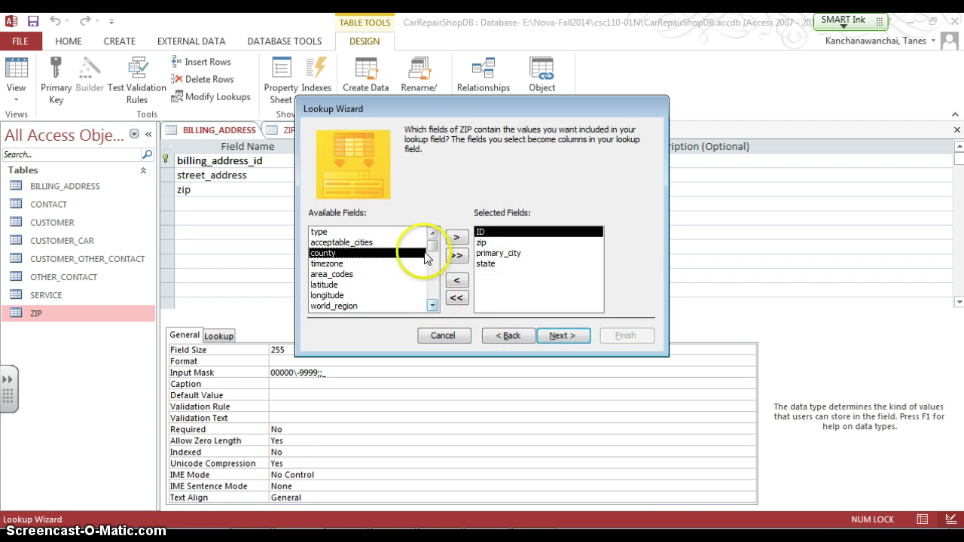
{"action": "left_click", "coordinate": [433, 298]}
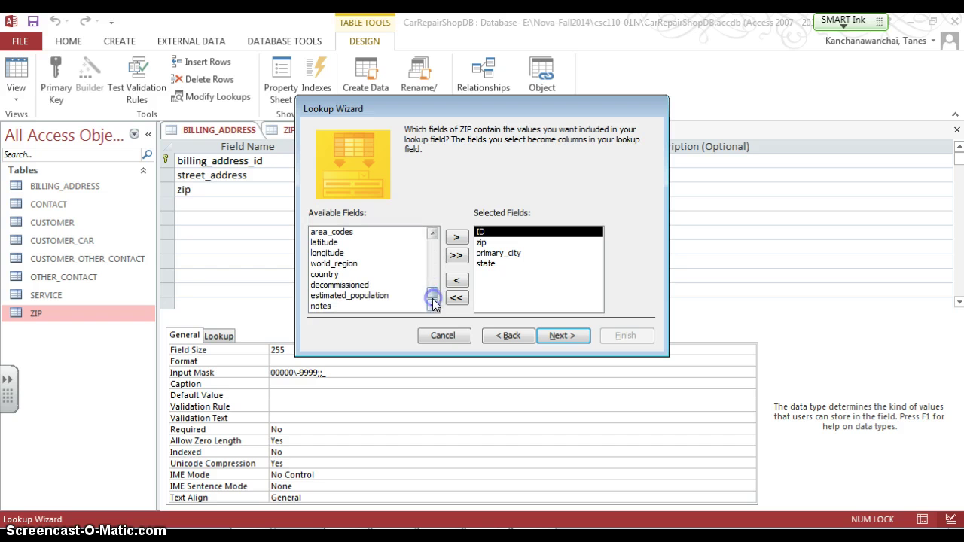
{"action": "left_click", "coordinate": [384, 296]}
{"action": "left_click", "coordinate": [384, 266]}
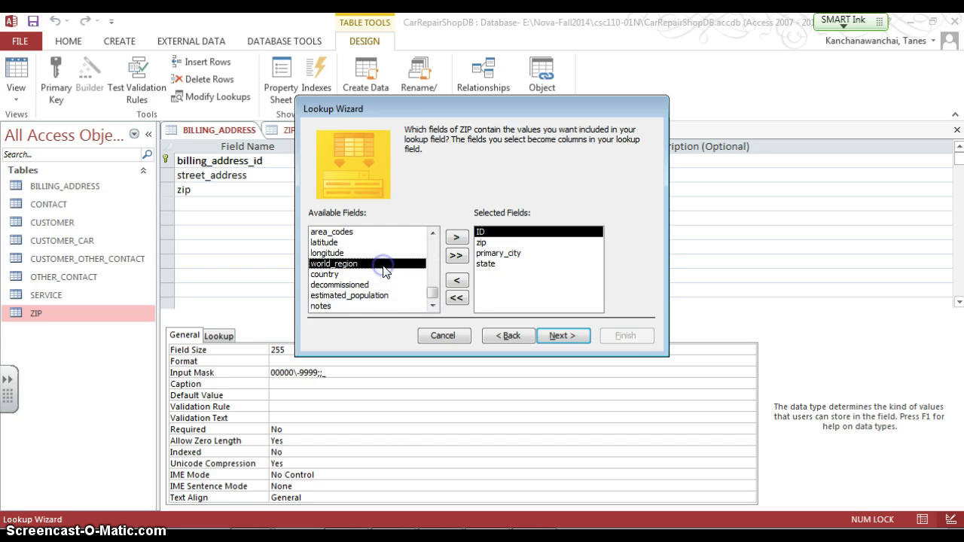
{"action": "left_click", "coordinate": [386, 295]}
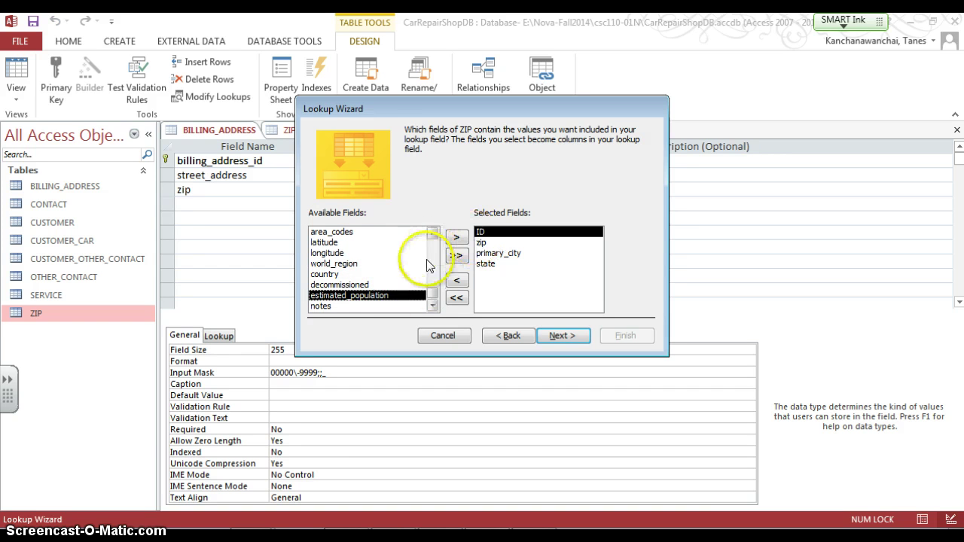
{"action": "left_click", "coordinate": [434, 234]}
{"action": "left_click", "coordinate": [433, 233]}
{"action": "left_click", "coordinate": [434, 234]}
{"action": "left_click", "coordinate": [433, 233]}
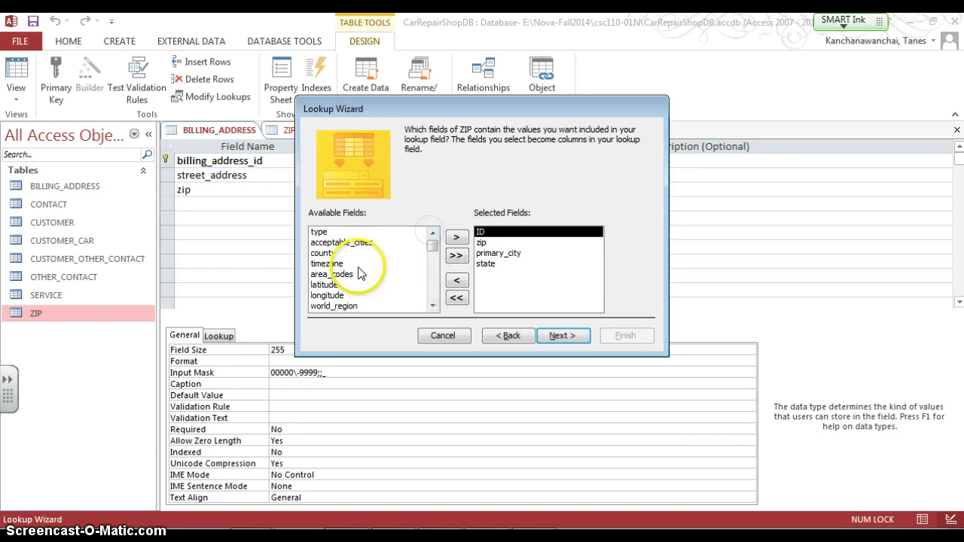
Include the timezone field among the lookup columns and continue to the sort order settings.
{"action": "left_click", "coordinate": [361, 264]}
{"action": "left_click", "coordinate": [457, 238]}
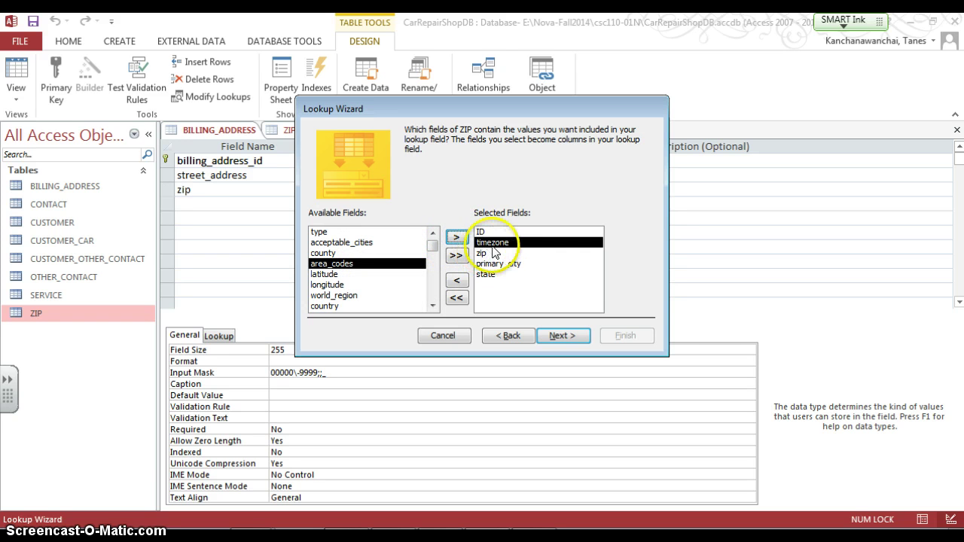
{"action": "left_click", "coordinate": [491, 276]}
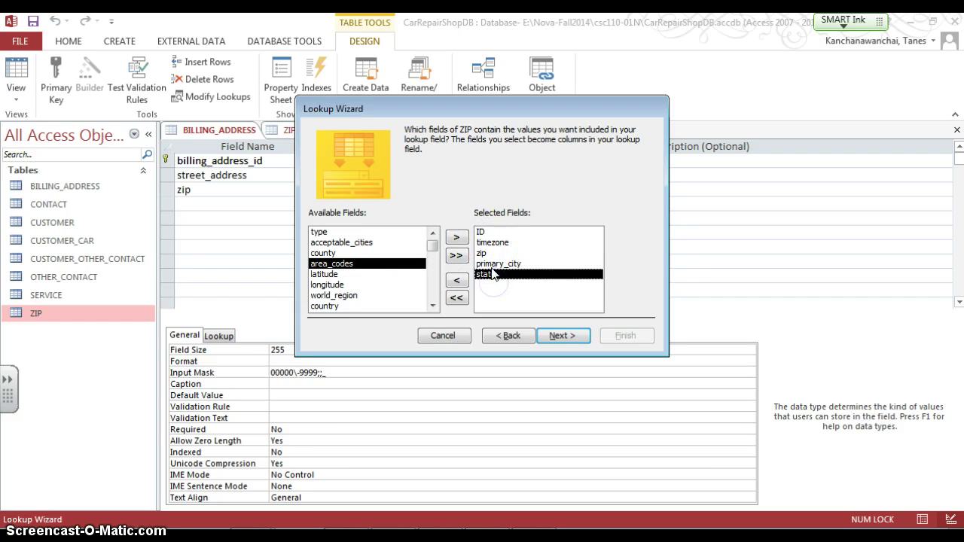
{"action": "left_click", "coordinate": [488, 242]}
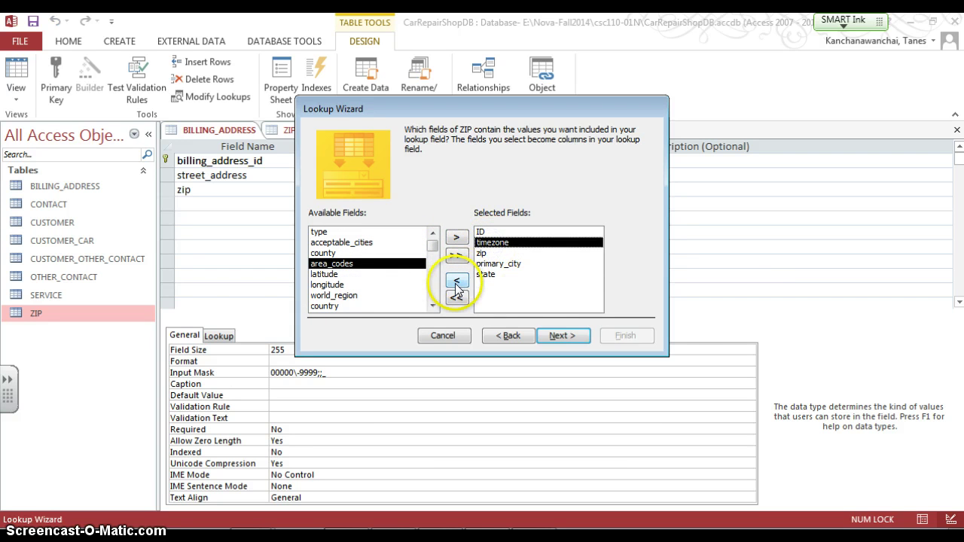
{"action": "left_click", "coordinate": [564, 335]}
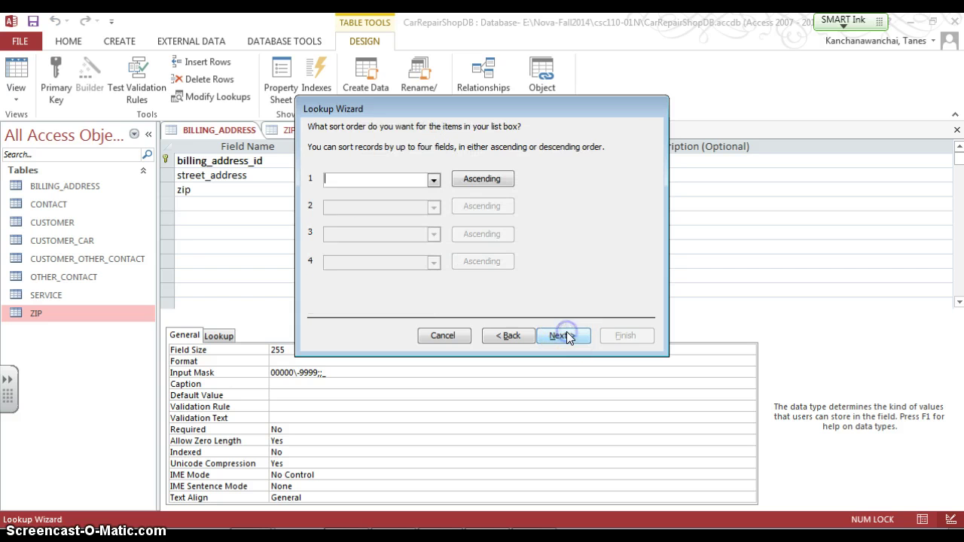
Sort the lookup list in ascending order by state, primary_city, timezone and zip.
{"action": "left_click", "coordinate": [434, 180]}
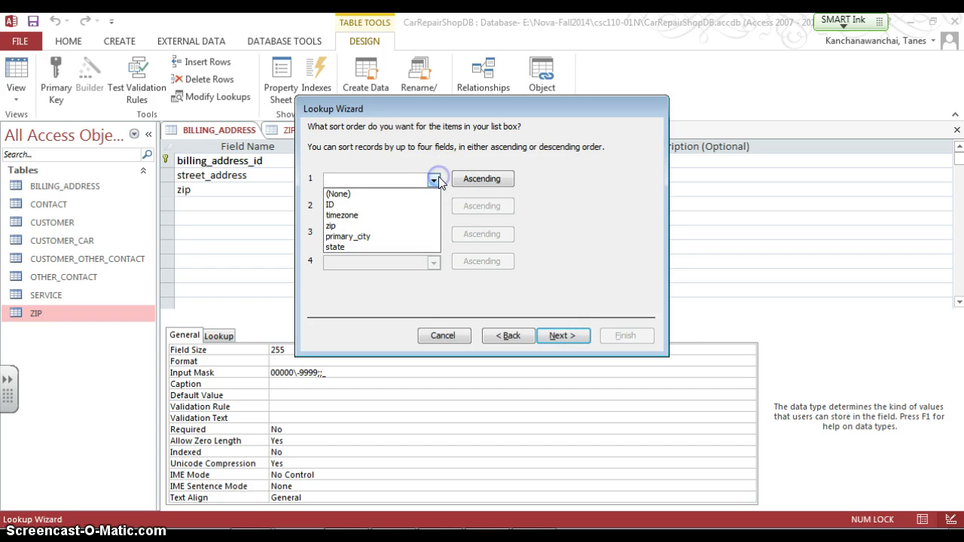
{"action": "left_click", "coordinate": [421, 246]}
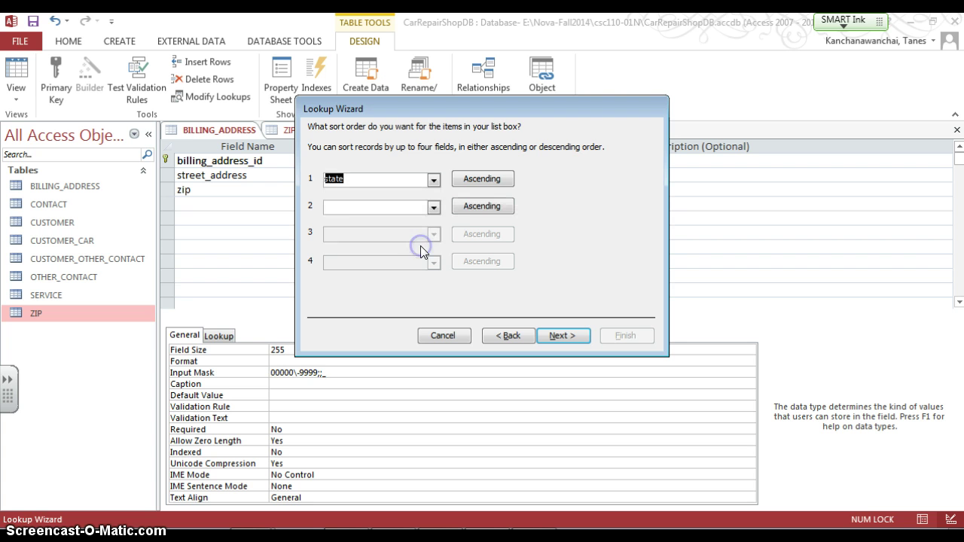
{"action": "left_click", "coordinate": [435, 207]}
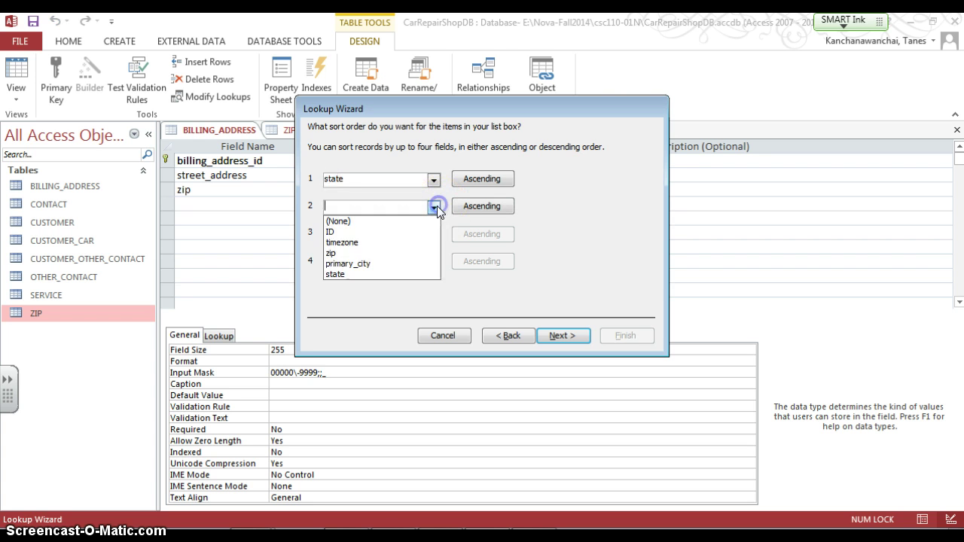
{"action": "left_click", "coordinate": [420, 264]}
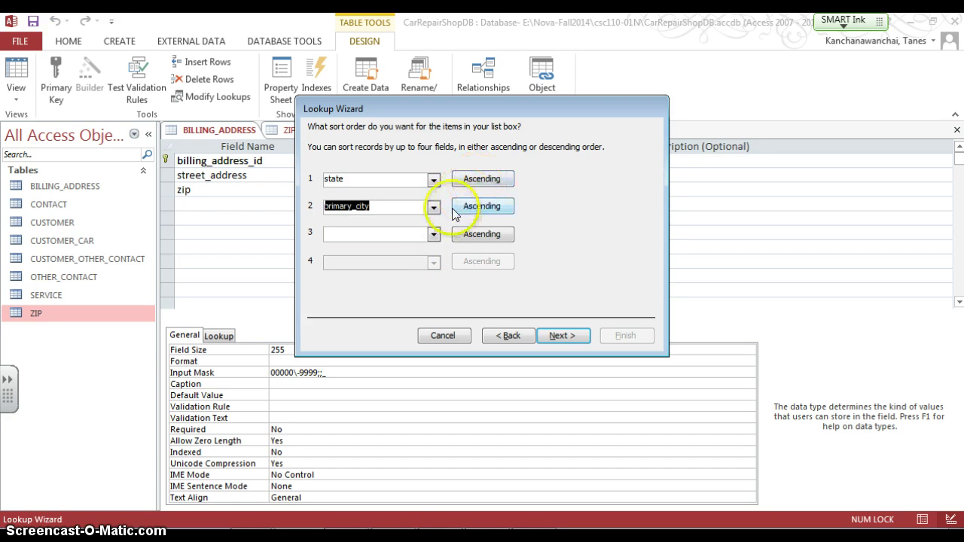
{"action": "left_click", "coordinate": [433, 234]}
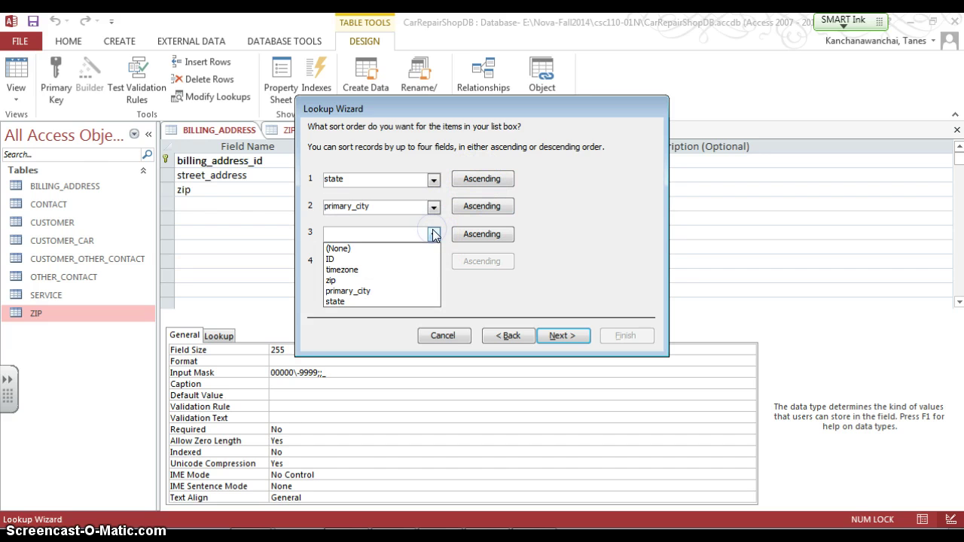
{"action": "left_click", "coordinate": [426, 270]}
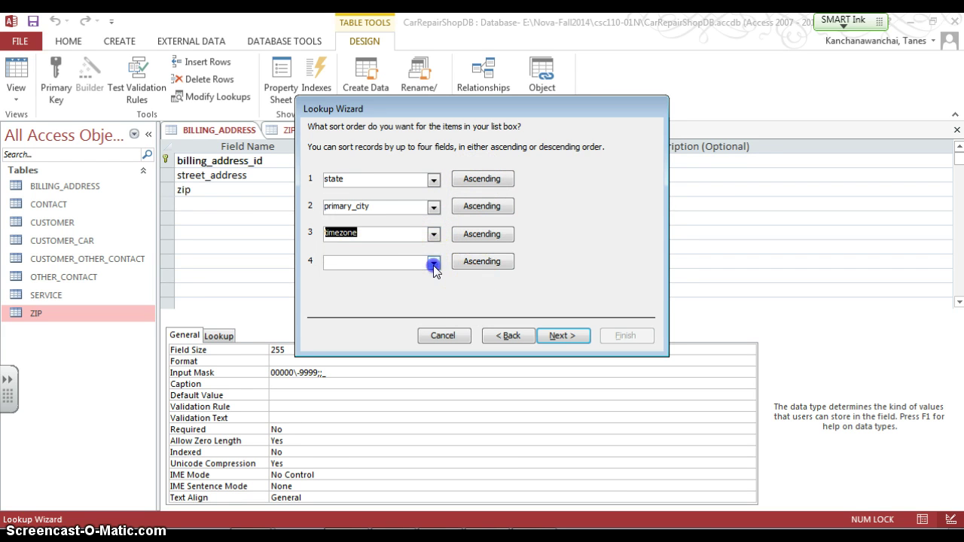
{"action": "left_click", "coordinate": [433, 262]}
{"action": "left_click", "coordinate": [406, 288]}
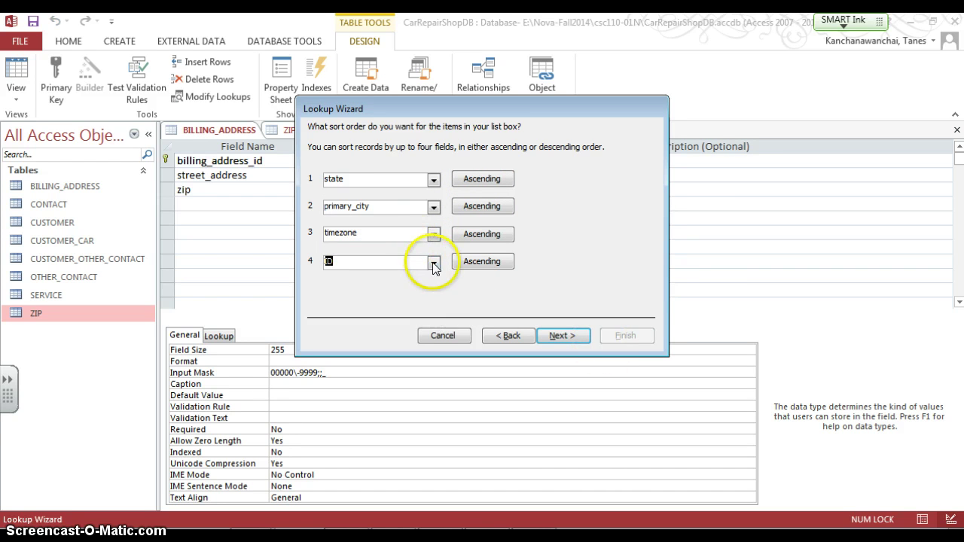
{"action": "left_click", "coordinate": [433, 261]}
{"action": "left_click", "coordinate": [405, 304]}
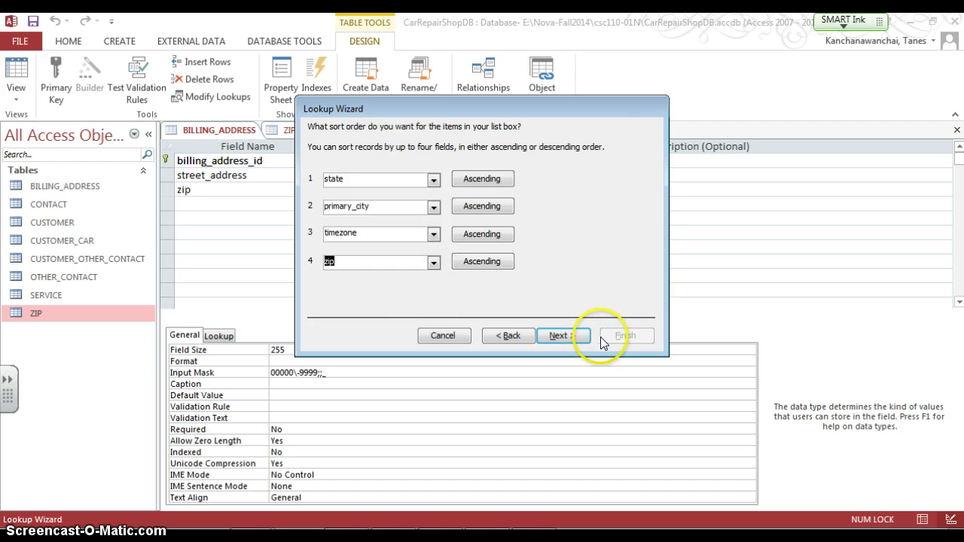
{"action": "left_click", "coordinate": [570, 337]}
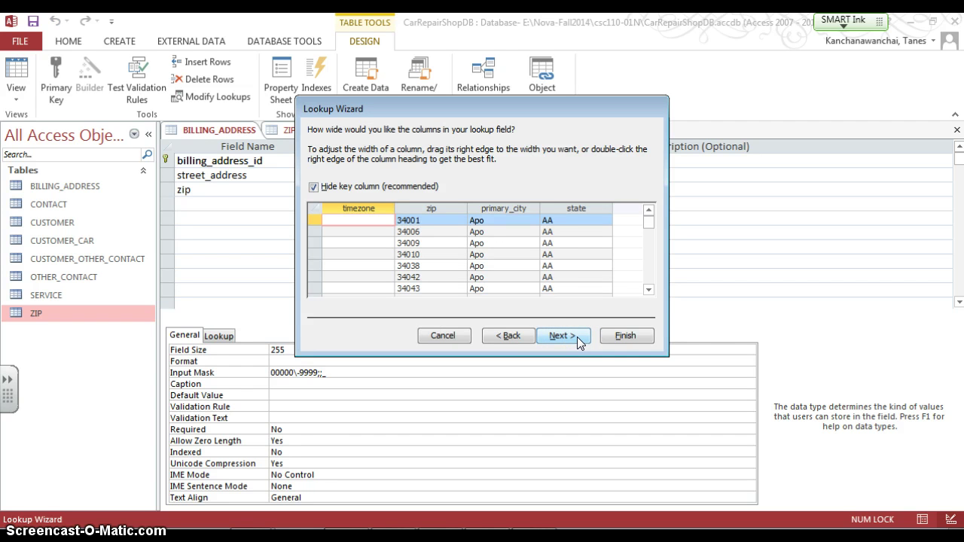
Accept the column layout with the key column hidden, finish the lookup field labelled zip, and save the table.
{"action": "left_click_drag", "start_coordinate": [648, 222], "coordinate": [666, 214]}
{"action": "left_click", "coordinate": [562, 337]}
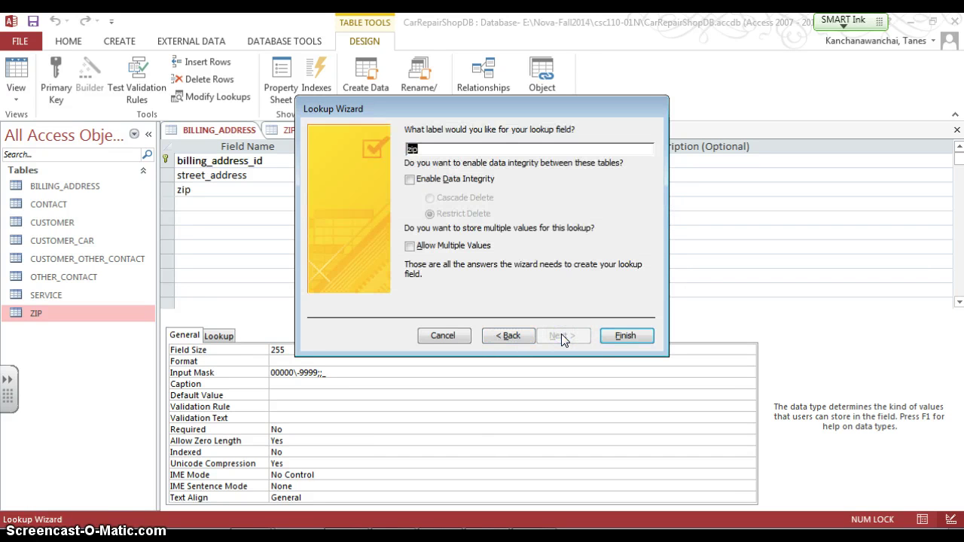
{"action": "left_click", "coordinate": [624, 336]}
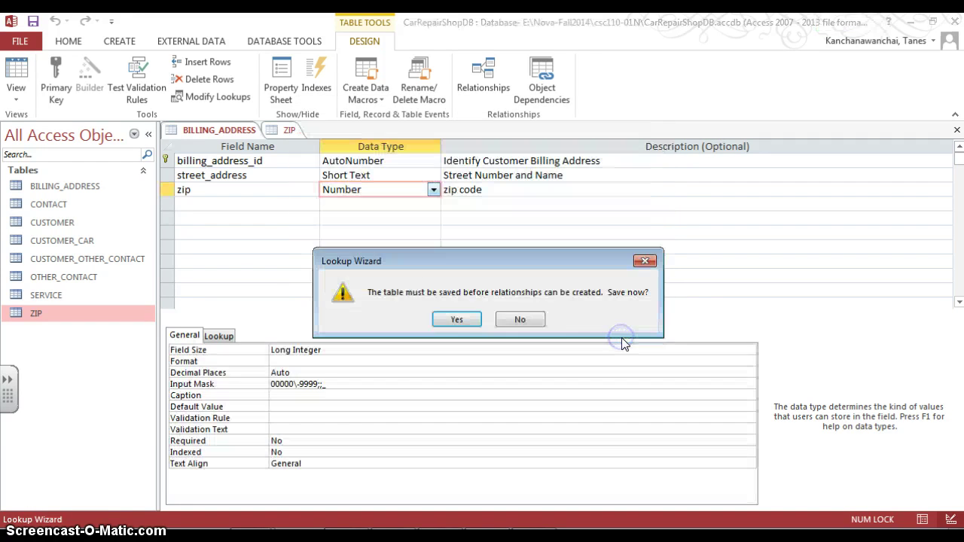
{"action": "left_click", "coordinate": [452, 320]}
{"action": "left_click", "coordinate": [454, 318]}
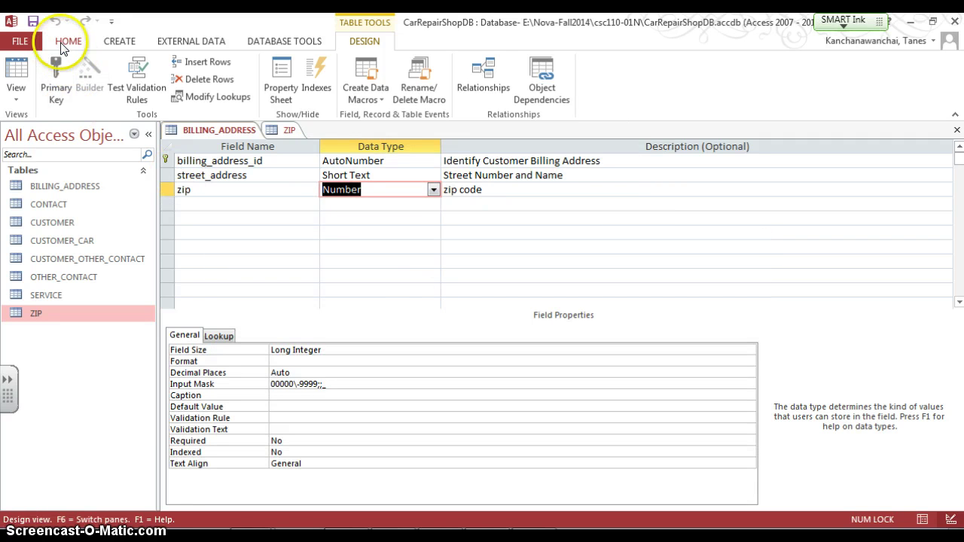
Show the BILLING_ADDRESS records and browse the zip lookup list of the first record.
{"action": "left_click", "coordinate": [9, 62]}
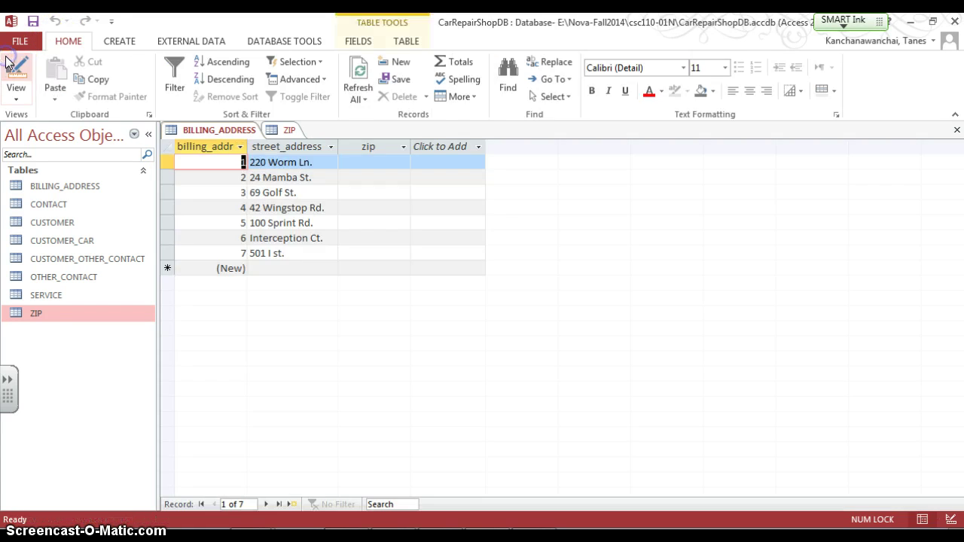
{"action": "left_click", "coordinate": [381, 165]}
{"action": "left_click", "coordinate": [401, 163]}
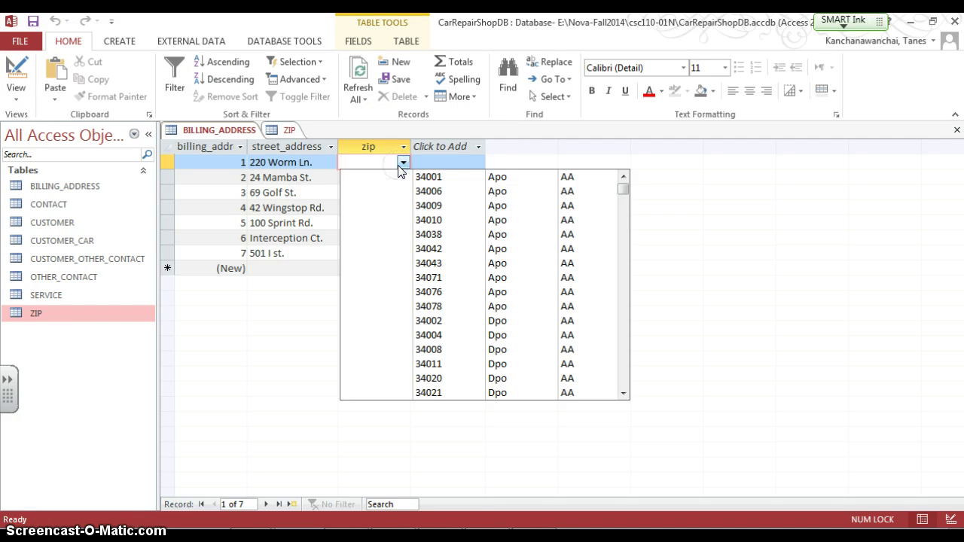
{"action": "left_click_drag", "start_coordinate": [622, 195], "coordinate": [622, 264]}
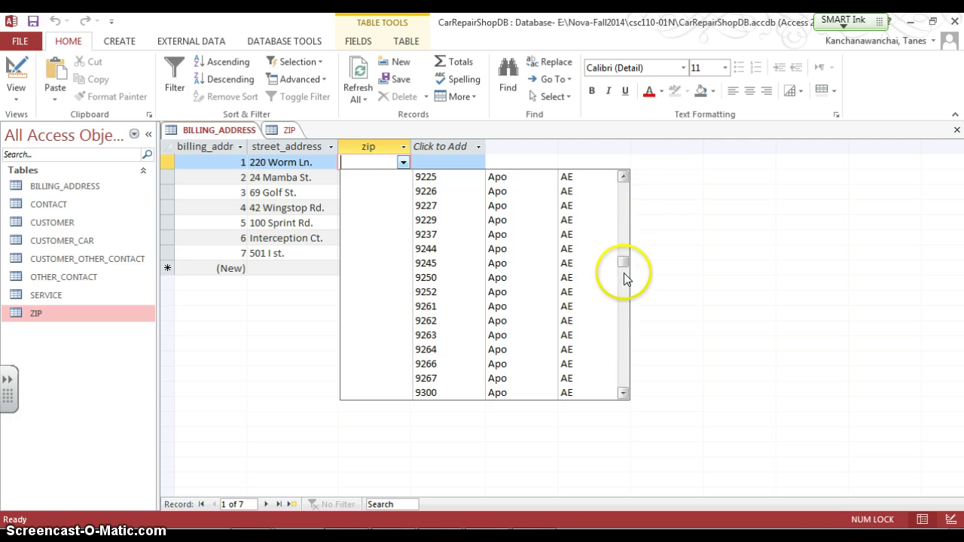
Try to enter 22151 as the zip of the first billing record.
{"action": "left_click", "coordinate": [377, 158]}
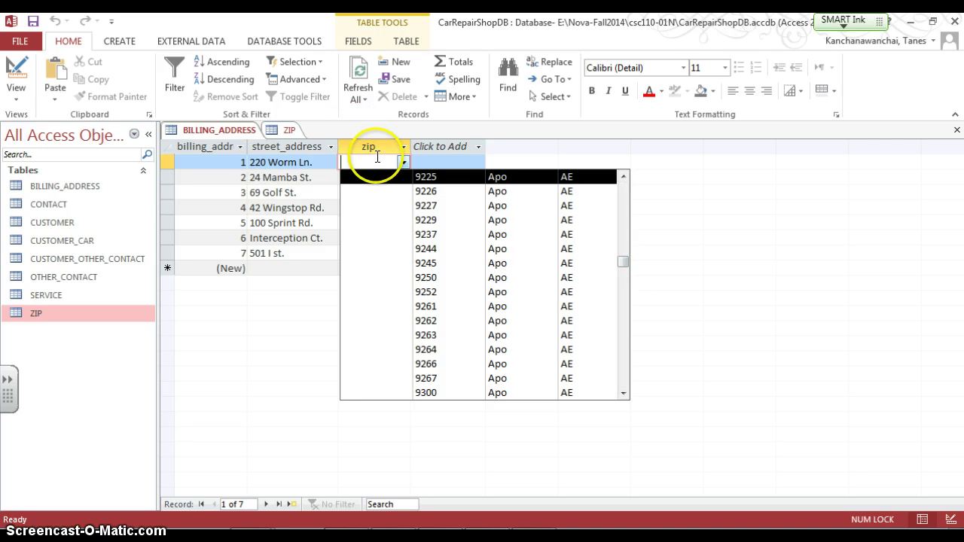
{"action": "type", "text": "2"}
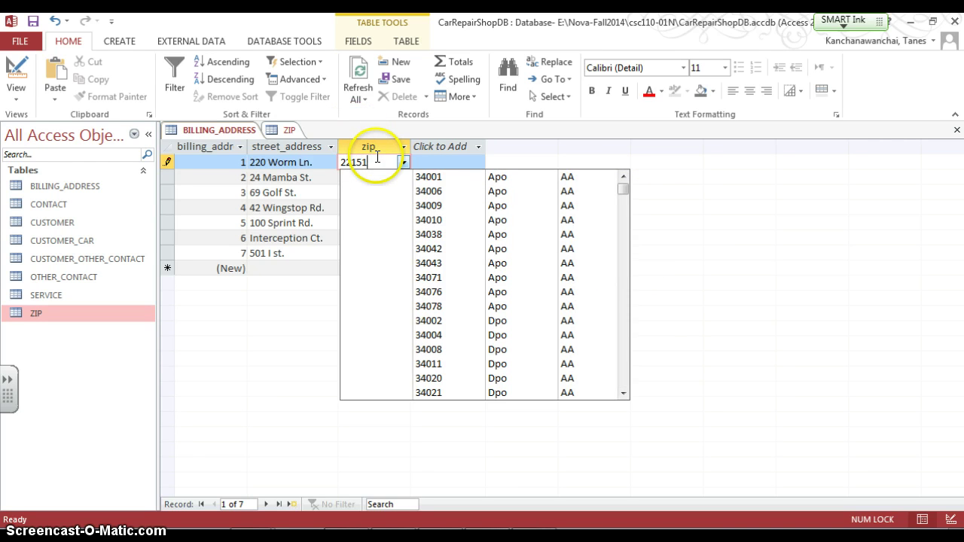
{"action": "type", "text": "2151"}
{"action": "key", "text": "Return"}
{"action": "key", "text": "Return"}
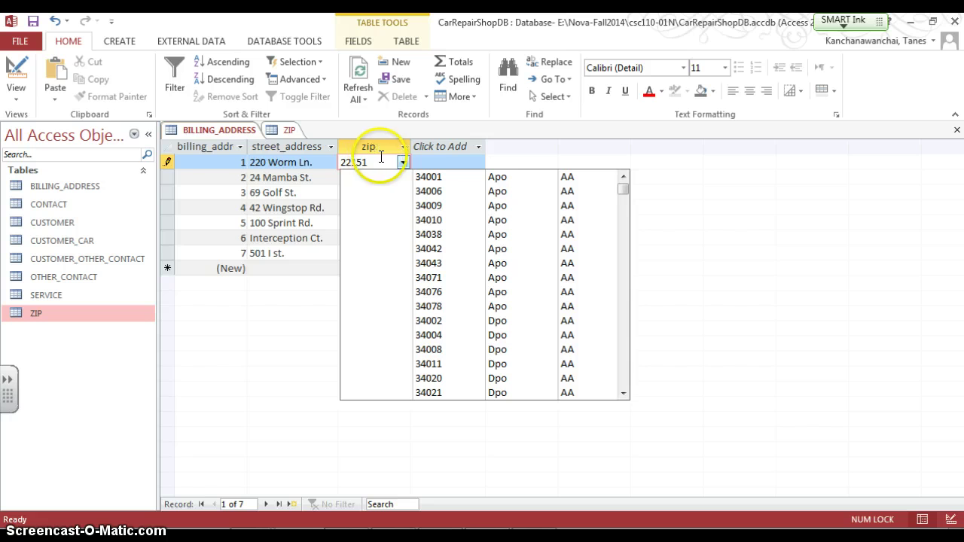
{"action": "key", "text": "Escape"}
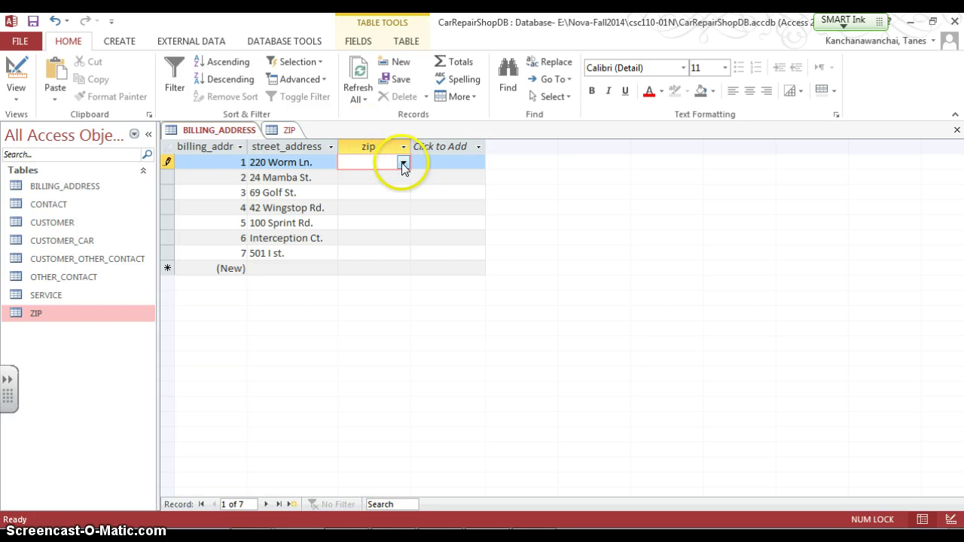
Examine the first record's zip lookup list across its timezone, zip, city and state columns.
{"action": "left_click", "coordinate": [402, 163]}
{"action": "left_click", "coordinate": [625, 275]}
{"action": "left_click_drag", "start_coordinate": [629, 277], "coordinate": [620, 375]}
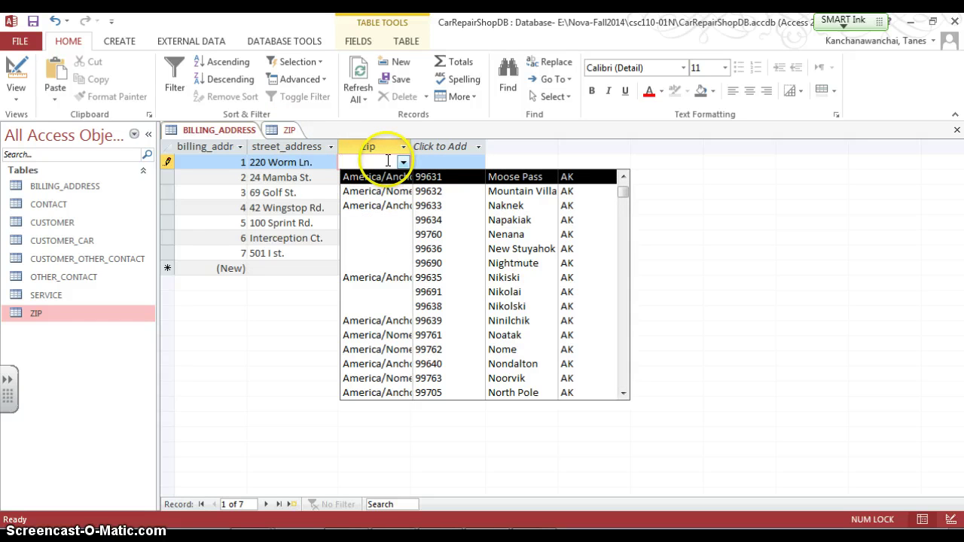
{"action": "type", "text": "a"}
{"action": "key", "text": "BackSpace"}
{"action": "key", "text": "BackSpace"}
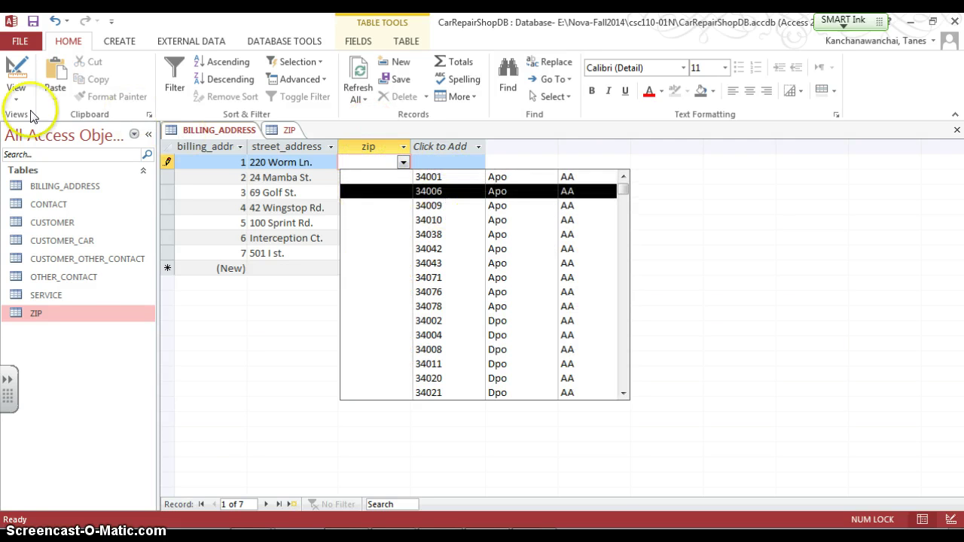
Reorder the zip field's lookup query so [ZIP].[zip] comes before [ZIP].[ID] and [ZIP].[timezone], and save the table.
{"action": "left_click", "coordinate": [16, 94]}
{"action": "left_click", "coordinate": [17, 147]}
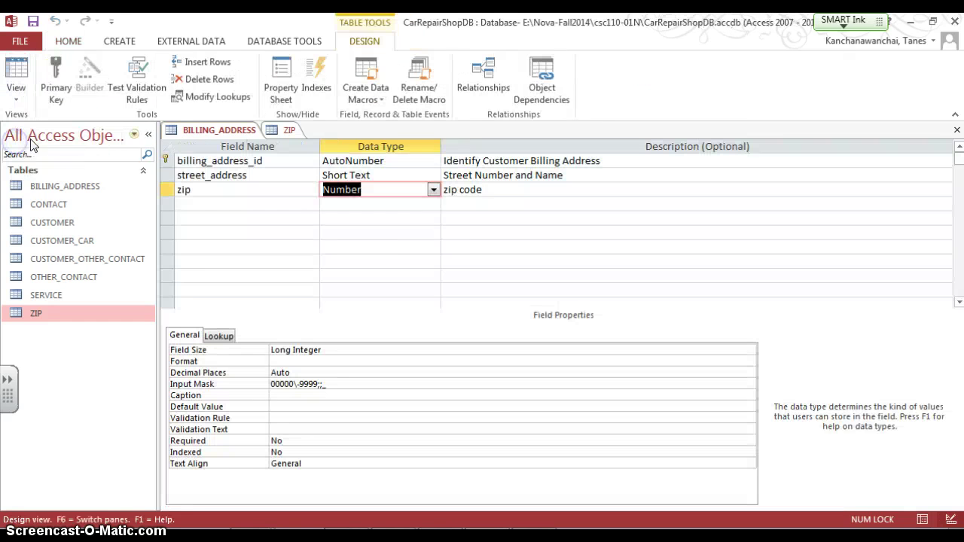
{"action": "left_click", "coordinate": [219, 335]}
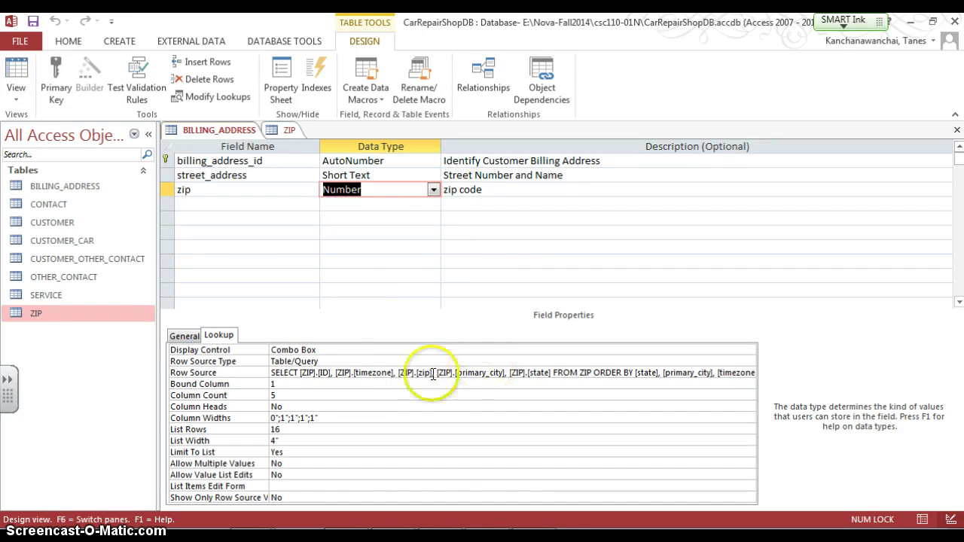
{"action": "left_click", "coordinate": [389, 373]}
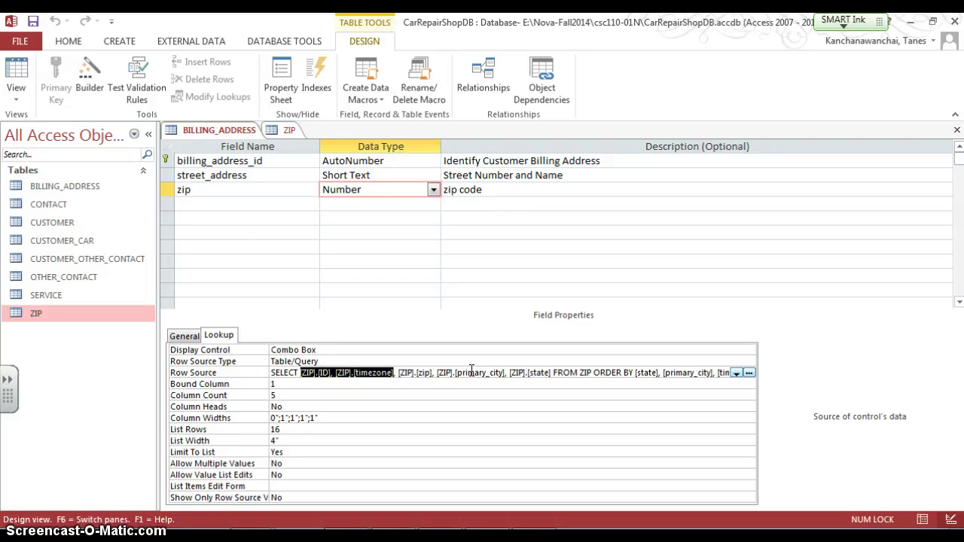
{"action": "key", "text": "Left"}
{"action": "key", "text": "Delete"}
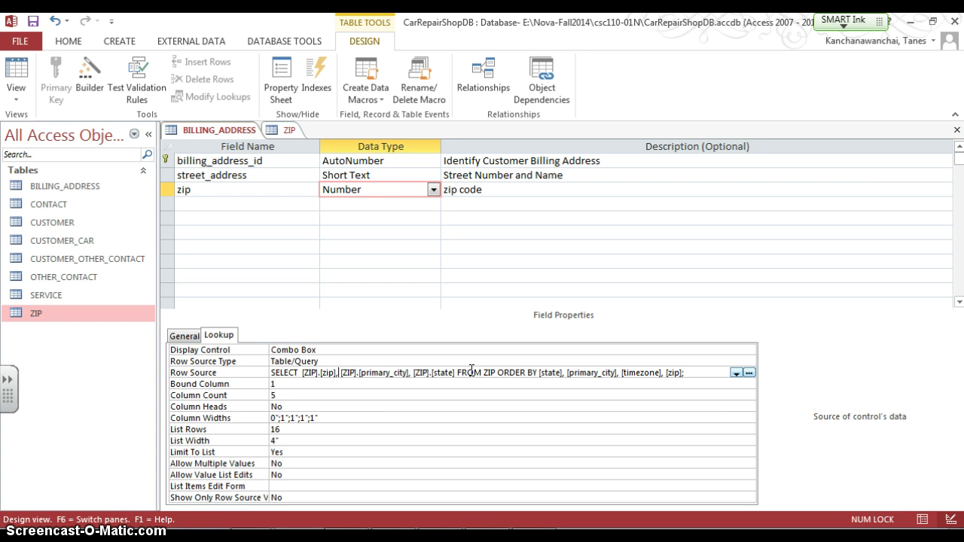
{"action": "type", "text": "[ZIP].[ID], [ZIP].[timezone],"}
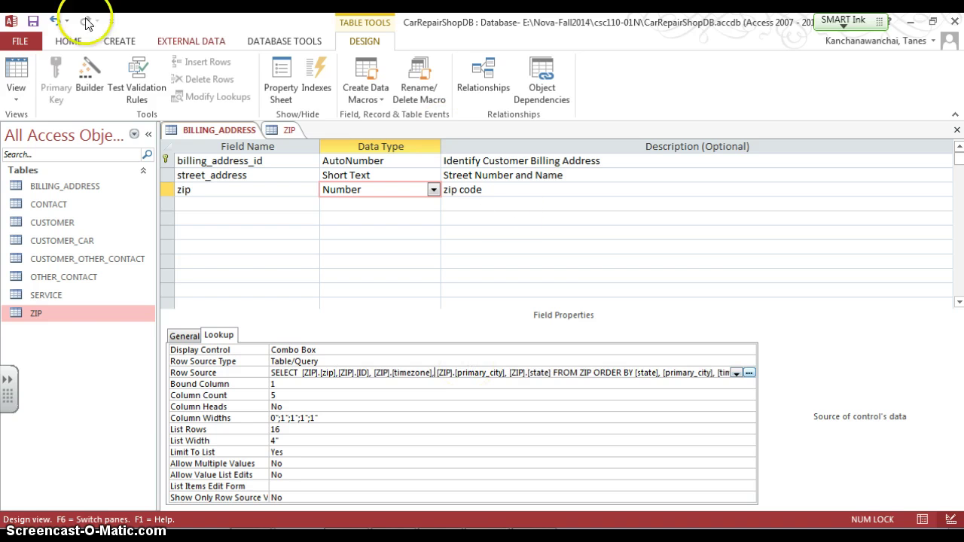
{"action": "left_click", "coordinate": [32, 21]}
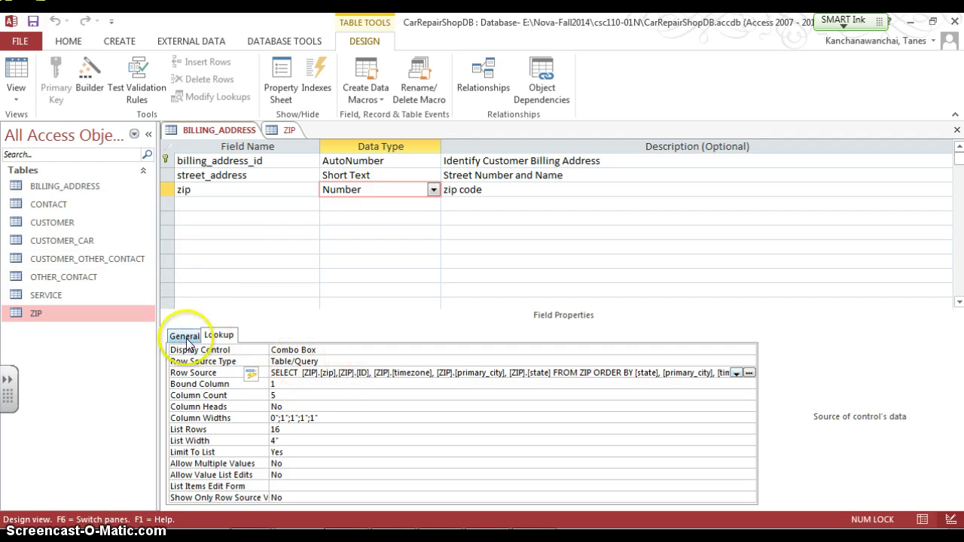
Return to the table records and enter 22151 in the first record's zip field with its lookup list open.
{"action": "left_click", "coordinate": [18, 70]}
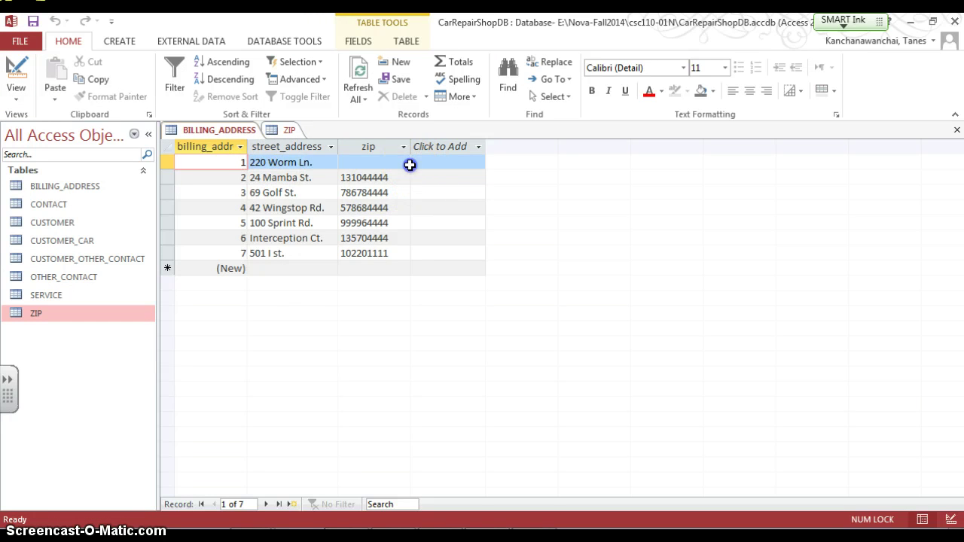
{"action": "left_click", "coordinate": [407, 167]}
{"action": "left_click", "coordinate": [403, 164]}
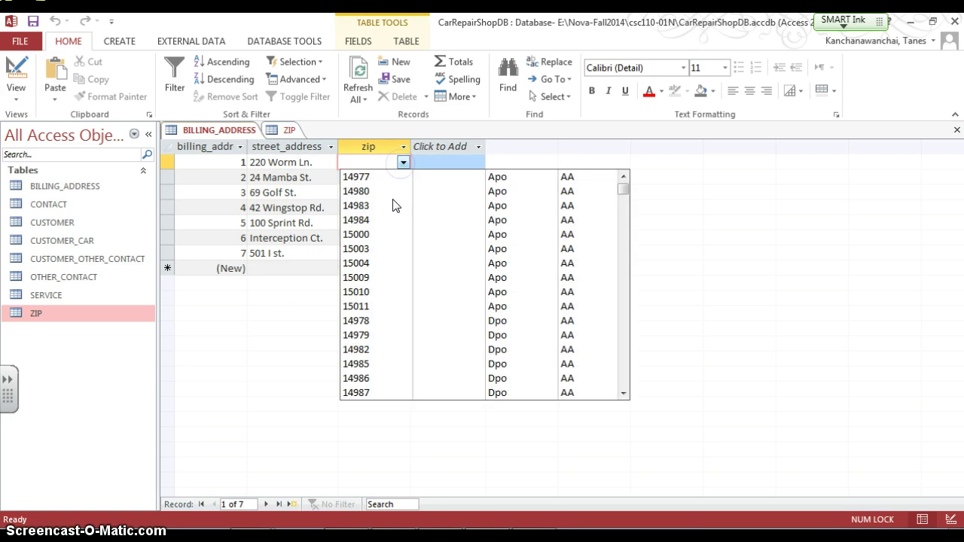
{"action": "left_click", "coordinate": [384, 160]}
{"action": "type", "text": "22151"}
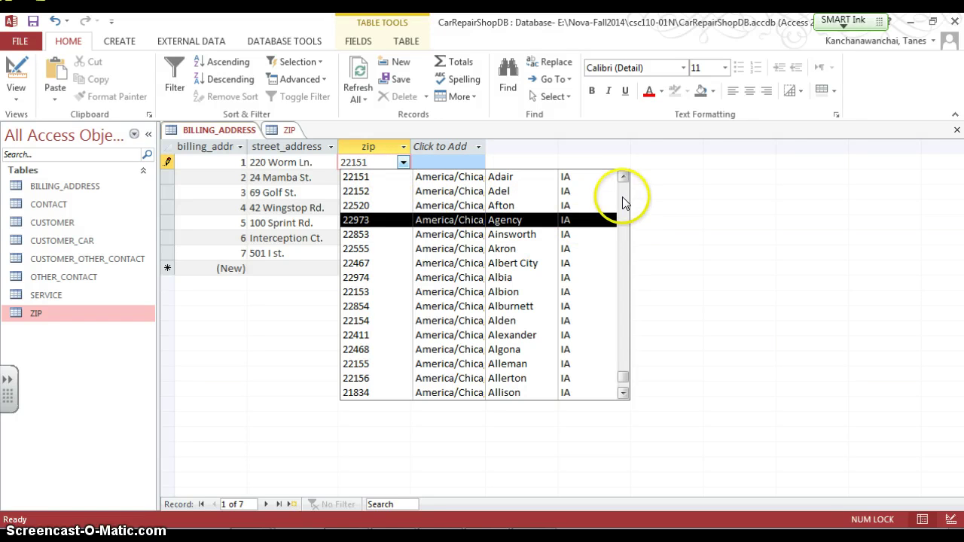
Choose the Miami, FL entry 14461 from the lookup list as the first record's zip.
{"action": "left_click", "coordinate": [625, 224]}
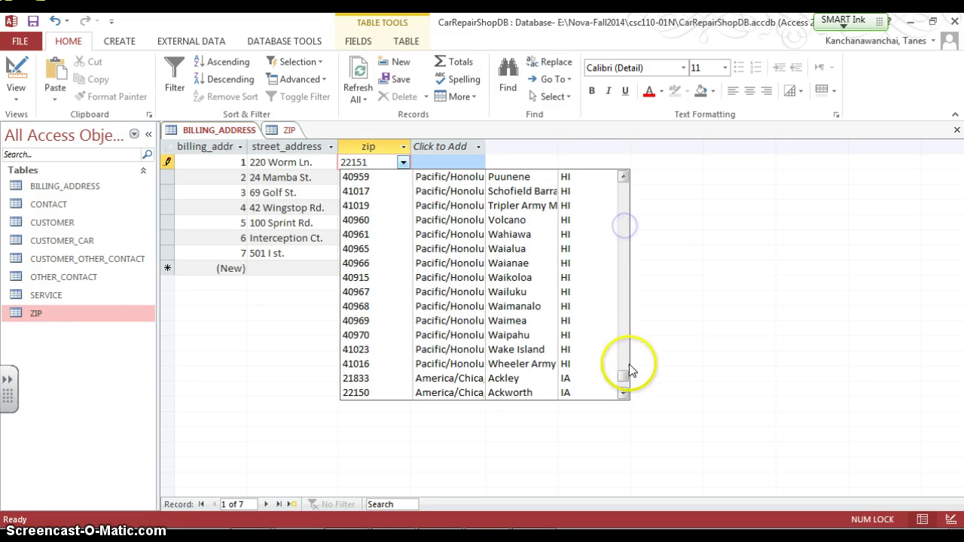
{"action": "left_click_drag", "start_coordinate": [624, 376], "coordinate": [598, 155]}
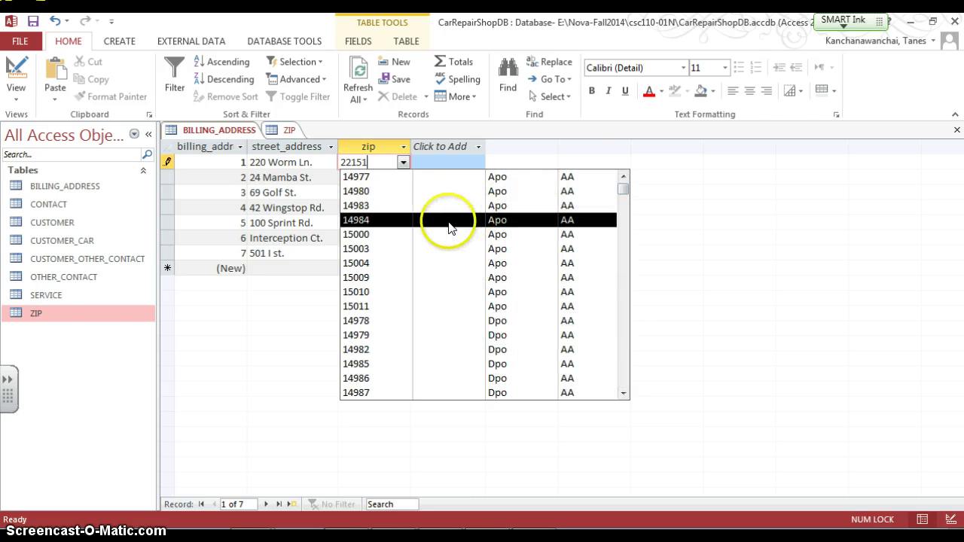
{"action": "left_click_drag", "start_coordinate": [625, 188], "coordinate": [630, 286]}
{"action": "left_click", "coordinate": [621, 296]}
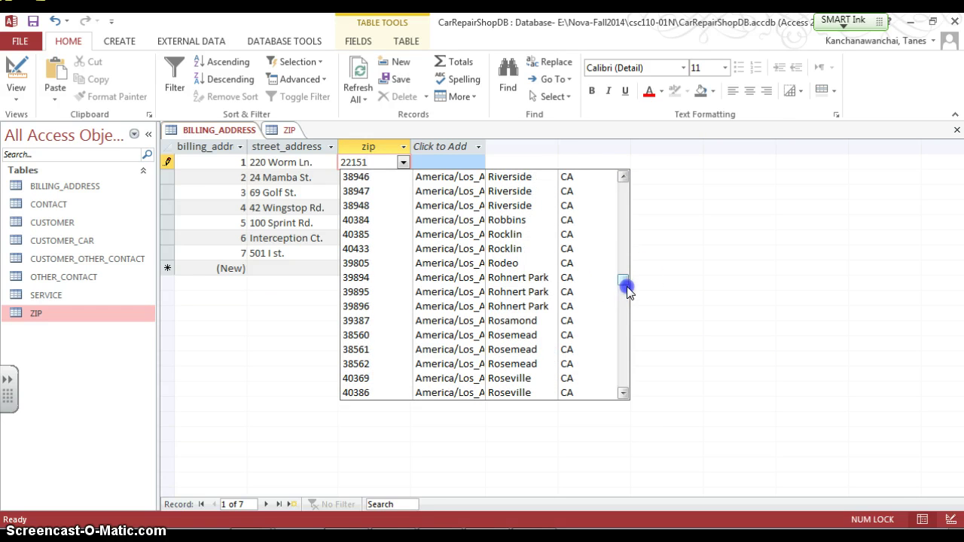
{"action": "left_click_drag", "start_coordinate": [625, 285], "coordinate": [629, 319]}
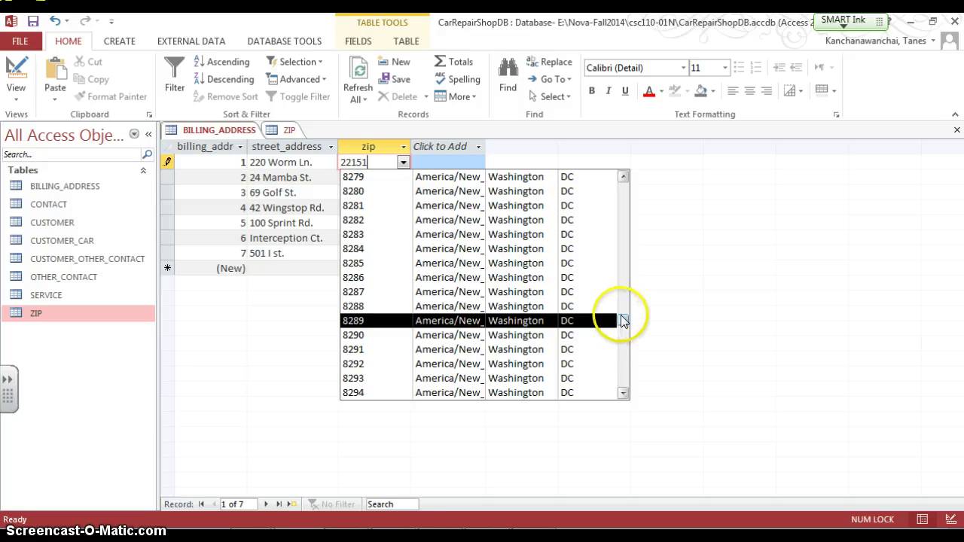
{"action": "left_click_drag", "start_coordinate": [623, 320], "coordinate": [622, 345]}
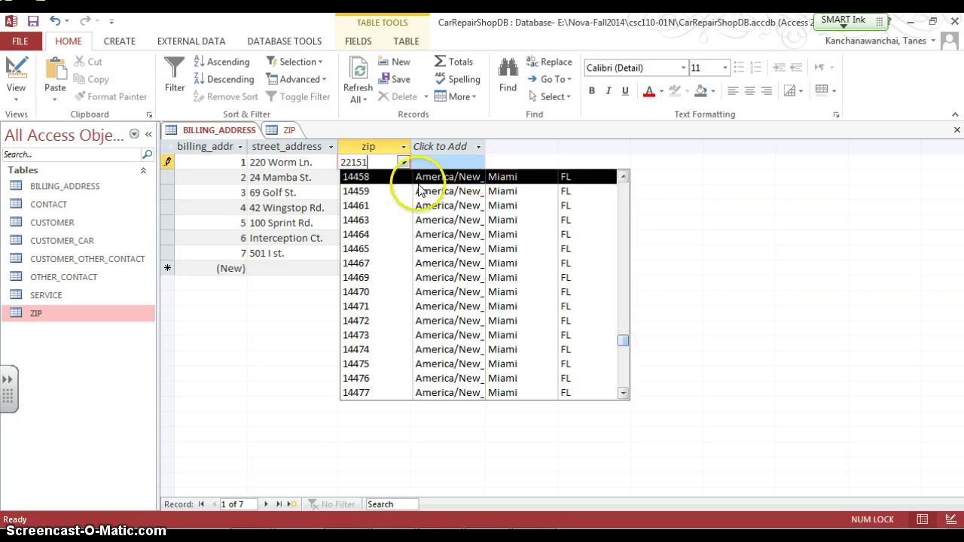
{"action": "left_click", "coordinate": [386, 198]}
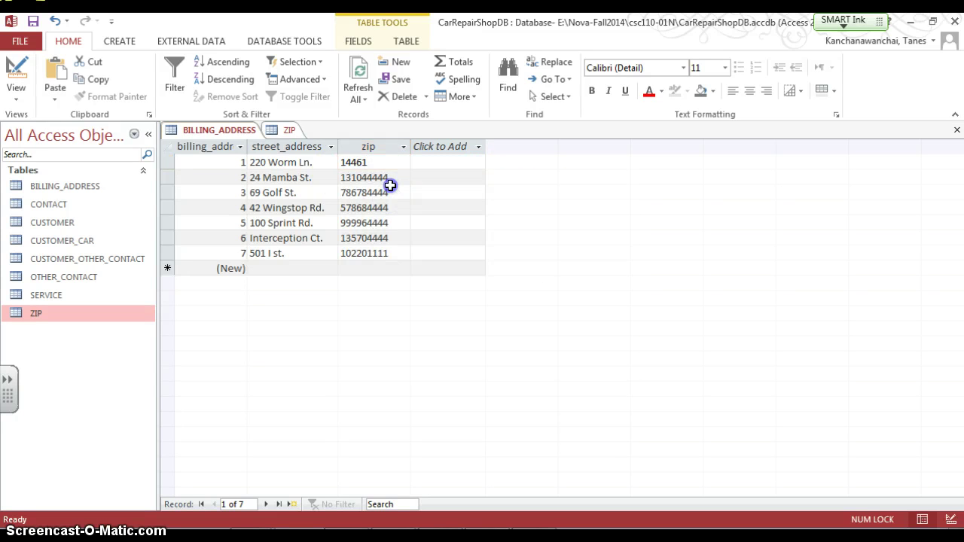
{"action": "left_click", "coordinate": [389, 190]}
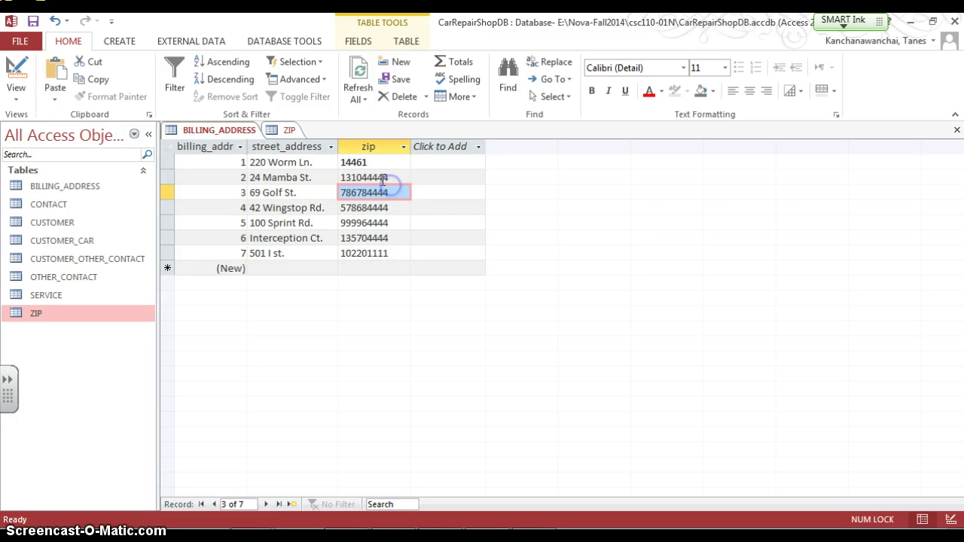
Remove the [ZIP].[ID] and [ZIP].[timezone] columns from the zip field's lookup query and save the table.
{"action": "left_click", "coordinate": [7, 79]}
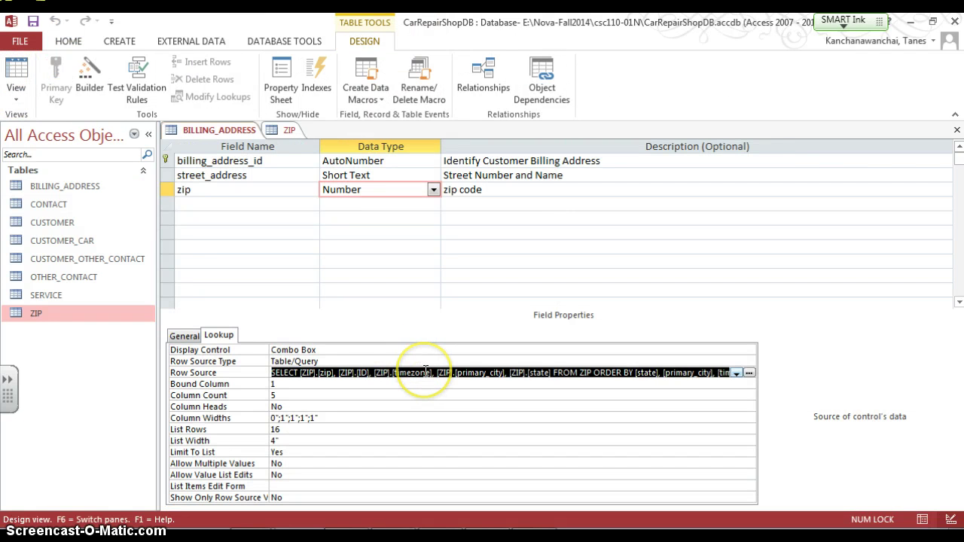
{"action": "left_click", "coordinate": [426, 372]}
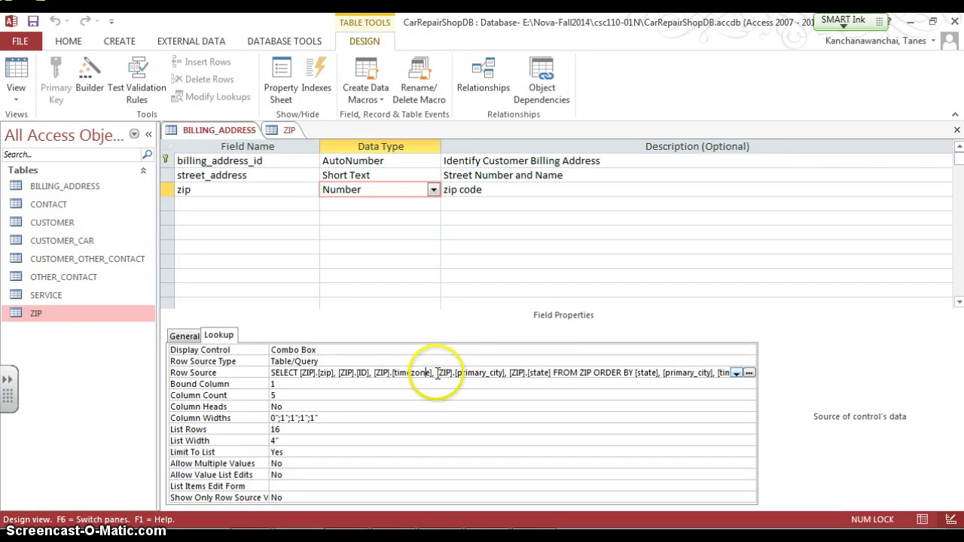
{"action": "left_click", "coordinate": [436, 373]}
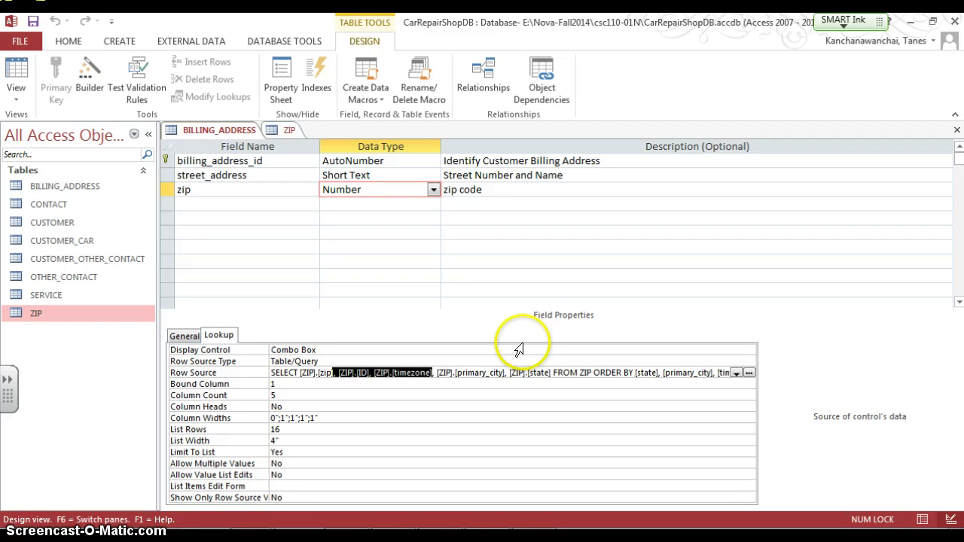
{"action": "key", "text": "Delete"}
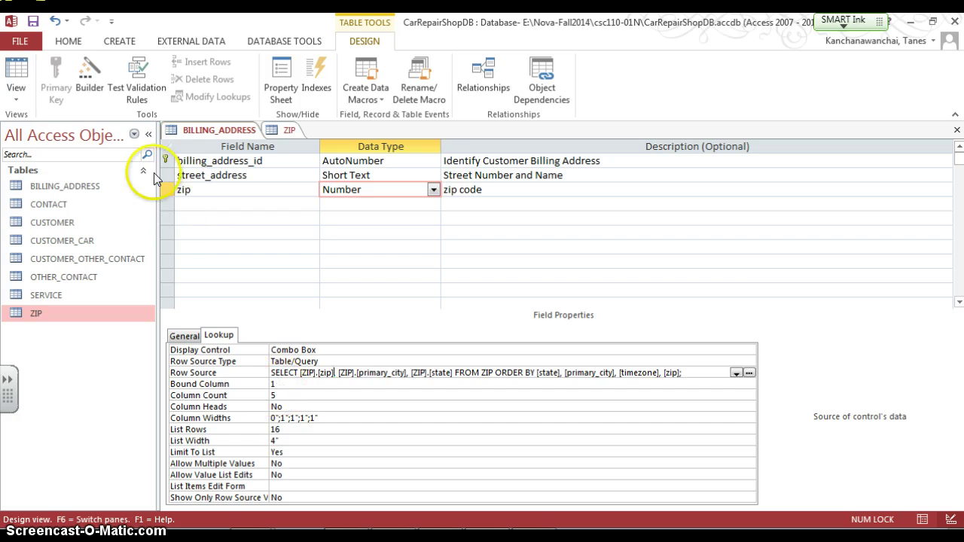
{"action": "left_click", "coordinate": [33, 22]}
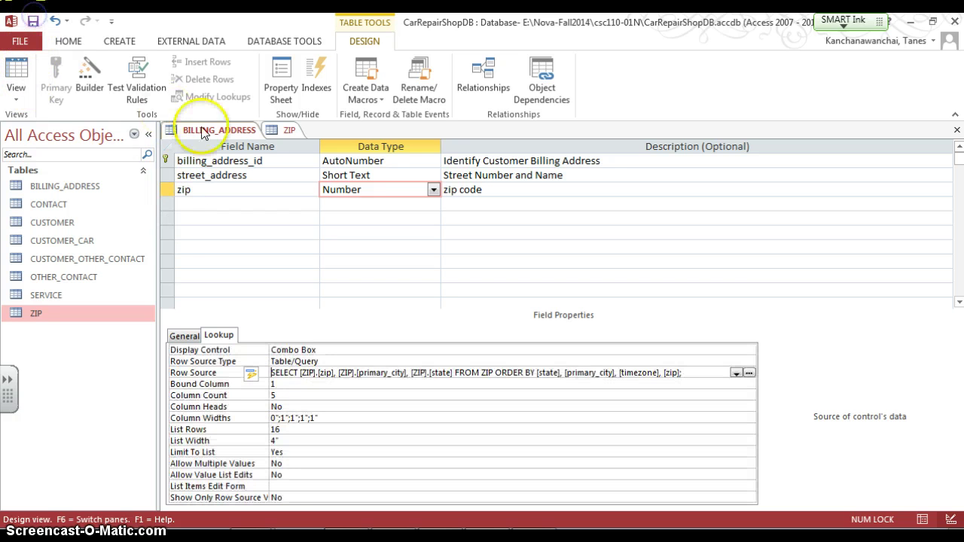
Reopen the billing records and examine which columns the first record's zip lookup list offers.
{"action": "left_click", "coordinate": [17, 75]}
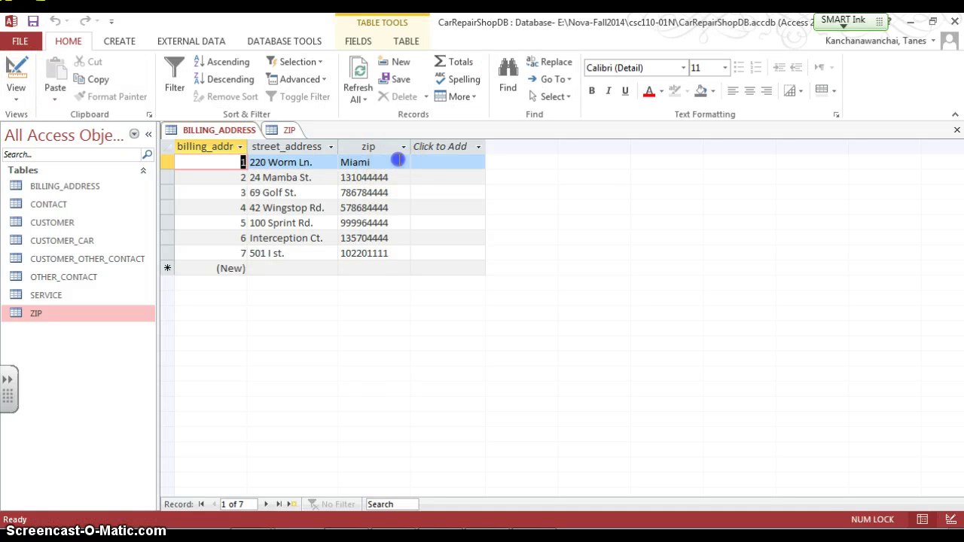
{"action": "left_click", "coordinate": [398, 160]}
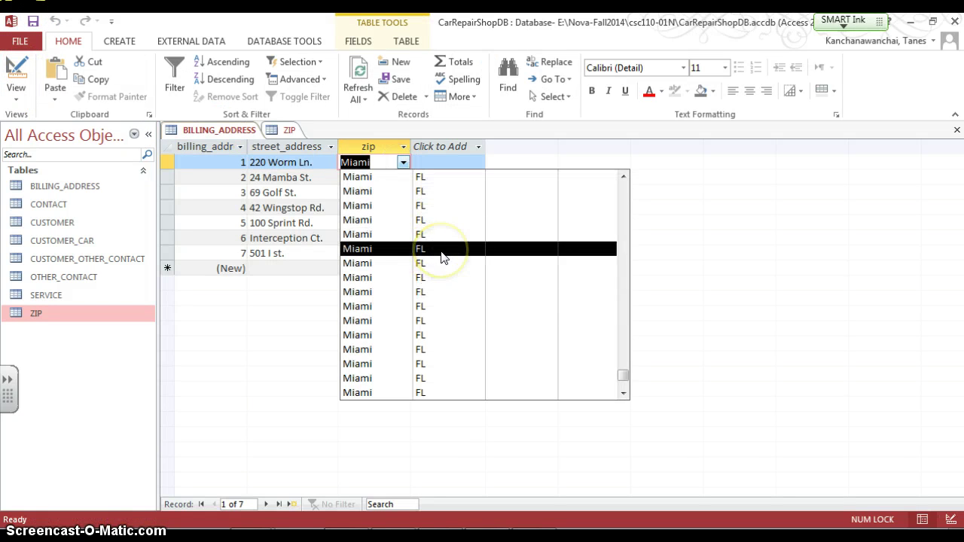
{"action": "scroll", "coordinate": [443, 257], "scroll_direction": "up", "scroll_amount": 4}
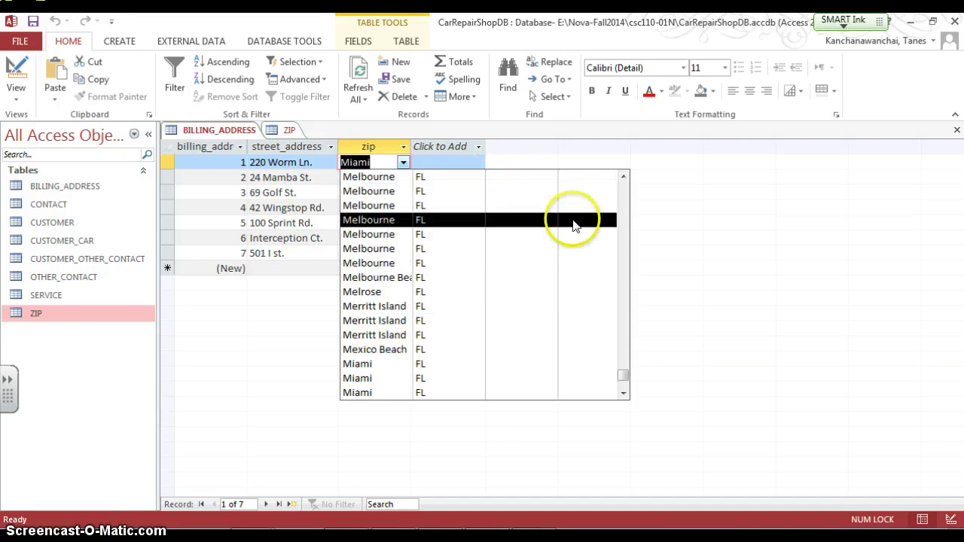
{"action": "left_click_drag", "start_coordinate": [625, 375], "coordinate": [610, 194]}
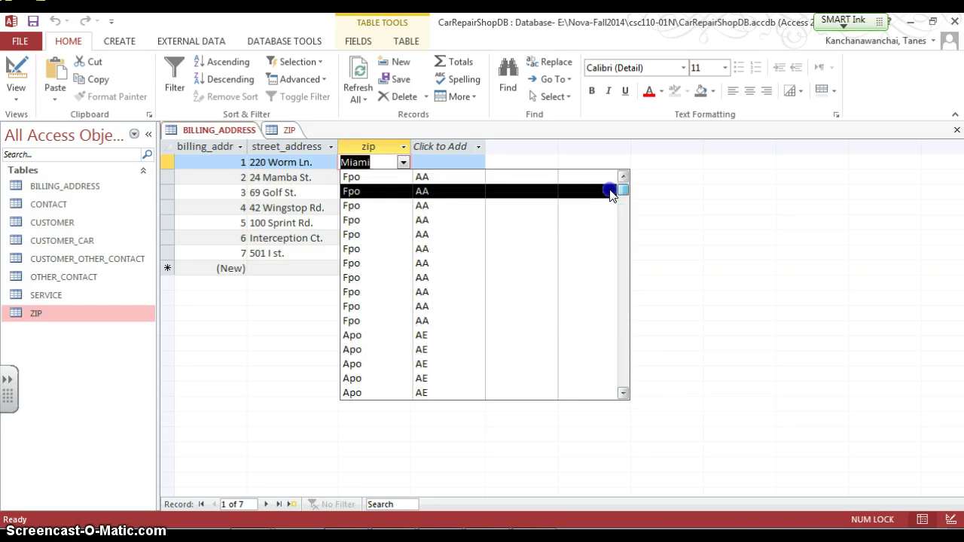
{"action": "left_click", "coordinate": [383, 160]}
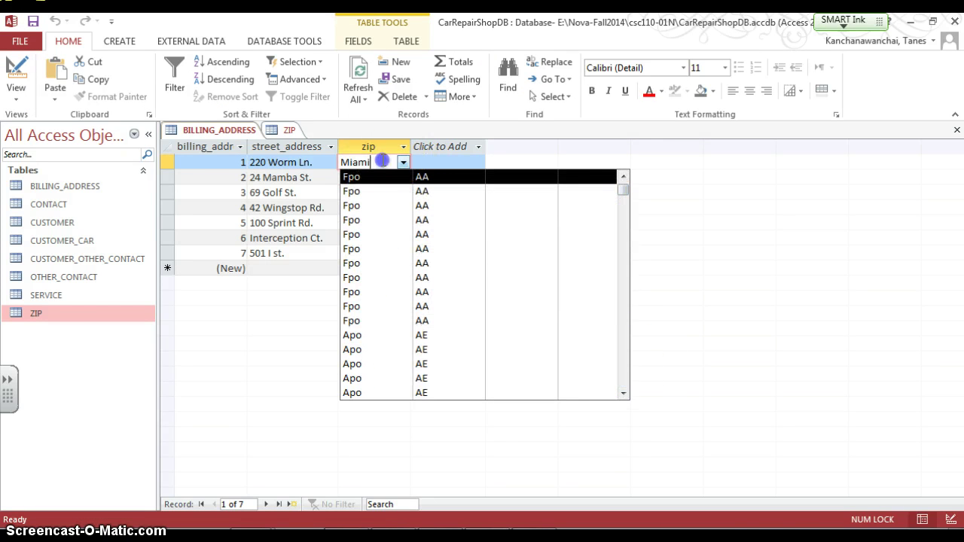
Return to the BILLING_ADDRESS table design and inspect the zip field's row source query.
{"action": "left_click", "coordinate": [13, 101]}
{"action": "left_click", "coordinate": [32, 157]}
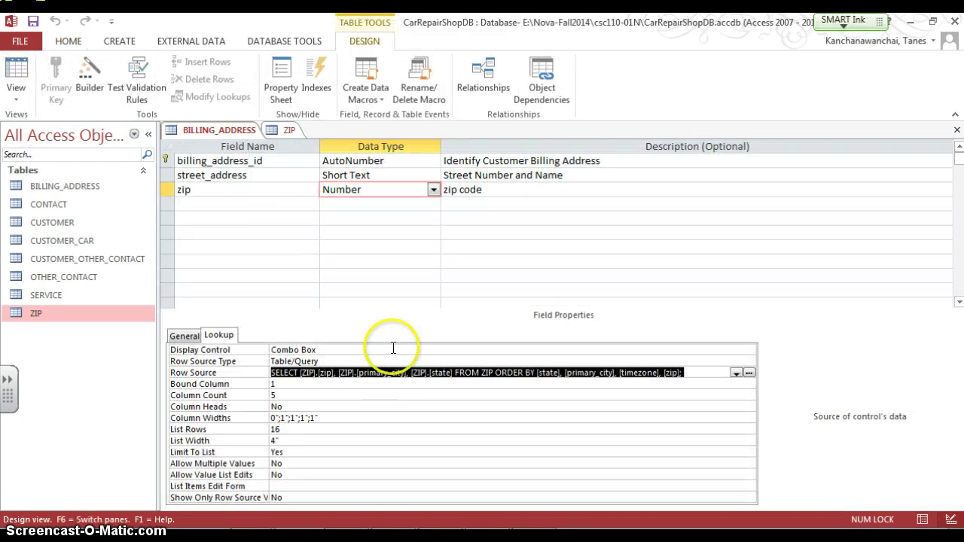
{"action": "left_click", "coordinate": [353, 372]}
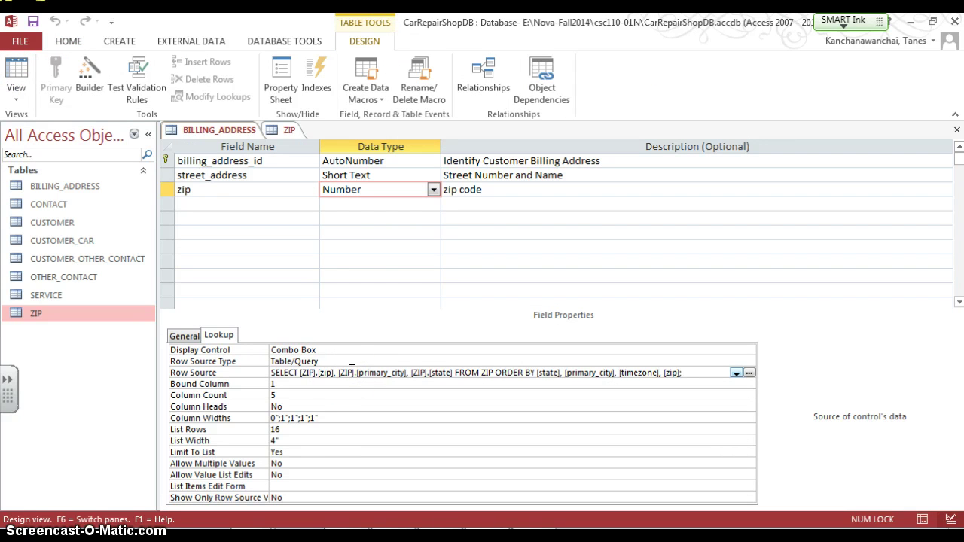
{"action": "left_click", "coordinate": [344, 373]}
Try to delete the zip field from the BILLING_ADDRESS table design.
{"action": "left_click", "coordinate": [160, 185]}
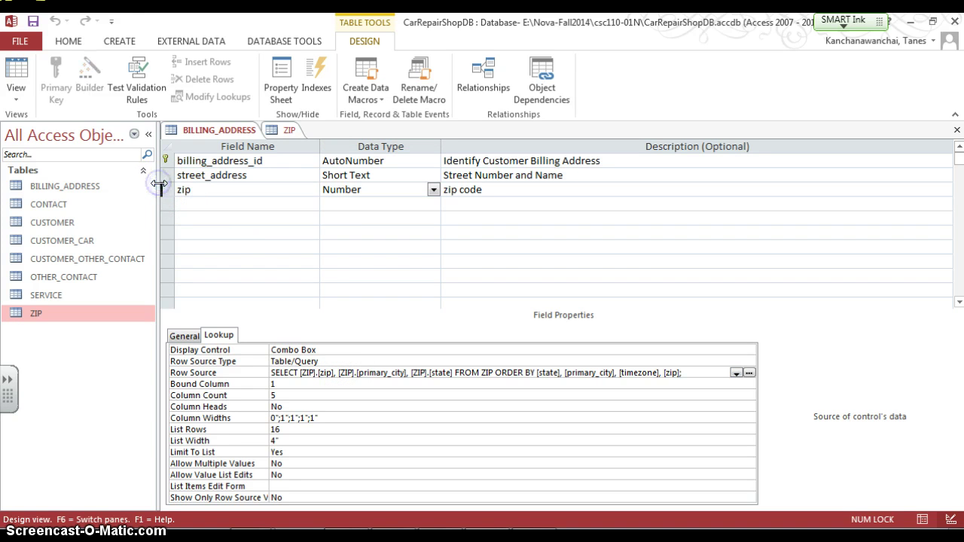
{"action": "left_click", "coordinate": [167, 189]}
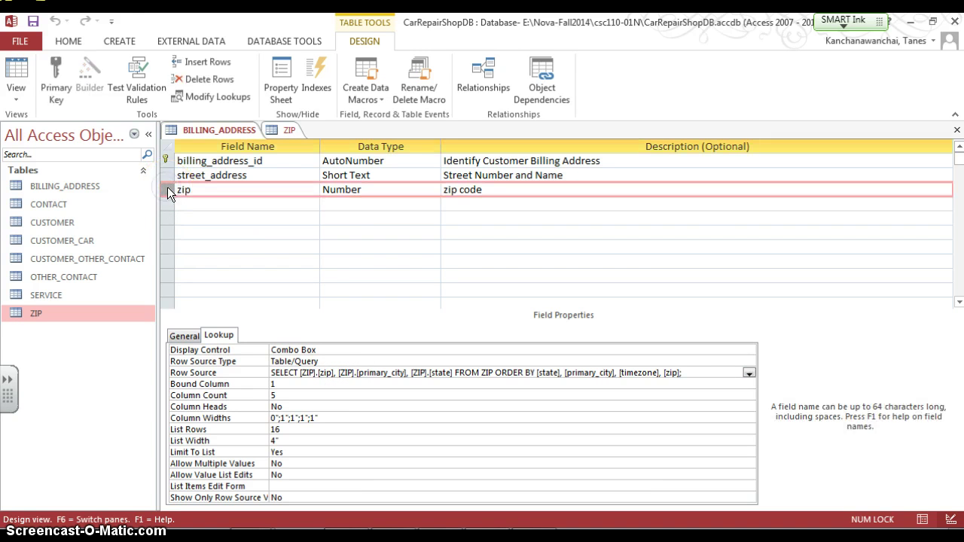
{"action": "right_click", "coordinate": [167, 188]}
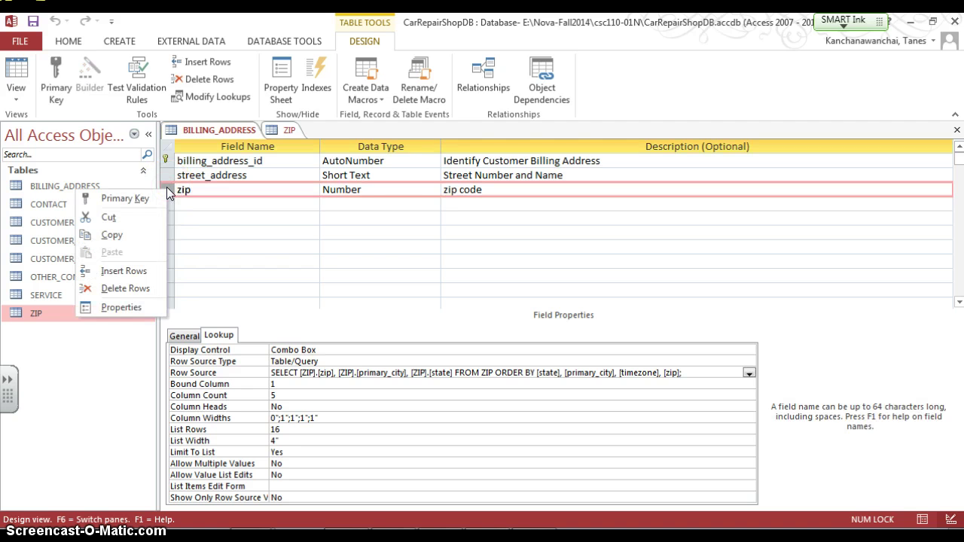
{"action": "left_click", "coordinate": [125, 289]}
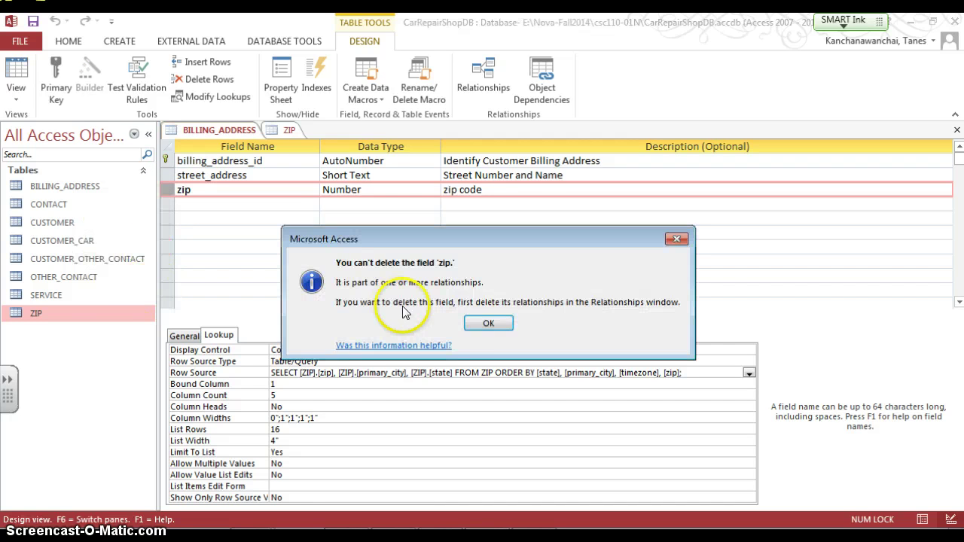
{"action": "left_click", "coordinate": [491, 324]}
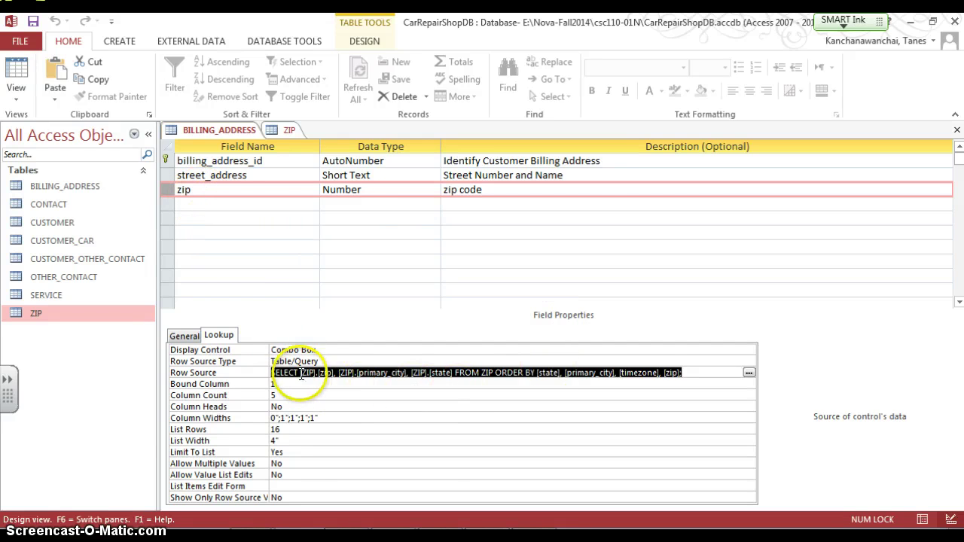
Open the zip field's row source in the query builder, preview the records it returns, and close the builder.
{"action": "left_click", "coordinate": [278, 373]}
{"action": "left_click_drag", "start_coordinate": [271, 373], "coordinate": [582, 379]}
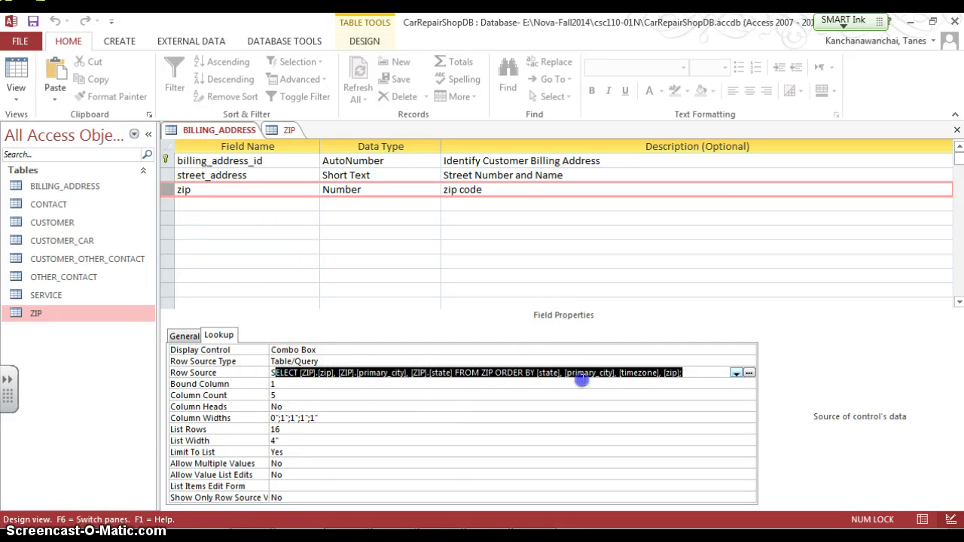
{"action": "left_click_drag", "start_coordinate": [682, 370], "coordinate": [686, 372]}
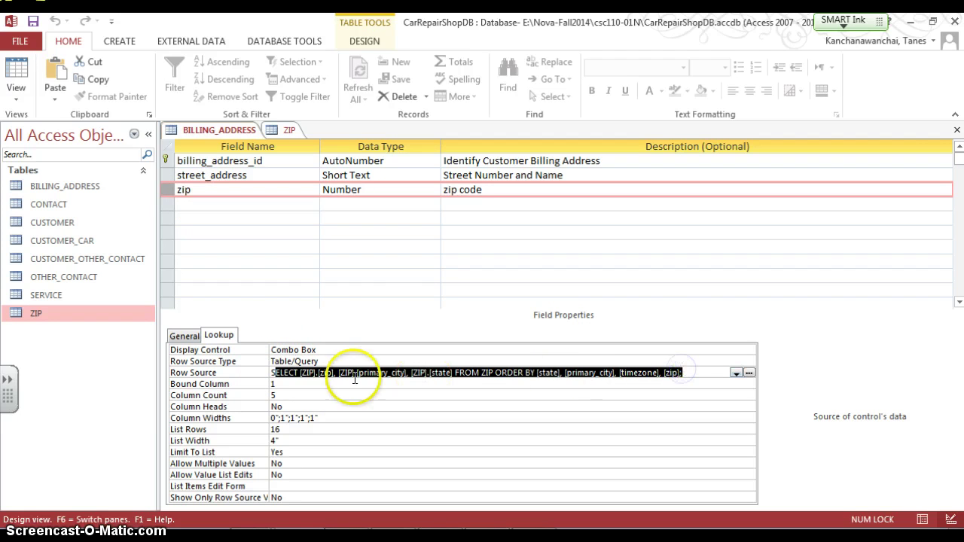
{"action": "left_click", "coordinate": [750, 372]}
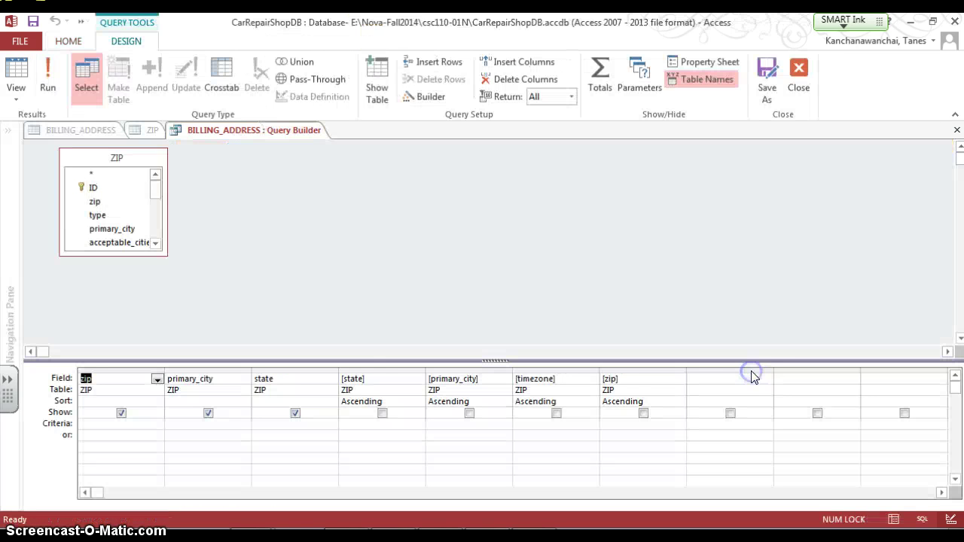
{"action": "left_click", "coordinate": [124, 414]}
{"action": "left_click", "coordinate": [59, 75]}
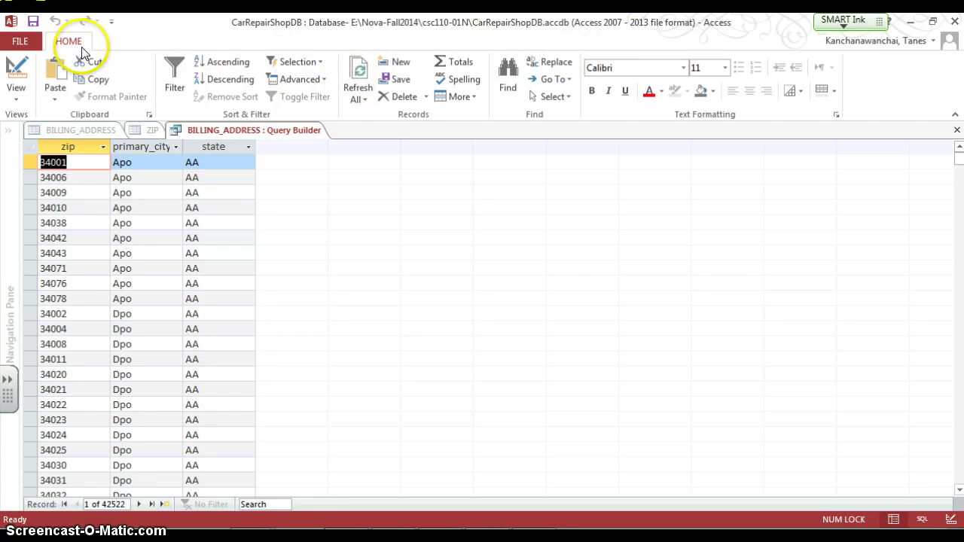
{"action": "left_click", "coordinate": [27, 40]}
{"action": "left_click", "coordinate": [23, 36]}
{"action": "left_click", "coordinate": [15, 66]}
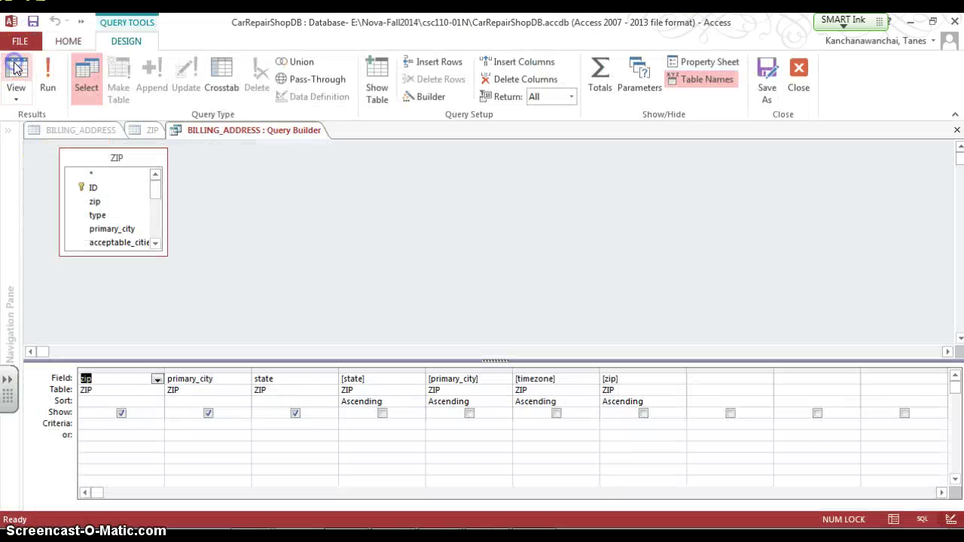
{"action": "left_click", "coordinate": [791, 65]}
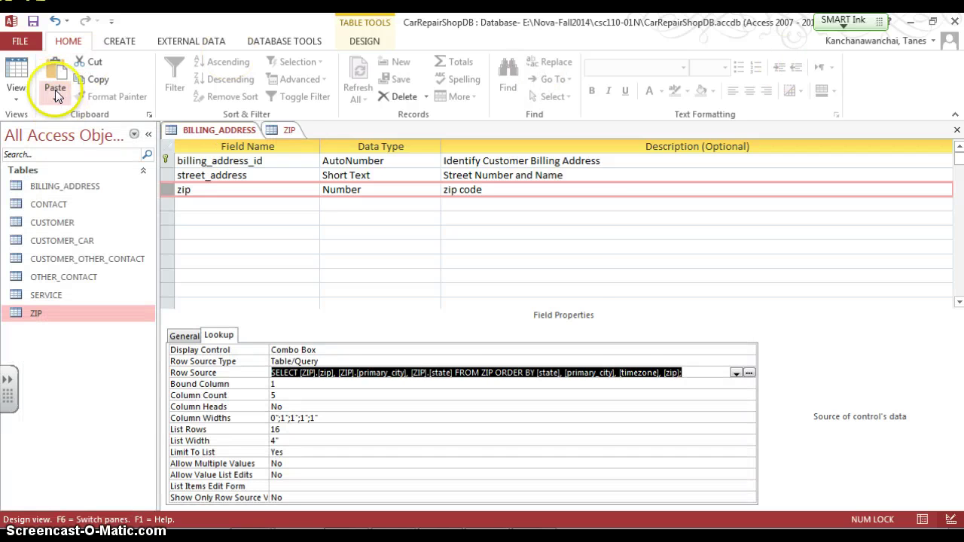
Switch to the billing records and browse the city and state entries in the first record's zip lookup list.
{"action": "left_click", "coordinate": [17, 69]}
{"action": "left_click", "coordinate": [458, 322]}
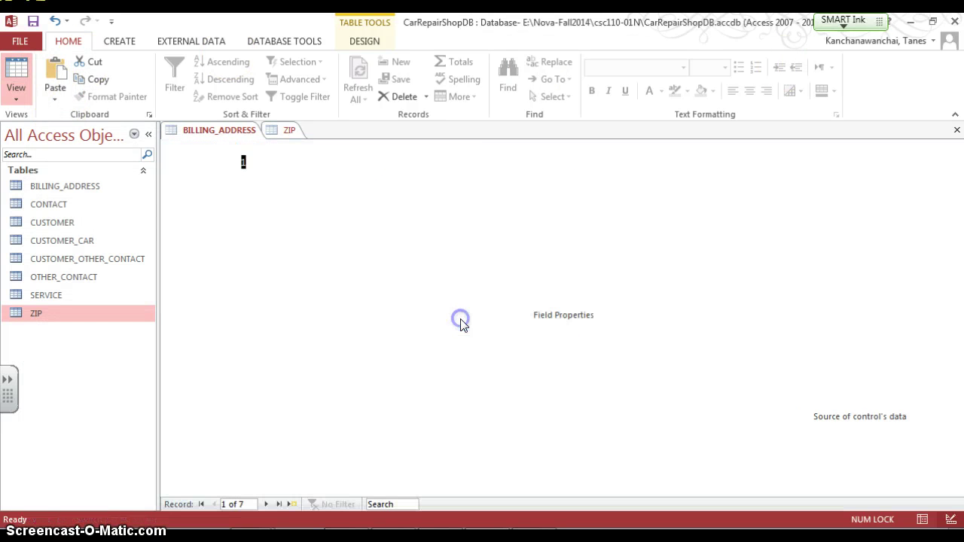
{"action": "left_click", "coordinate": [405, 162]}
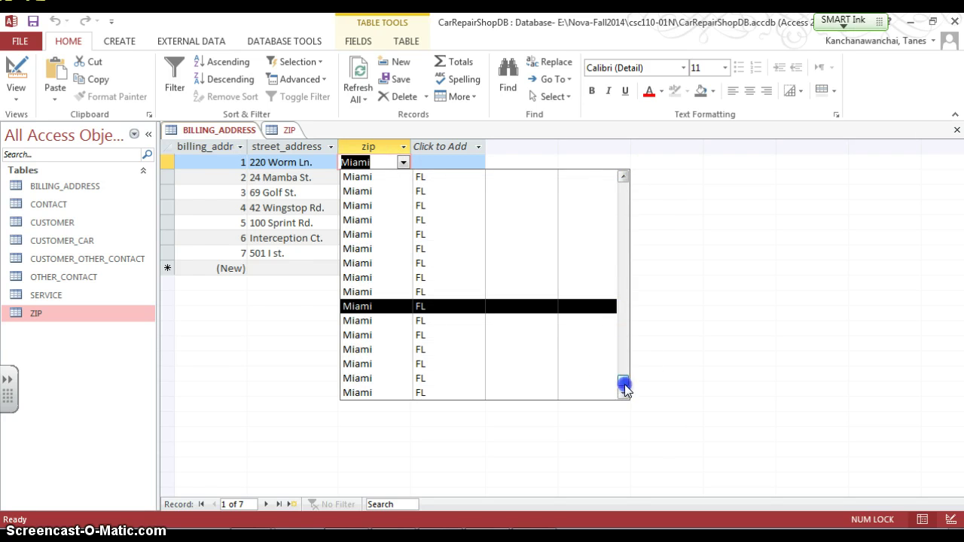
{"action": "left_click_drag", "start_coordinate": [624, 388], "coordinate": [624, 256]}
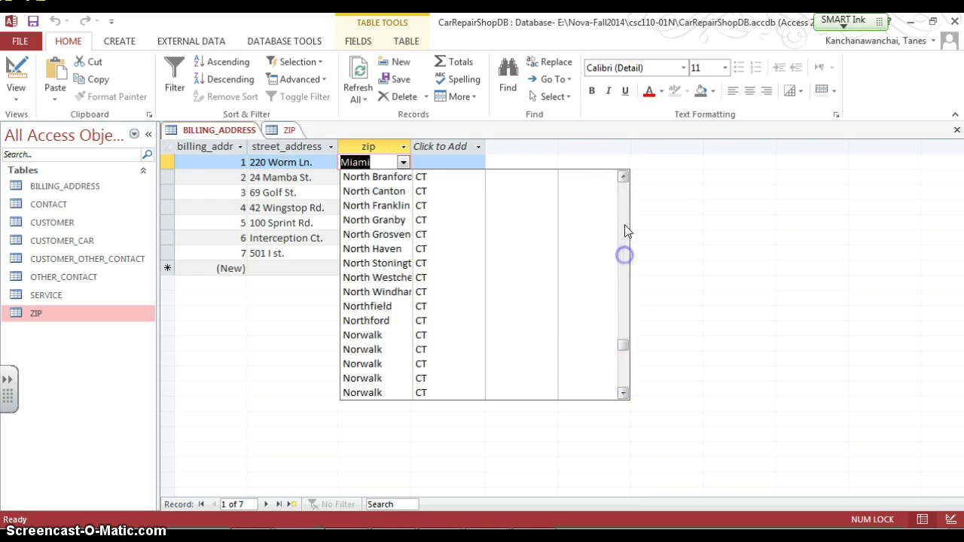
{"action": "left_click", "coordinate": [625, 217]}
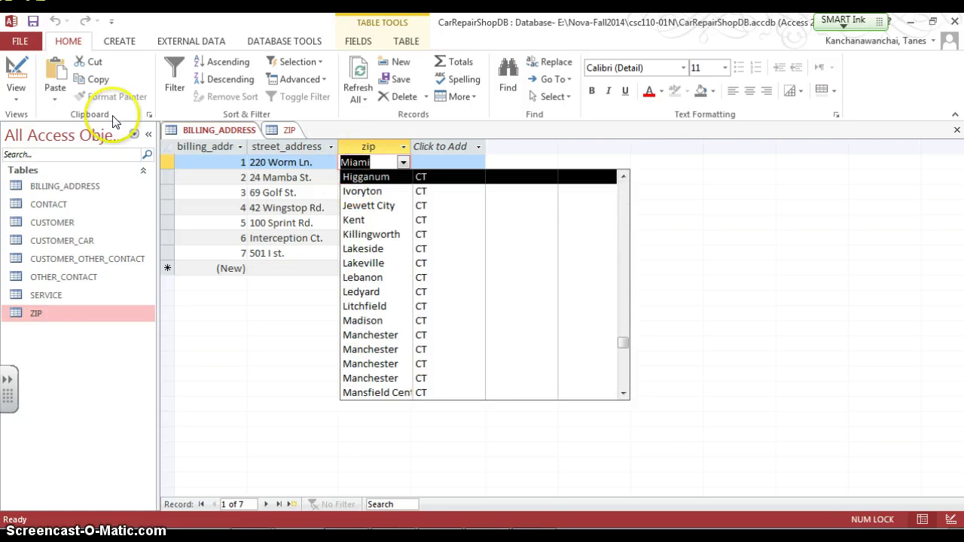
Set the zip lookup's Column Count to 3, saving the table, and check the first record's zip list.
{"action": "left_click", "coordinate": [17, 88]}
{"action": "left_click", "coordinate": [26, 153]}
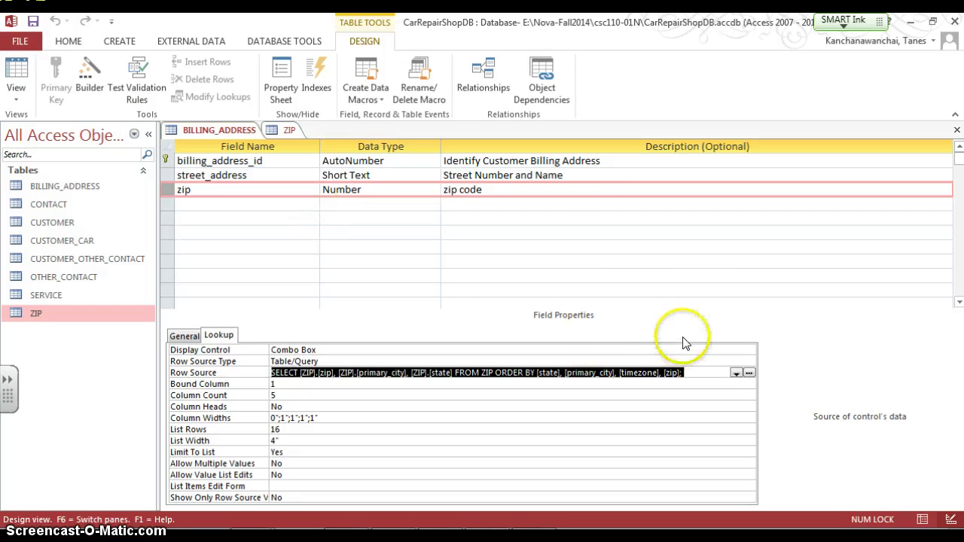
{"action": "left_click", "coordinate": [289, 394]}
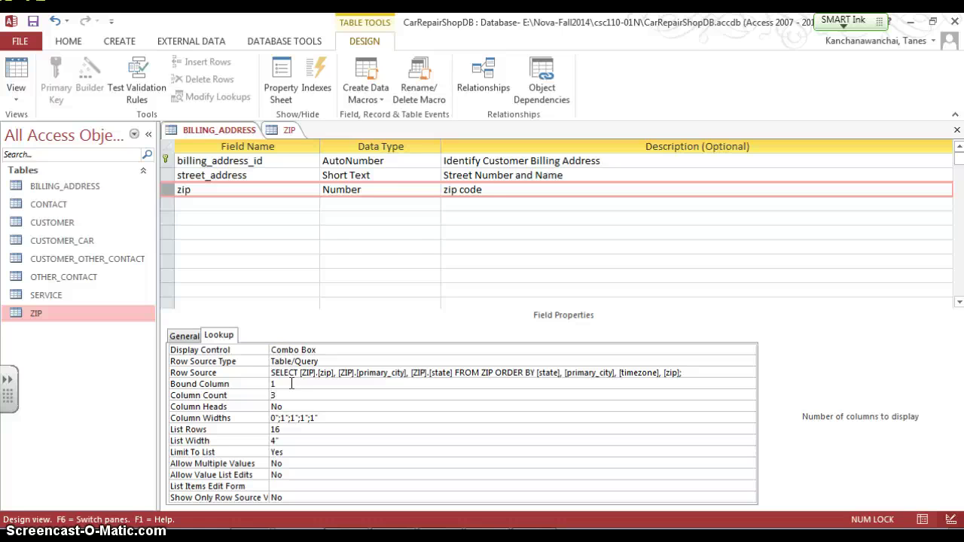
{"action": "left_click", "coordinate": [16, 69]}
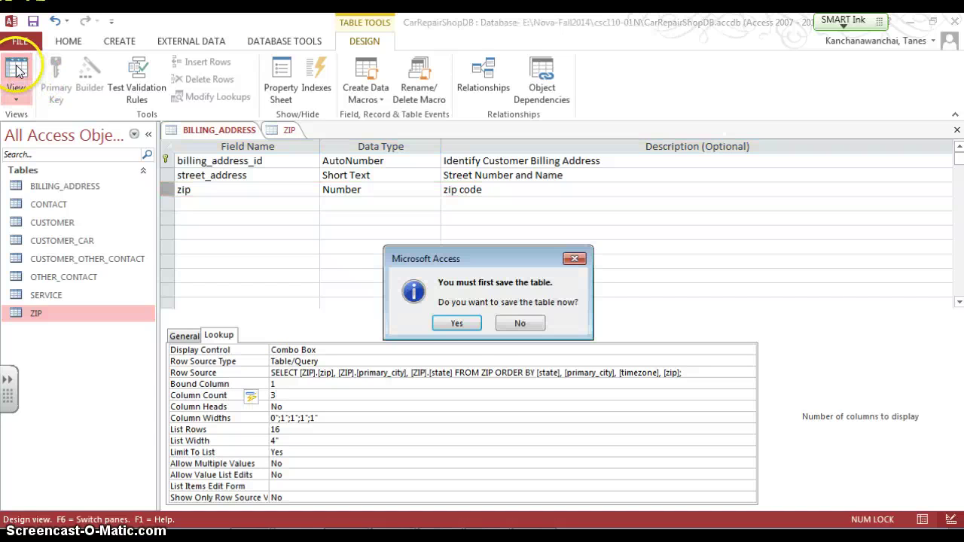
{"action": "left_click", "coordinate": [469, 326]}
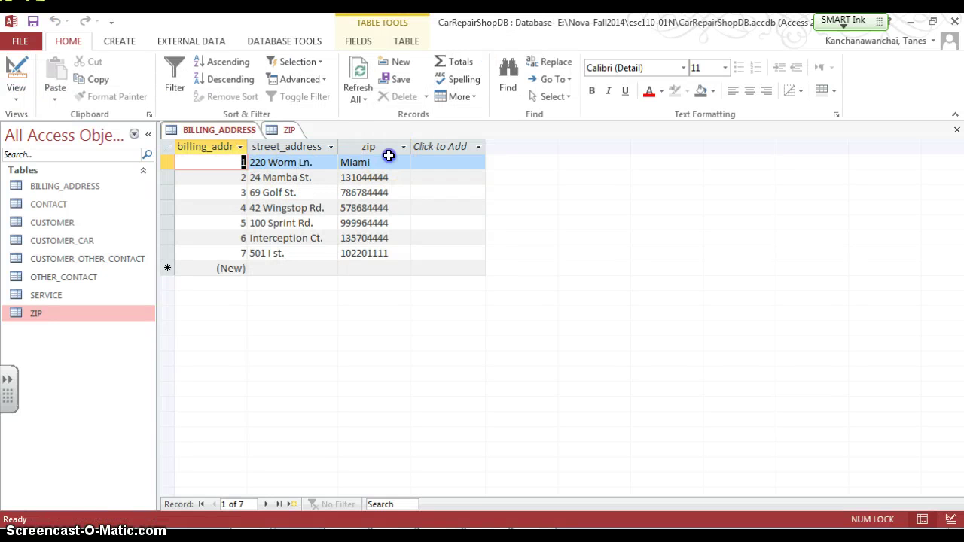
{"action": "left_click", "coordinate": [400, 158]}
{"action": "left_click", "coordinate": [404, 161]}
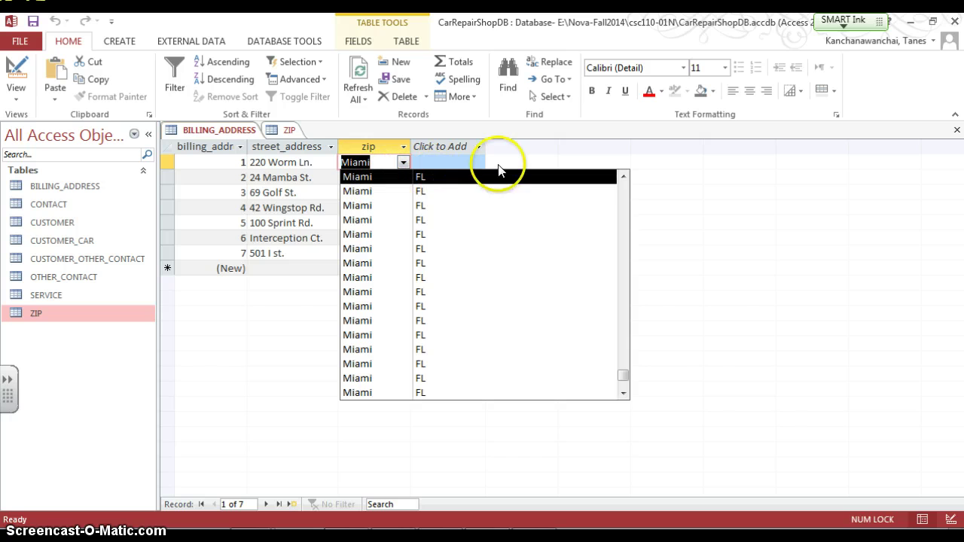
Set the zip lookup's Column Count to 4, saving the table, and browse the first record's zip list.
{"action": "left_click", "coordinate": [16, 98]}
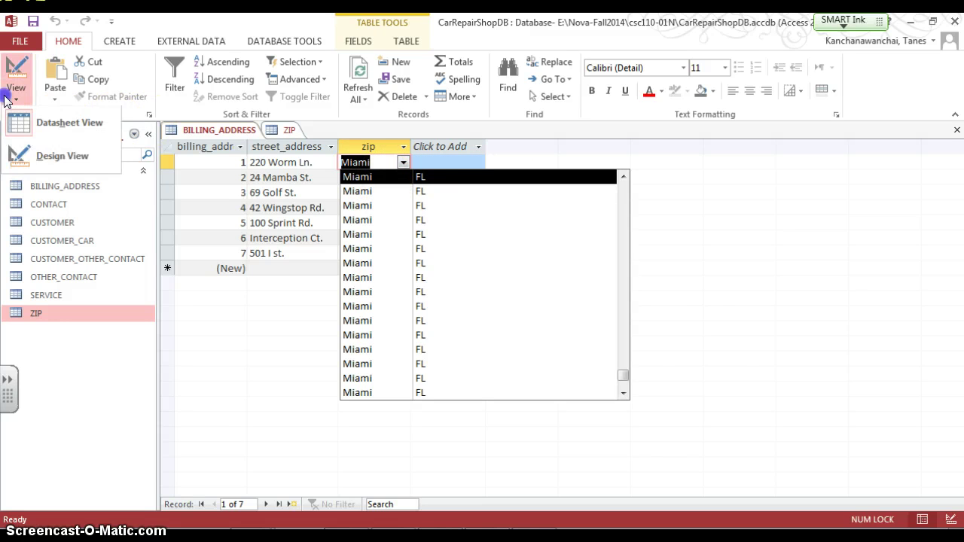
{"action": "left_click", "coordinate": [23, 155]}
{"action": "left_click", "coordinate": [279, 392]}
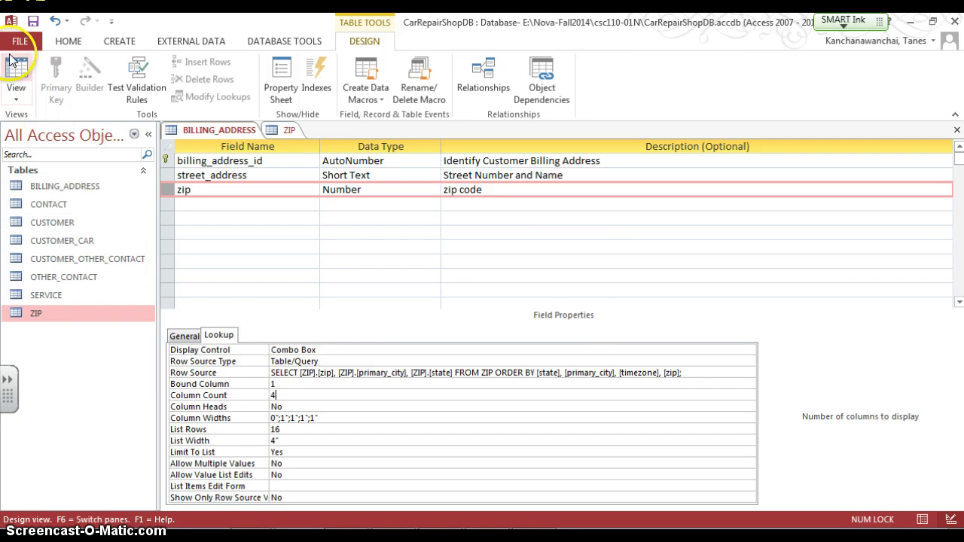
{"action": "left_click", "coordinate": [16, 72]}
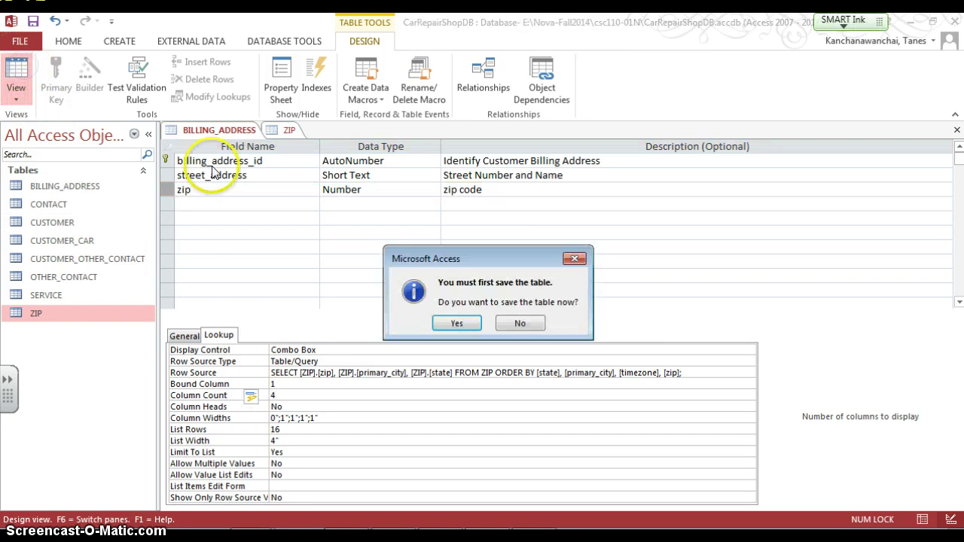
{"action": "left_click", "coordinate": [456, 323]}
{"action": "left_click", "coordinate": [399, 160]}
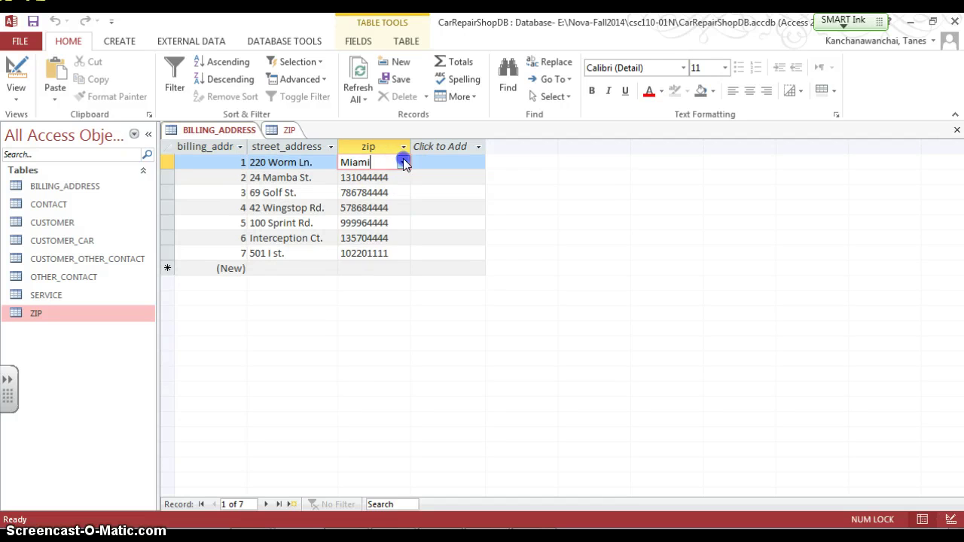
{"action": "left_click", "coordinate": [403, 162]}
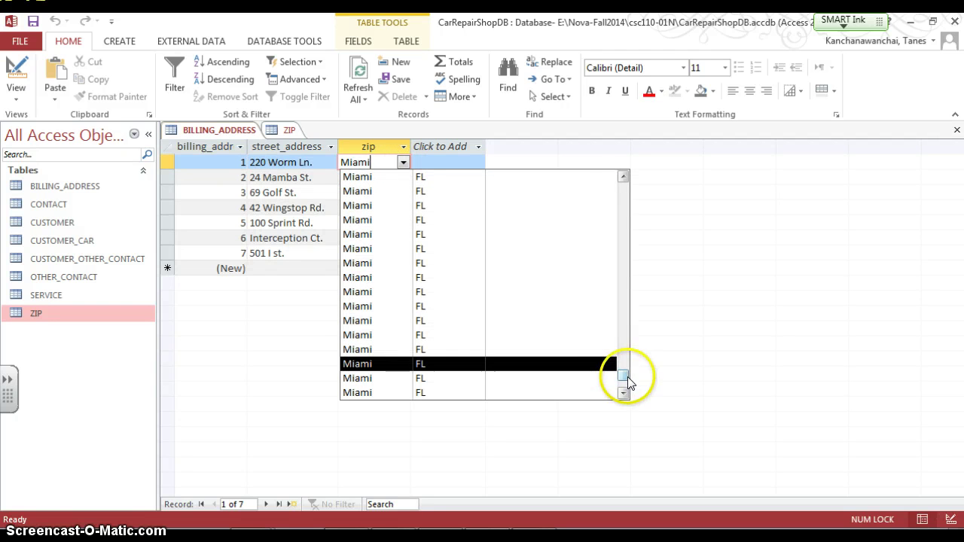
{"action": "left_click_drag", "start_coordinate": [628, 381], "coordinate": [628, 206]}
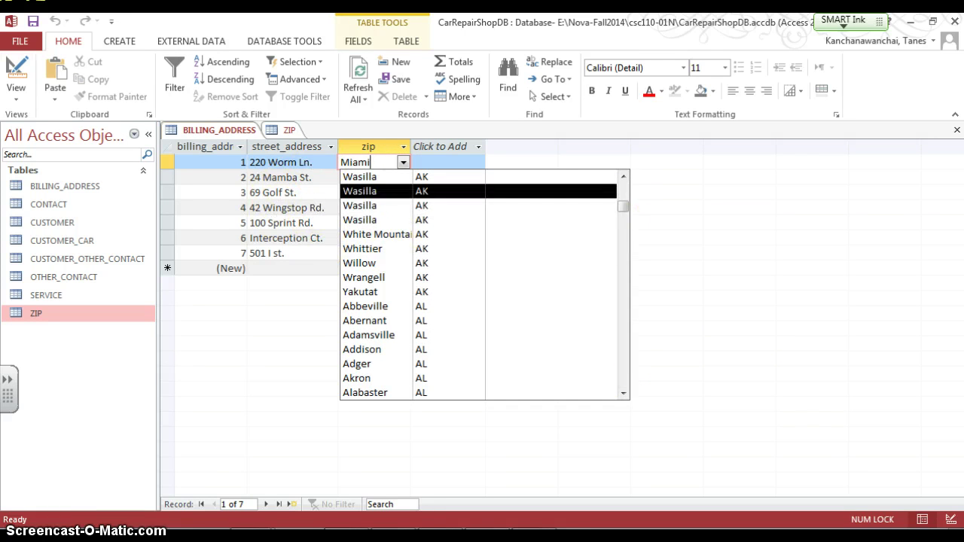
Reopen the zip field's row source in the query builder and change the [state] sort column's field to ID.
{"action": "left_click", "coordinate": [16, 98]}
{"action": "left_click", "coordinate": [42, 155]}
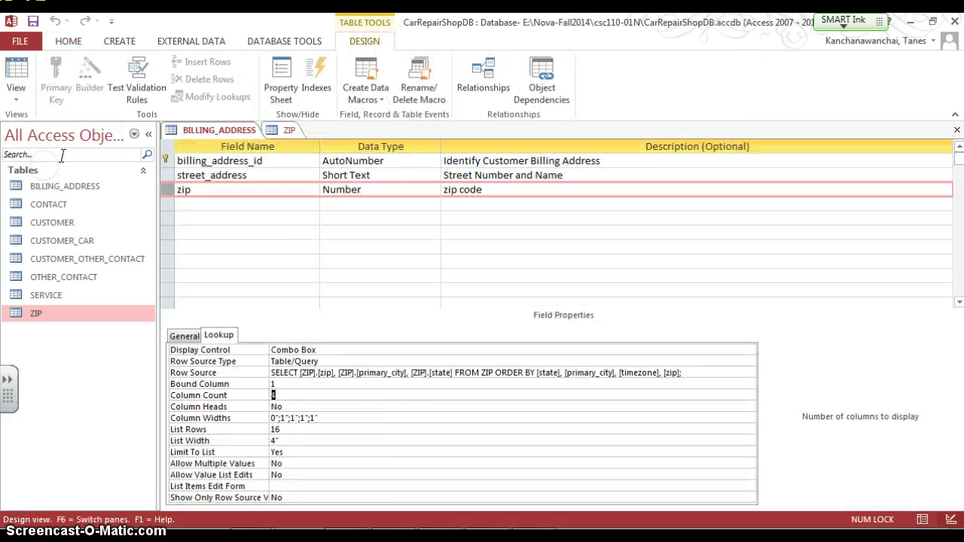
{"action": "left_click", "coordinate": [745, 373]}
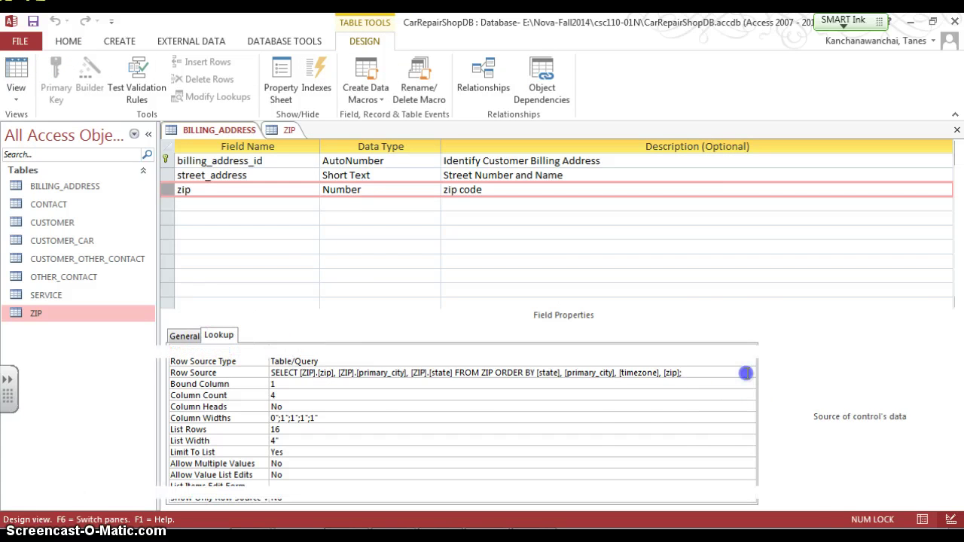
{"action": "left_click", "coordinate": [746, 373]}
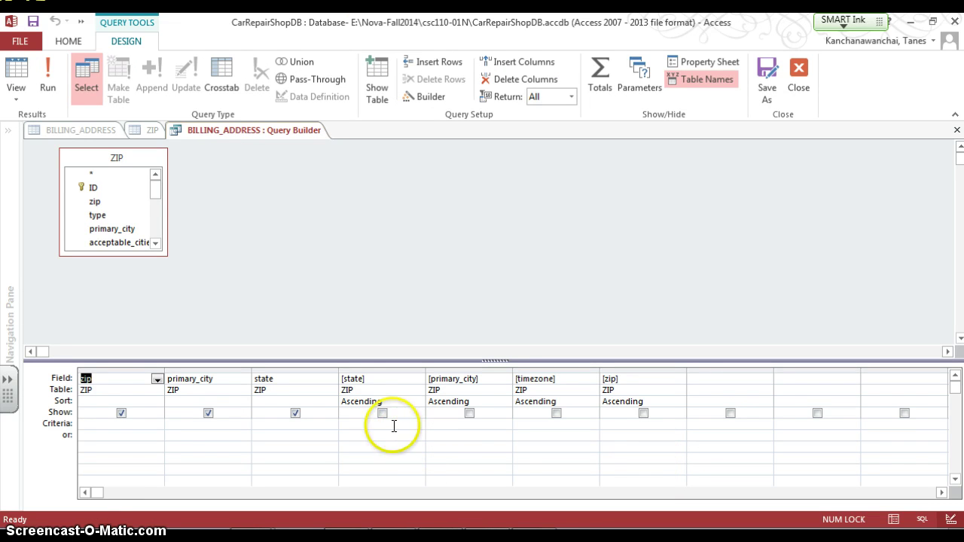
{"action": "left_click", "coordinate": [382, 377]}
{"action": "left_click", "coordinate": [418, 379]}
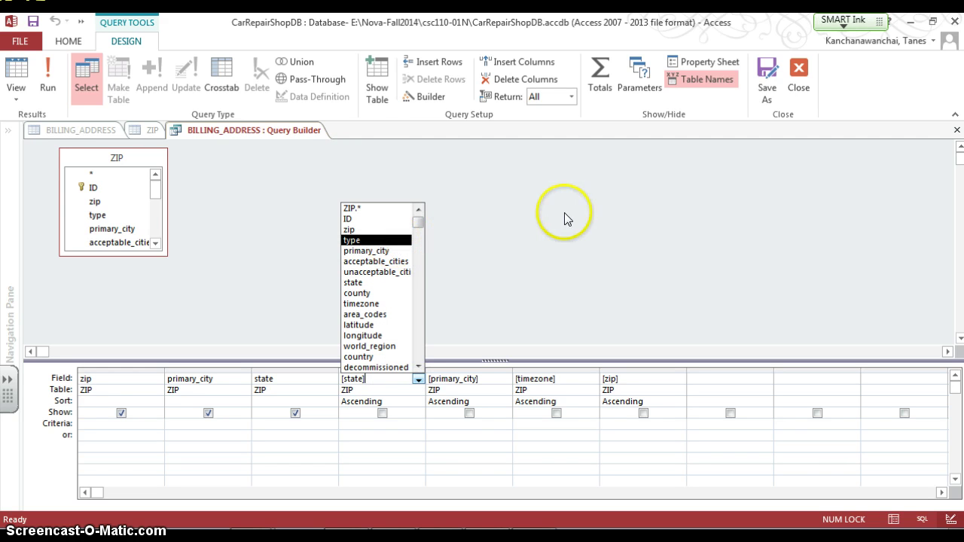
{"action": "left_click", "coordinate": [377, 228]}
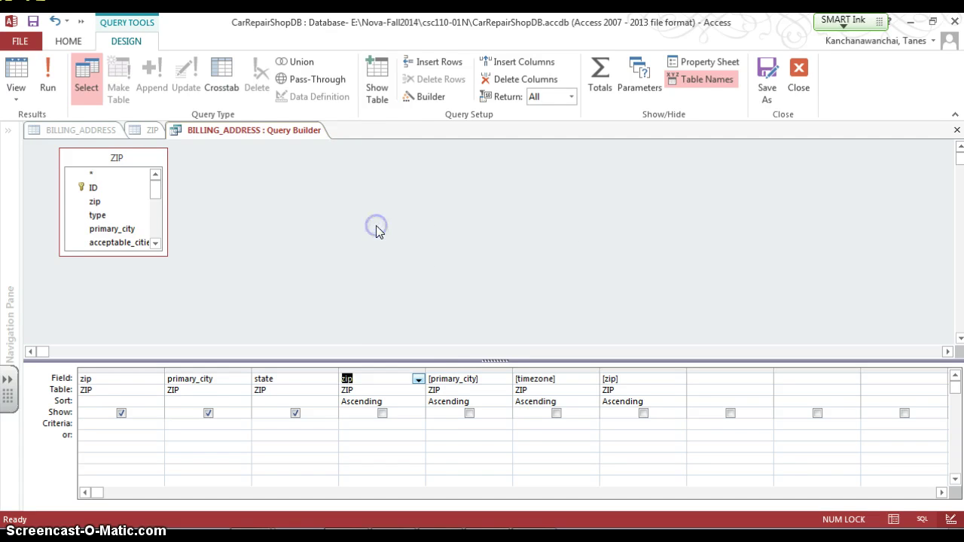
{"action": "left_click", "coordinate": [418, 380]}
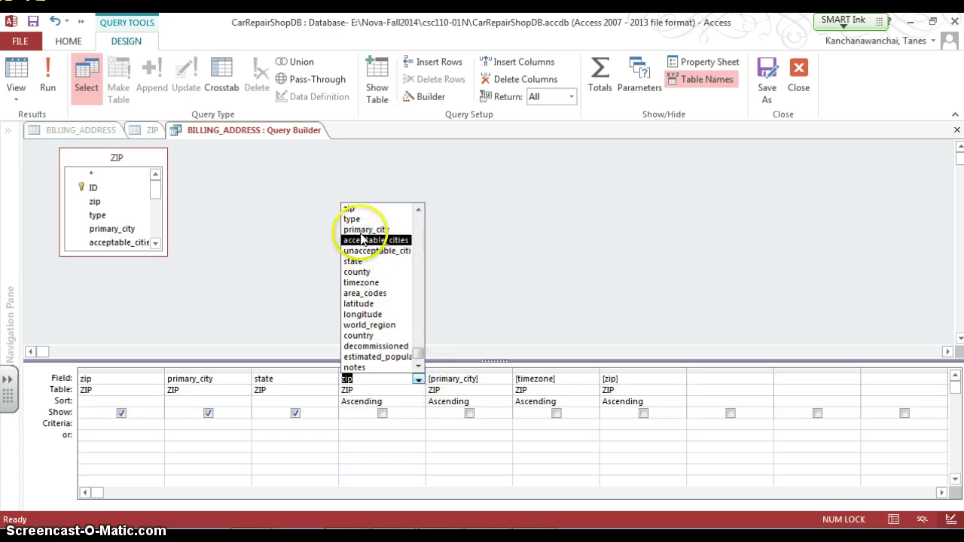
{"action": "left_click", "coordinate": [419, 208]}
{"action": "left_click", "coordinate": [403, 209]}
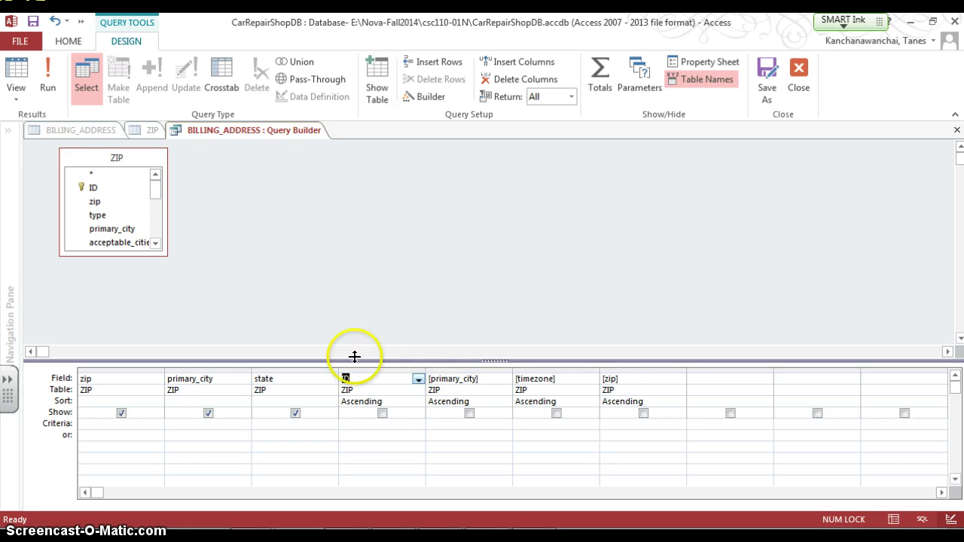
Change the first sort column's field from ID to zip in the query builder.
{"action": "scroll", "coordinate": [384, 415], "scroll_direction": "down", "scroll_amount": 1}
{"action": "left_click", "coordinate": [382, 400]}
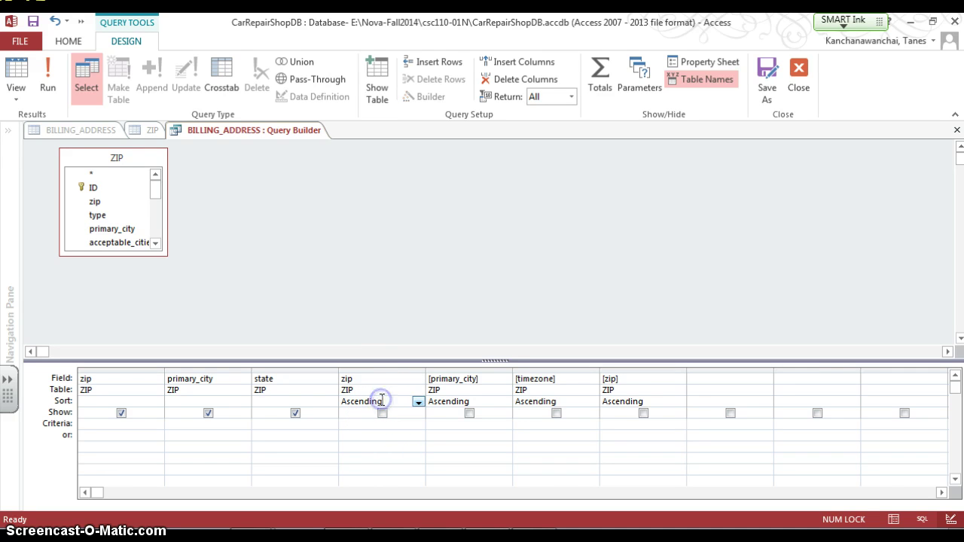
{"action": "left_click", "coordinate": [462, 400]}
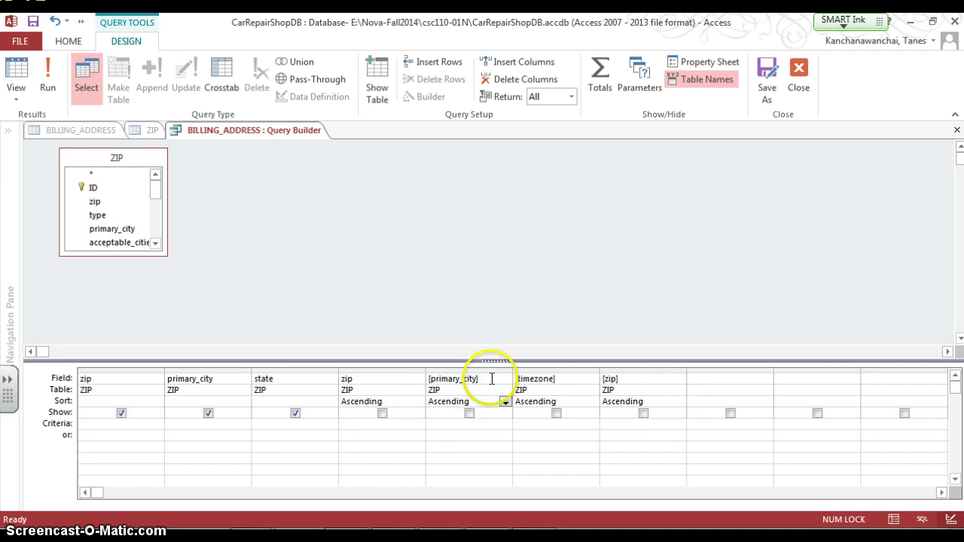
Remove the [timezone] sort column from the zip lookup's query.
{"action": "left_click", "coordinate": [556, 368]}
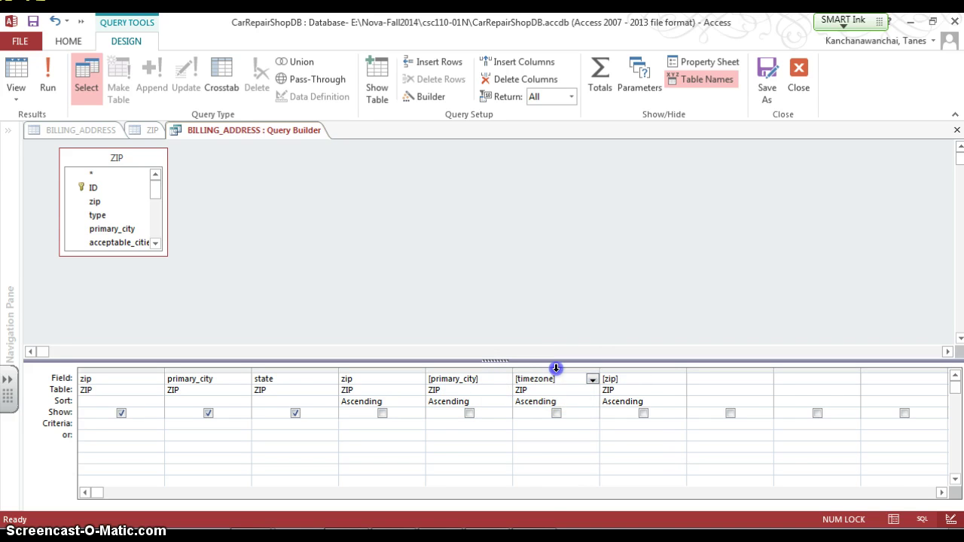
{"action": "right_click", "coordinate": [557, 370]}
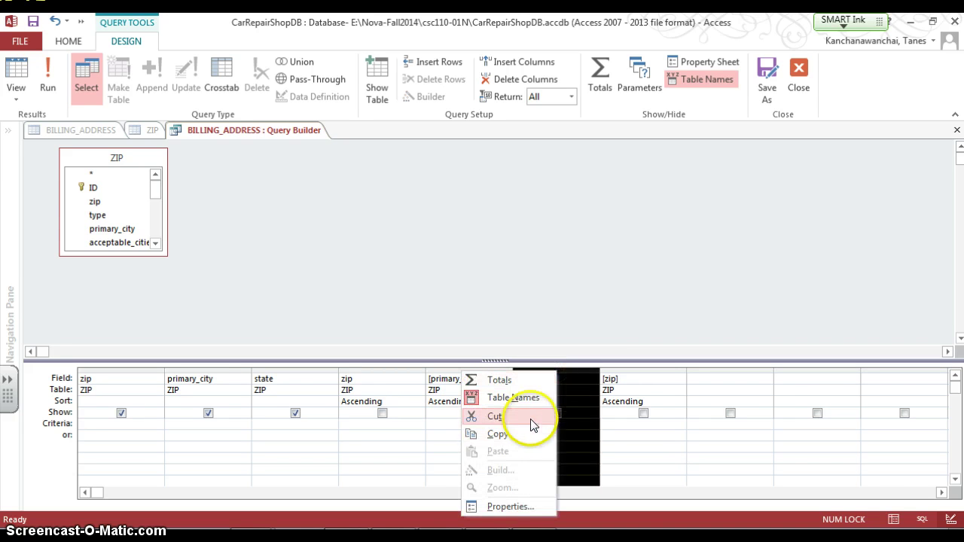
{"action": "left_click", "coordinate": [532, 416]}
{"action": "left_click", "coordinate": [551, 381]}
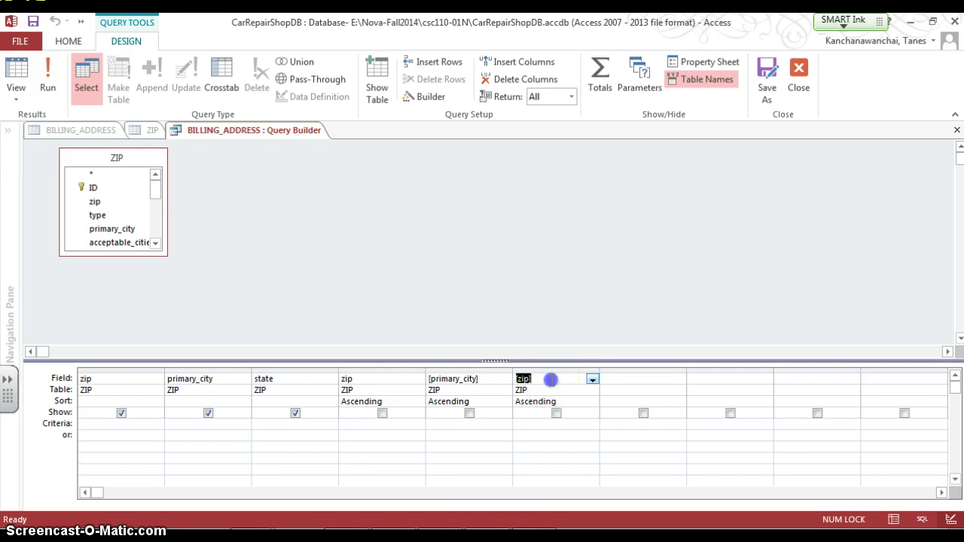
{"action": "left_click", "coordinate": [562, 400]}
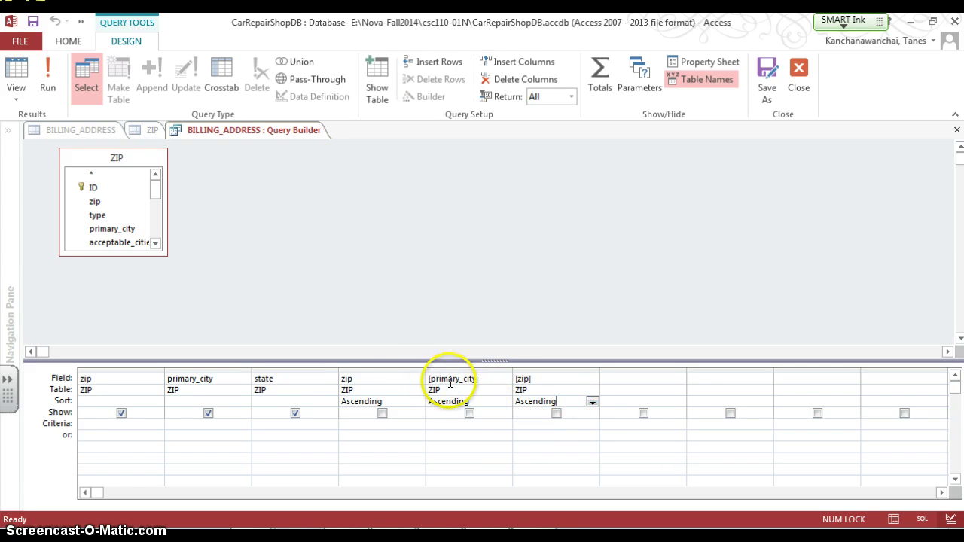
Set the first sort column's field to state.
{"action": "left_click", "coordinate": [370, 377]}
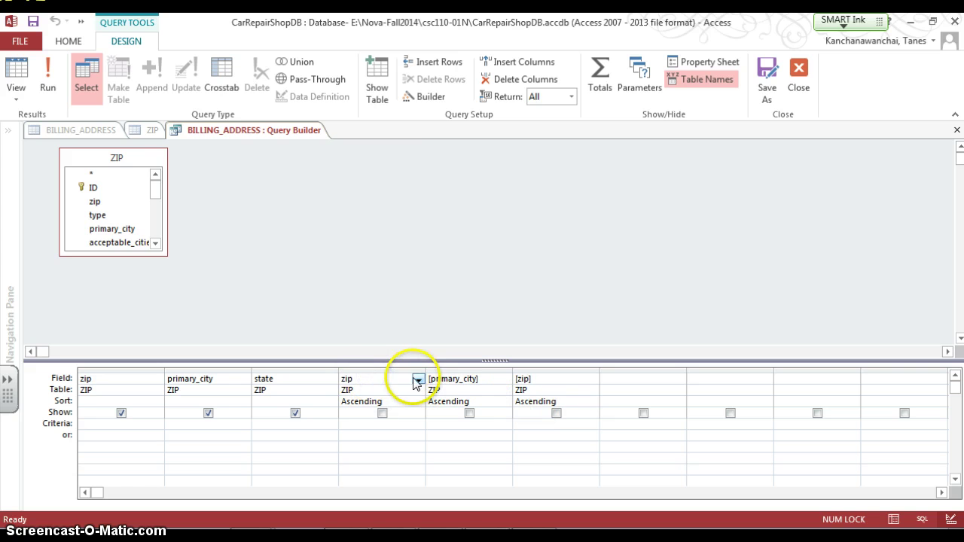
{"action": "left_click", "coordinate": [417, 380]}
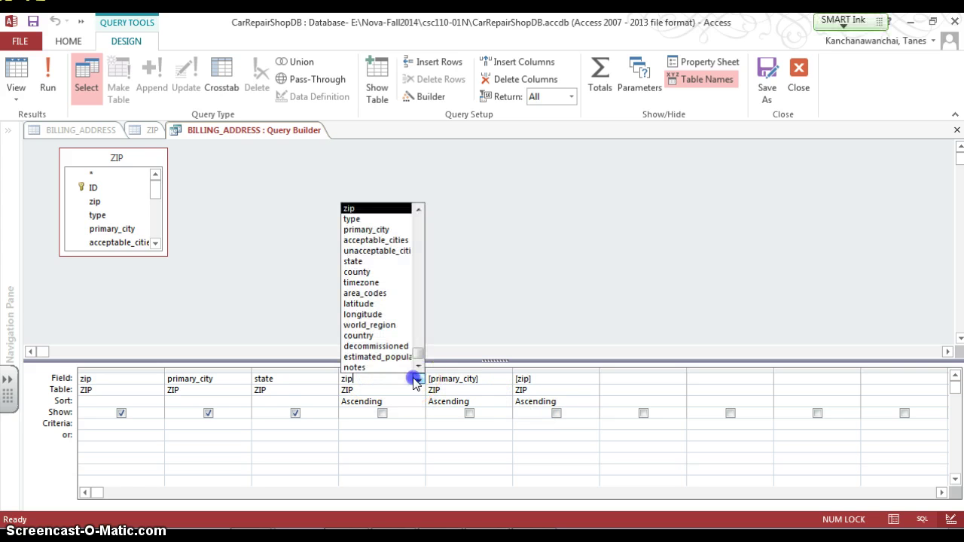
{"action": "left_click", "coordinate": [362, 262]}
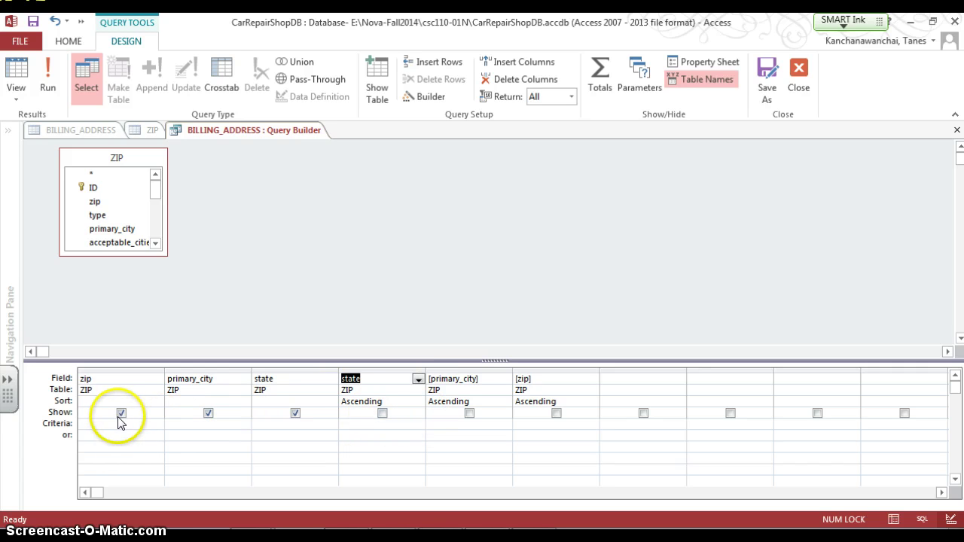
Show the [zip] sort column in the query output, run the query to check it, and return to its design.
{"action": "left_click", "coordinate": [382, 413]}
{"action": "left_click", "coordinate": [556, 413]}
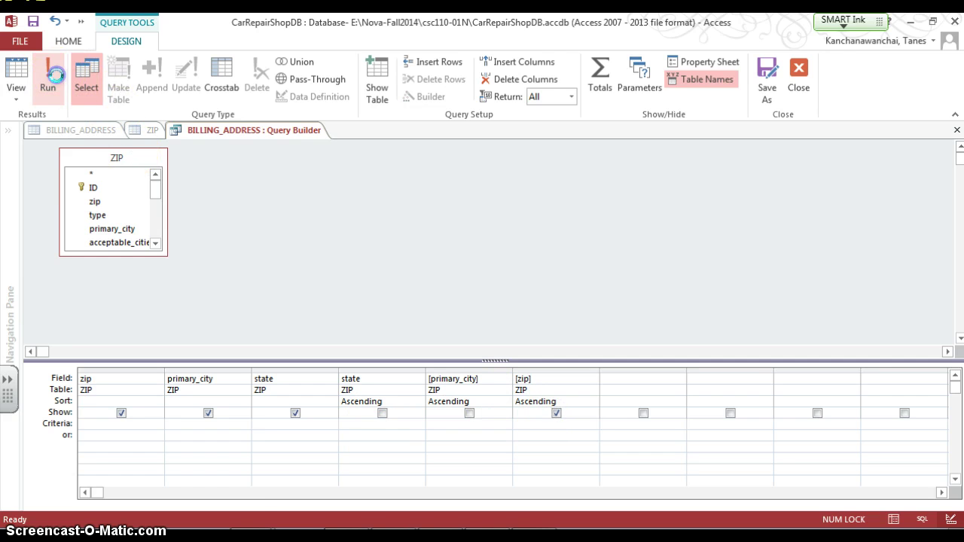
{"action": "left_click", "coordinate": [49, 75]}
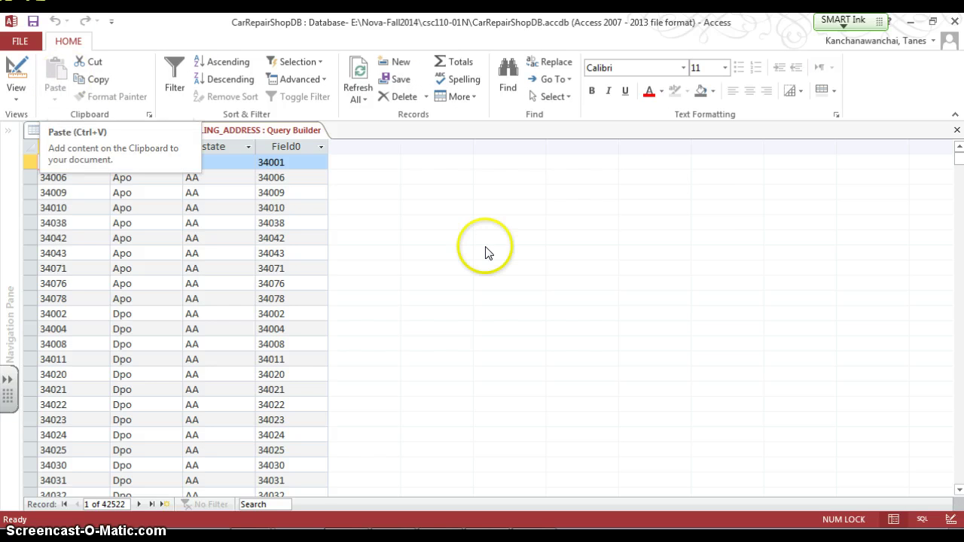
{"action": "left_click", "coordinate": [16, 92]}
{"action": "left_click", "coordinate": [38, 185]}
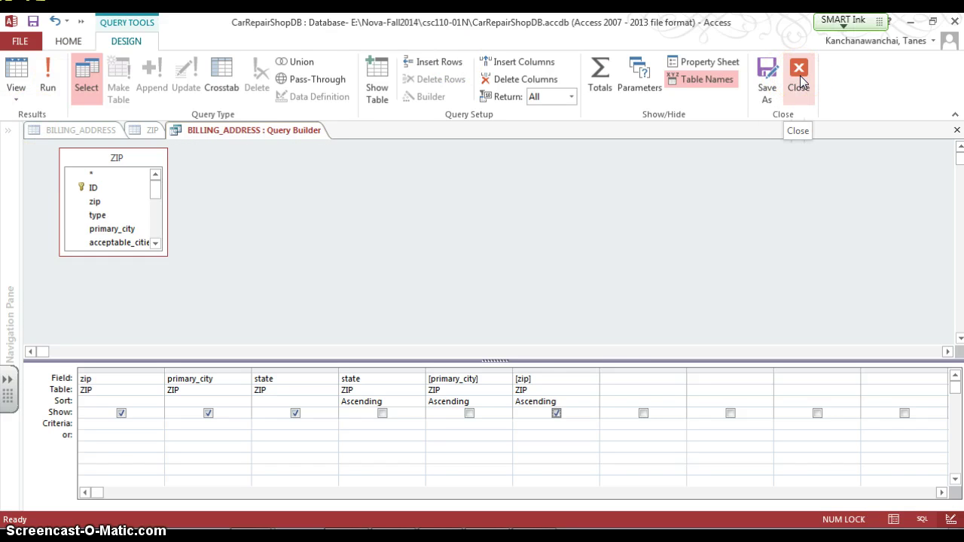
Move the [zip] sort column between zip and primary_city, and close the query builder, saving the changes to the row source.
{"action": "left_click", "coordinate": [565, 372]}
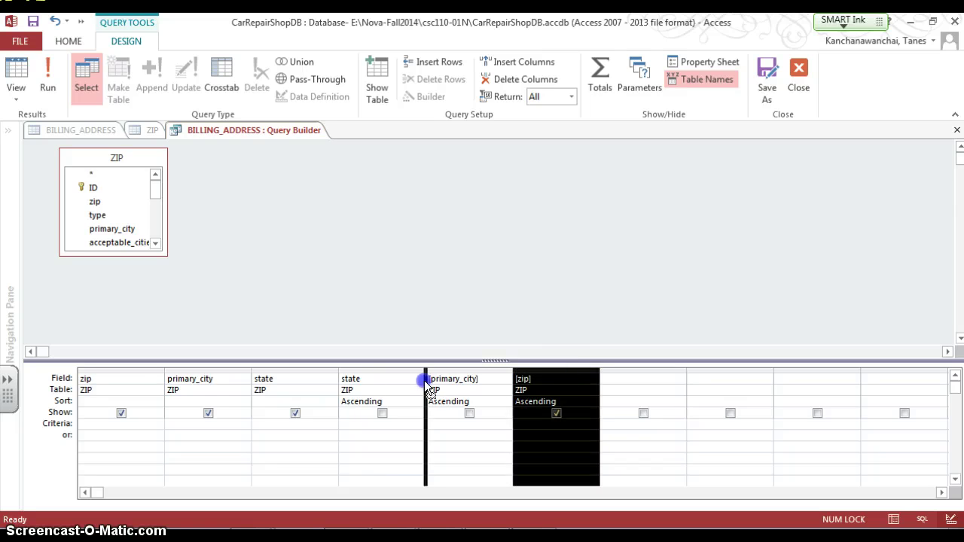
{"action": "left_click_drag", "start_coordinate": [426, 386], "coordinate": [199, 382]}
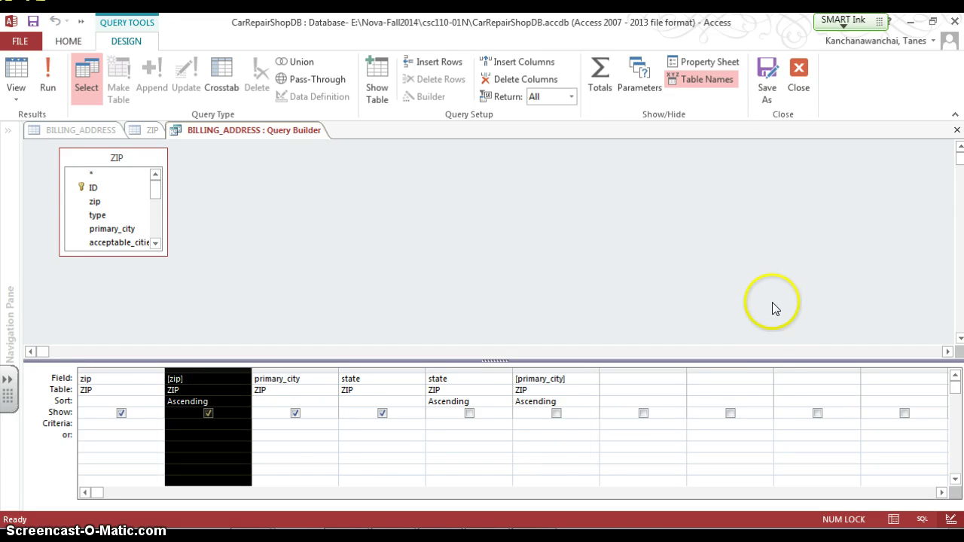
{"action": "left_click", "coordinate": [799, 68]}
{"action": "left_click", "coordinate": [427, 338]}
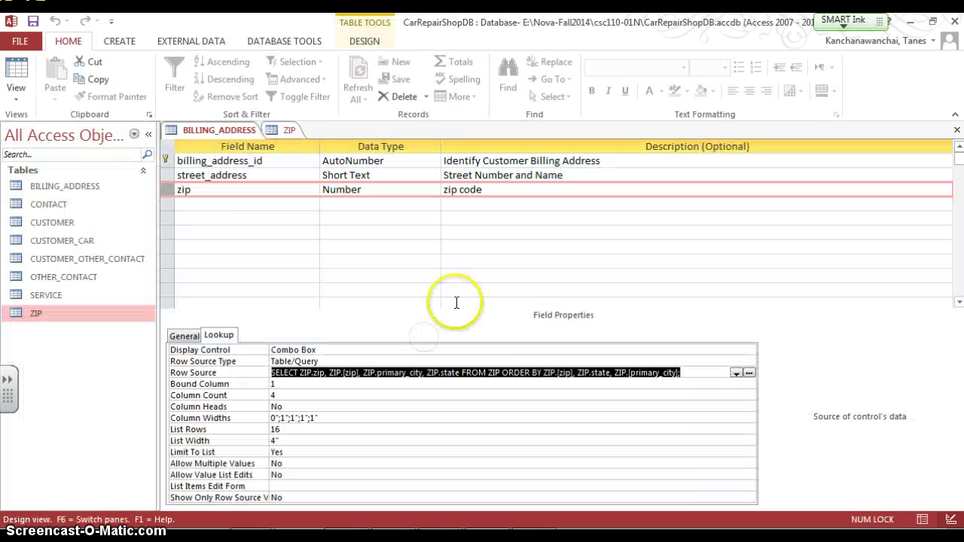
Save the table, switch to its records, and check the zip codes, cities and states in the first record's zip list.
{"action": "left_click", "coordinate": [16, 69]}
{"action": "left_click", "coordinate": [457, 323]}
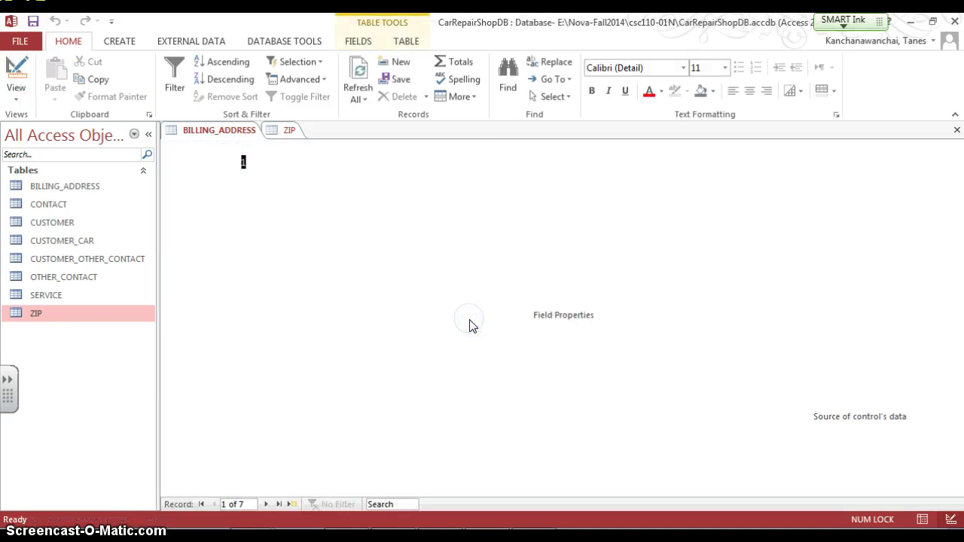
{"action": "left_click", "coordinate": [396, 160]}
{"action": "left_click", "coordinate": [402, 162]}
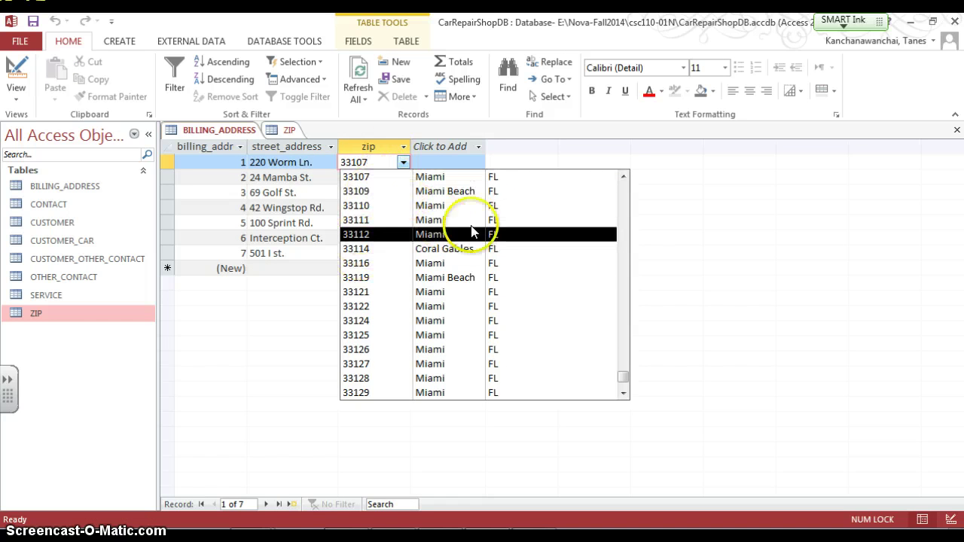
{"action": "left_click", "coordinate": [386, 152]}
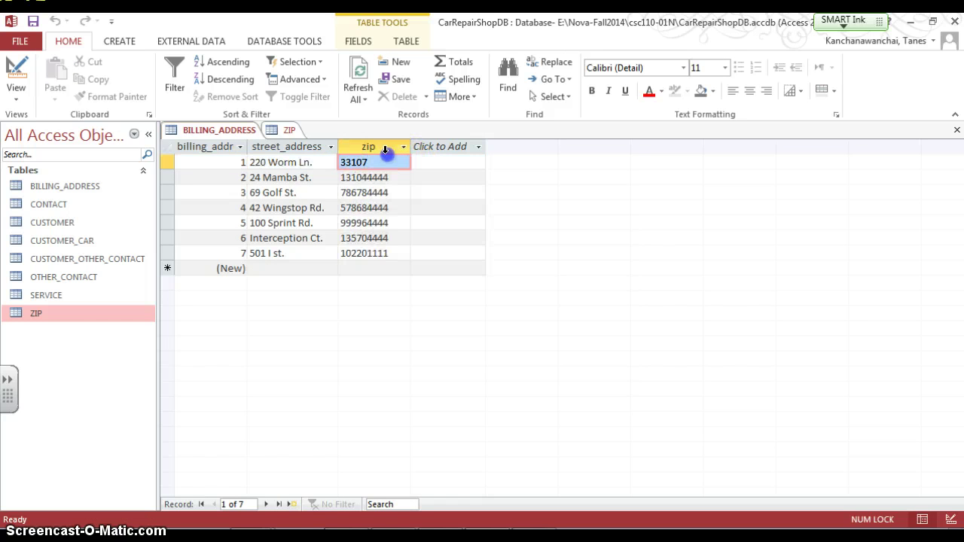
Set the first record's zip to 22151 using the lookup list.
{"action": "left_click", "coordinate": [382, 162]}
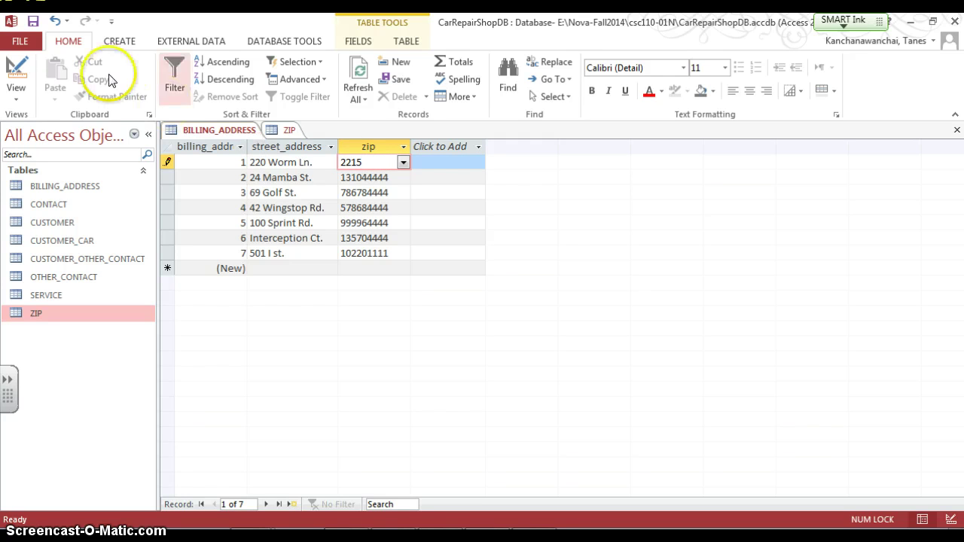
{"action": "left_click", "coordinate": [404, 163]}
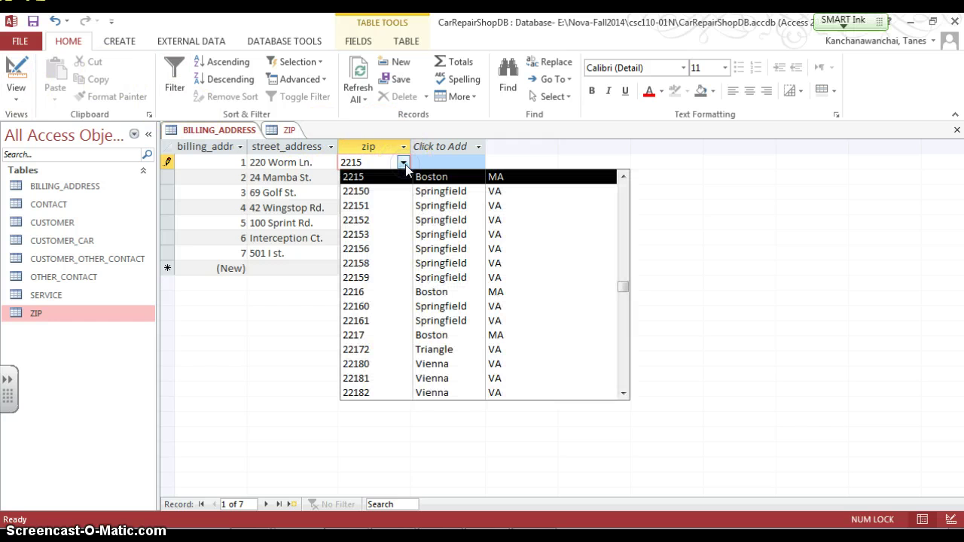
{"action": "type", "text": "22151"}
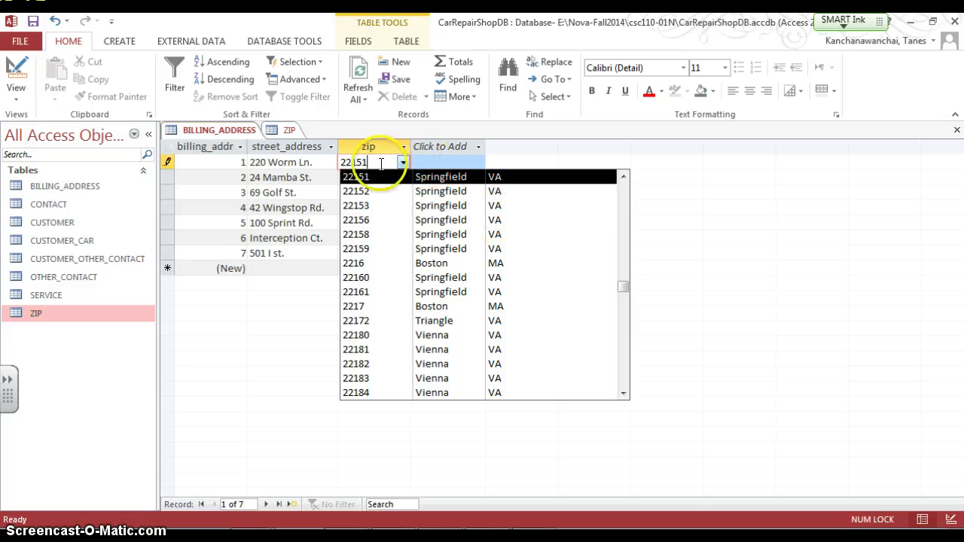
{"action": "left_click", "coordinate": [439, 146]}
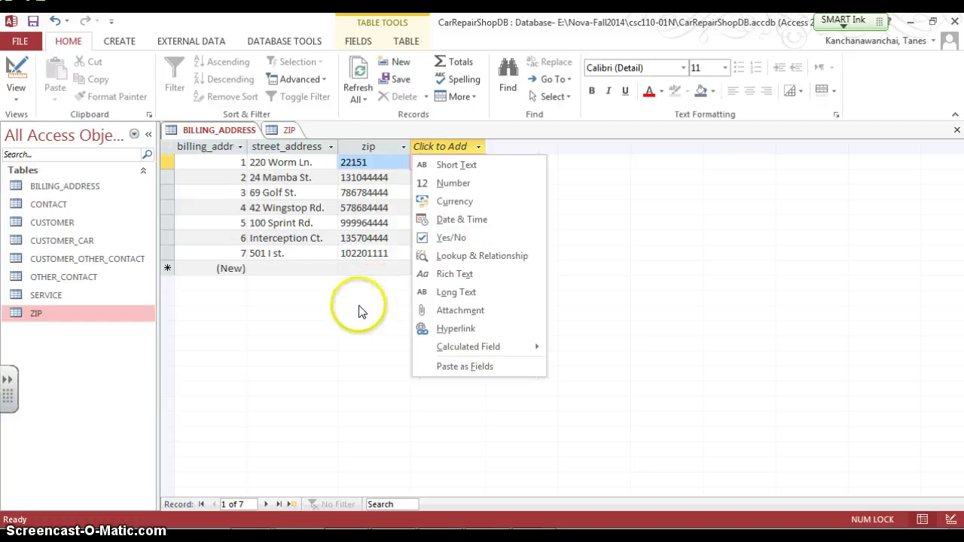
{"action": "left_click", "coordinate": [348, 327]}
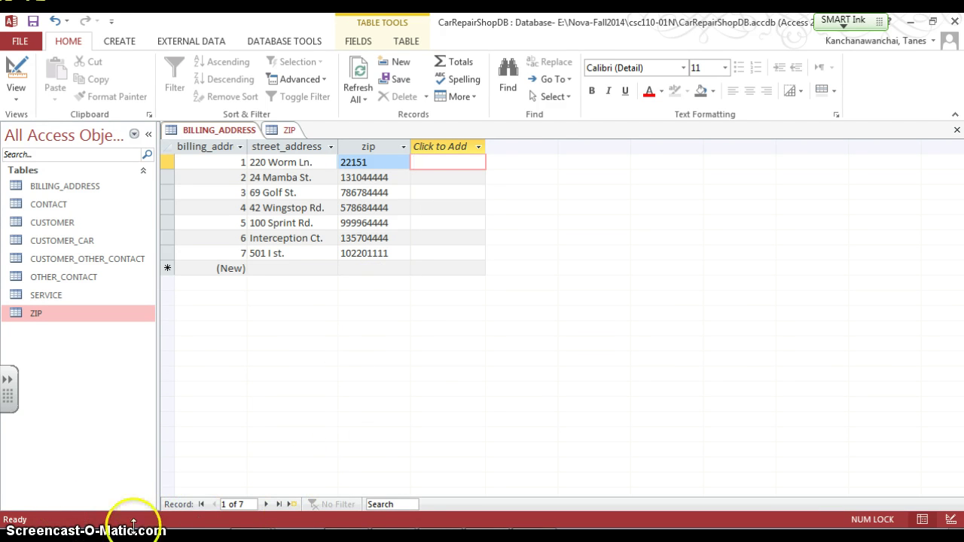
Try to enter 22154 as the second record's zip.
{"action": "left_click", "coordinate": [399, 181]}
{"action": "left_click", "coordinate": [401, 179]}
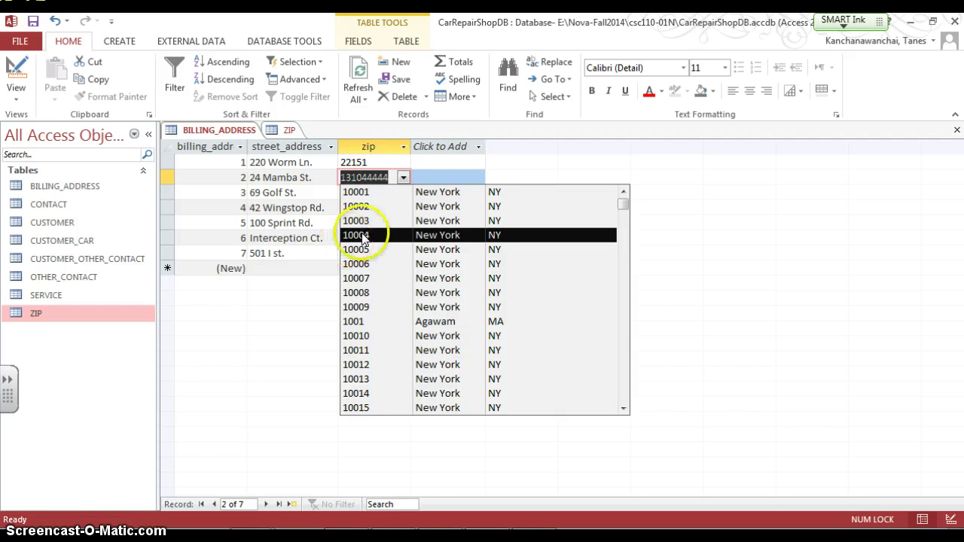
{"action": "type", "text": "2215"}
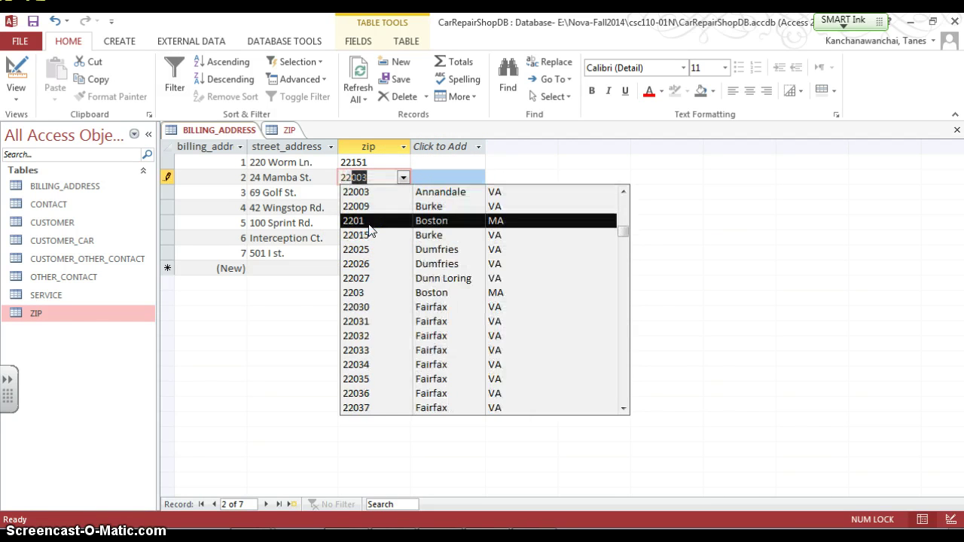
{"action": "type", "text": "4"}
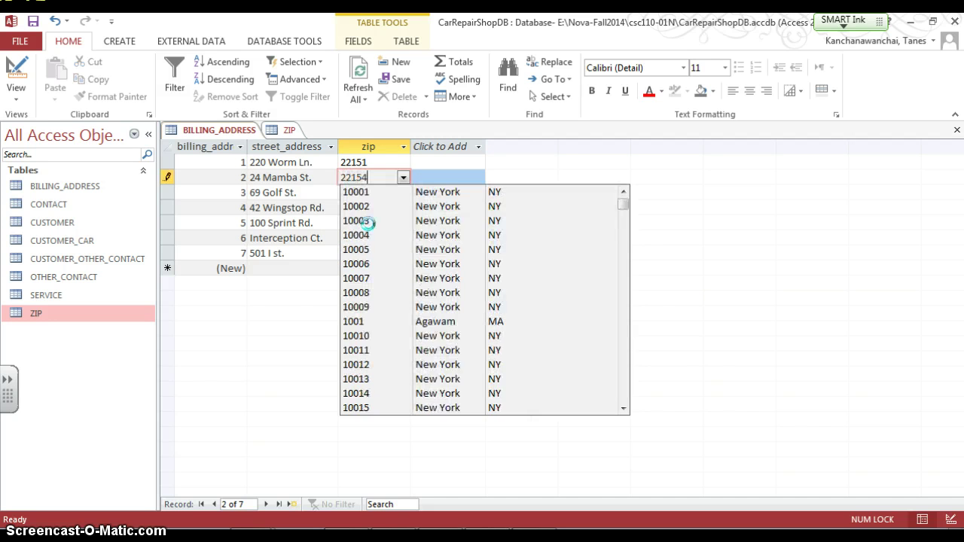
{"action": "key", "text": "Return"}
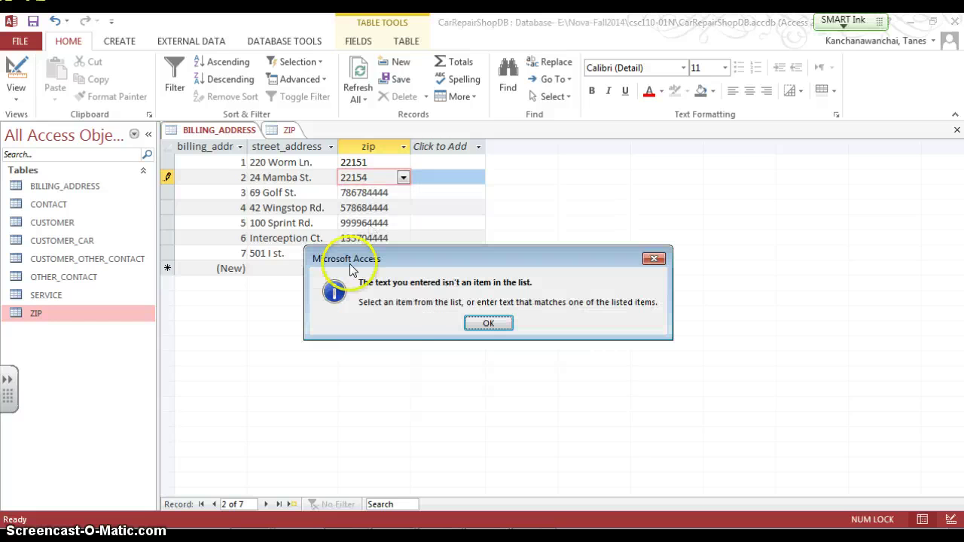
{"action": "left_click", "coordinate": [502, 327]}
Try to switch the BILLING_ADDRESS table to its design view.
{"action": "left_click", "coordinate": [18, 94]}
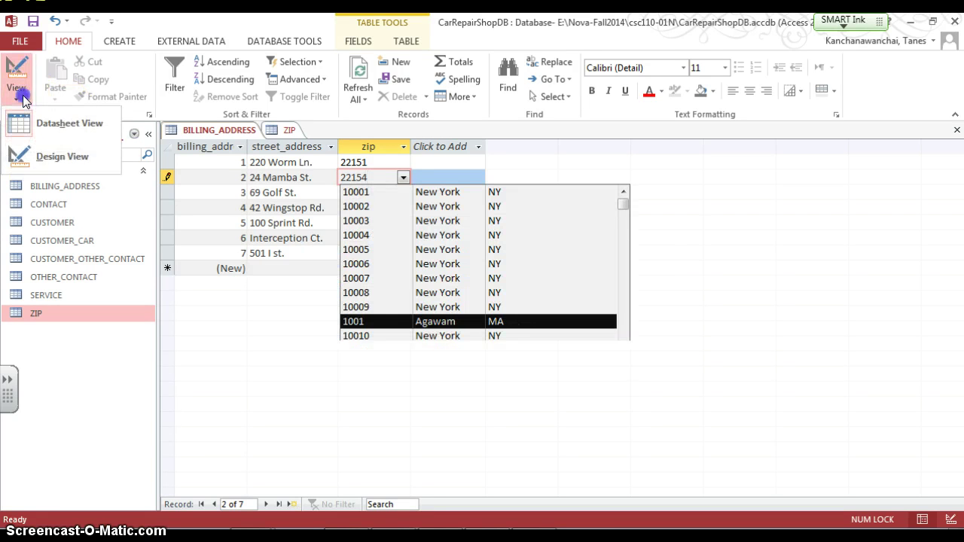
{"action": "left_click", "coordinate": [29, 145]}
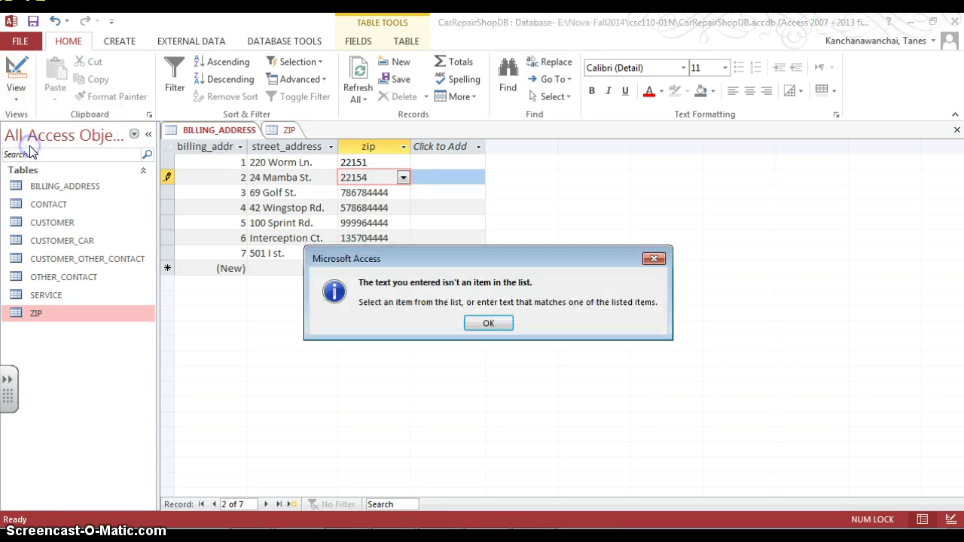
{"action": "left_click", "coordinate": [488, 323]}
{"action": "left_click", "coordinate": [18, 68]}
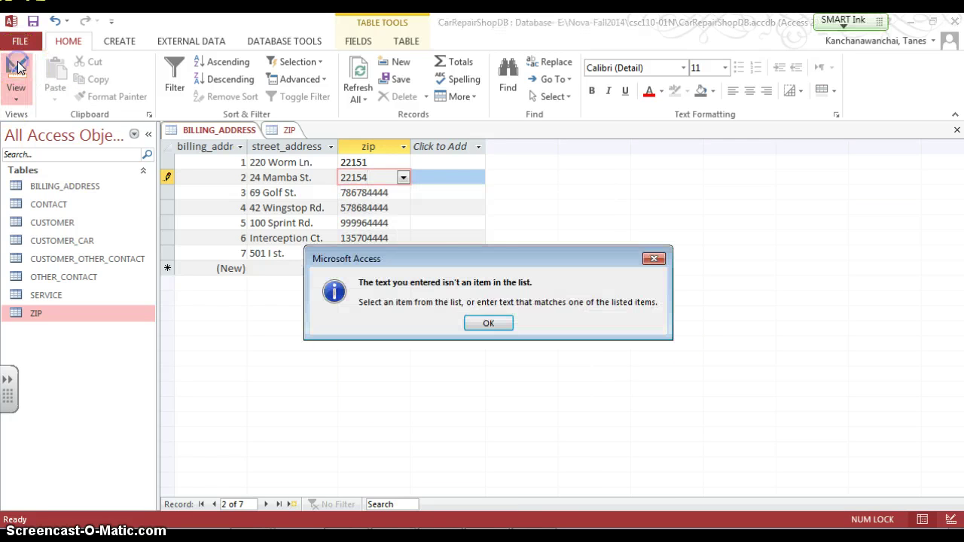
{"action": "left_click", "coordinate": [488, 324]}
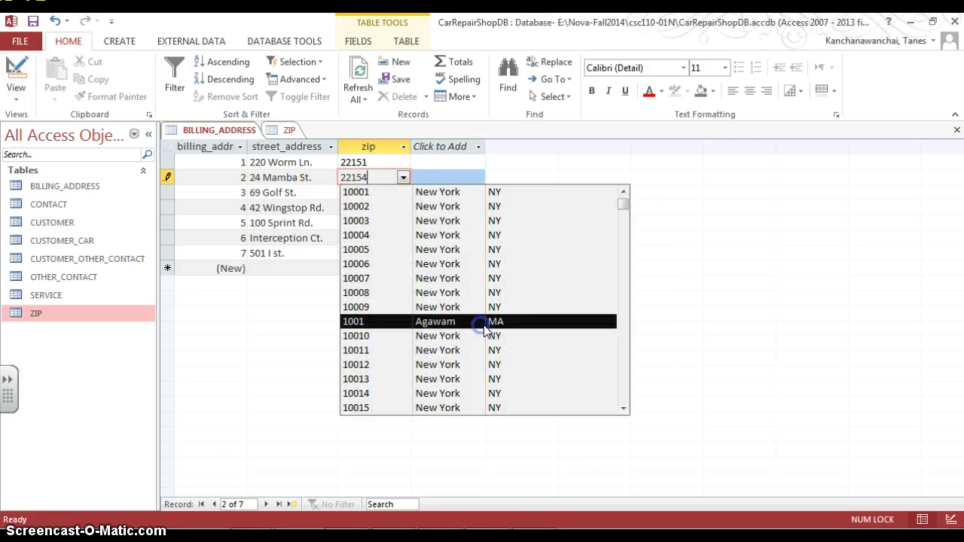
Choose zip 10001 for the second record and 10003 for the third from the lookup list.
{"action": "left_click", "coordinate": [405, 191]}
{"action": "left_click", "coordinate": [396, 193]}
{"action": "left_click", "coordinate": [403, 193]}
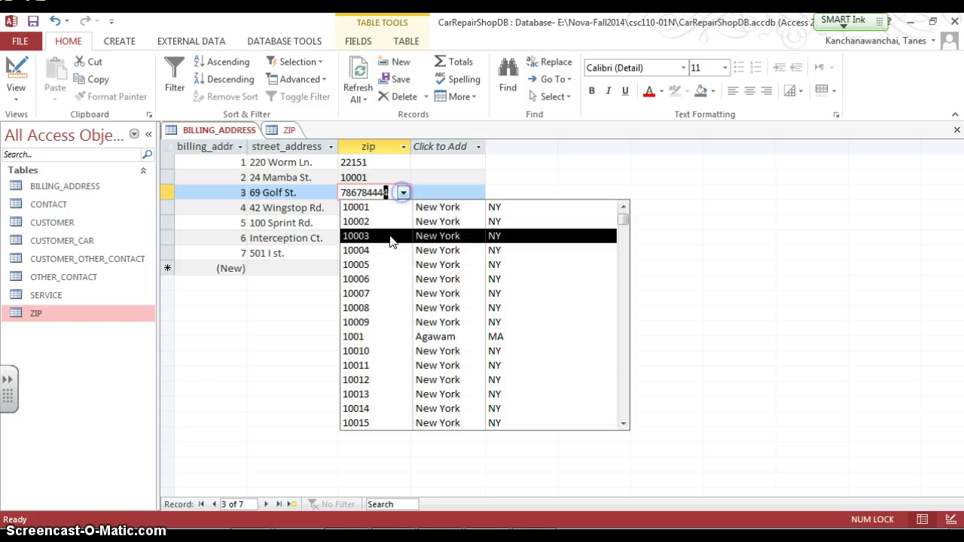
{"action": "left_click", "coordinate": [388, 226]}
Choose zip 10002 from the lookup list for the fourth and fifth records.
{"action": "left_click", "coordinate": [393, 208]}
{"action": "left_click", "coordinate": [403, 208]}
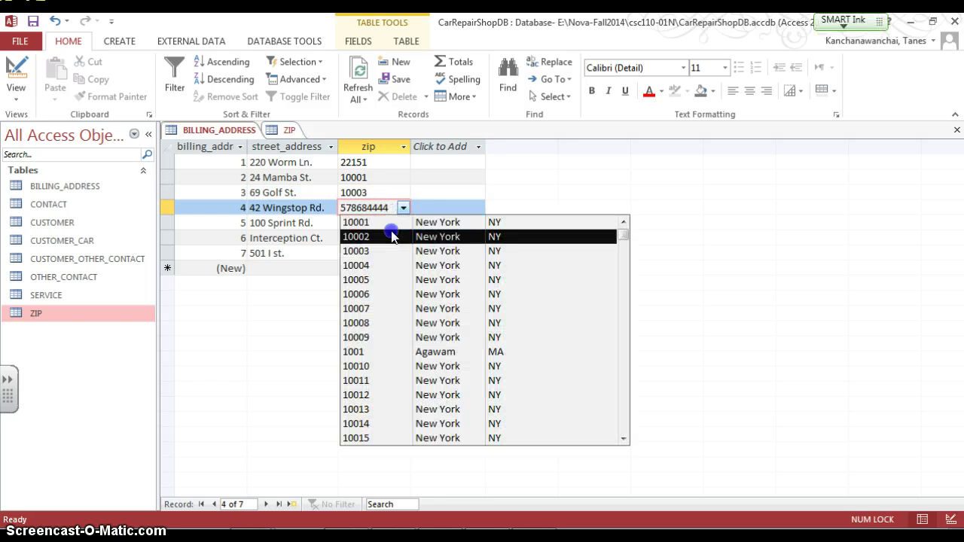
{"action": "left_click", "coordinate": [392, 230]}
{"action": "left_click", "coordinate": [403, 223]}
{"action": "left_click", "coordinate": [404, 223]}
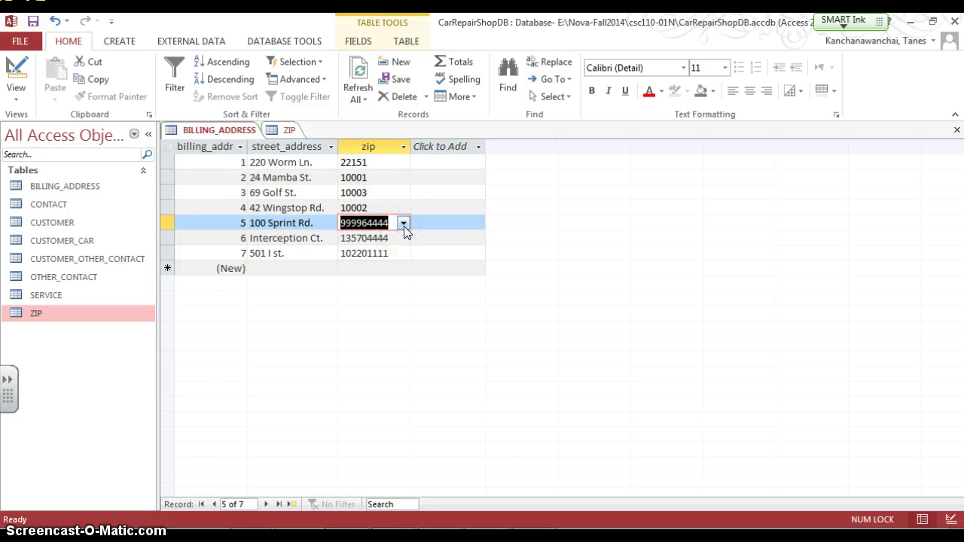
{"action": "left_click", "coordinate": [404, 225]}
{"action": "left_click", "coordinate": [391, 252]}
Choose zip 10005 for the sixth record and 10003 for the seventh from the lookup list.
{"action": "left_click", "coordinate": [397, 240]}
{"action": "left_click", "coordinate": [403, 238]}
{"action": "left_click", "coordinate": [403, 238]}
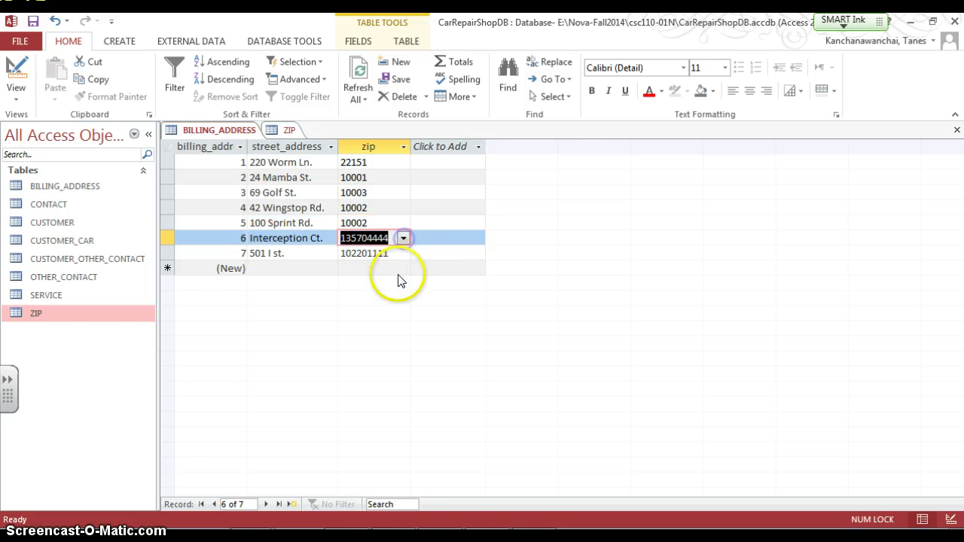
{"action": "left_click", "coordinate": [404, 239]}
{"action": "left_click", "coordinate": [388, 310]}
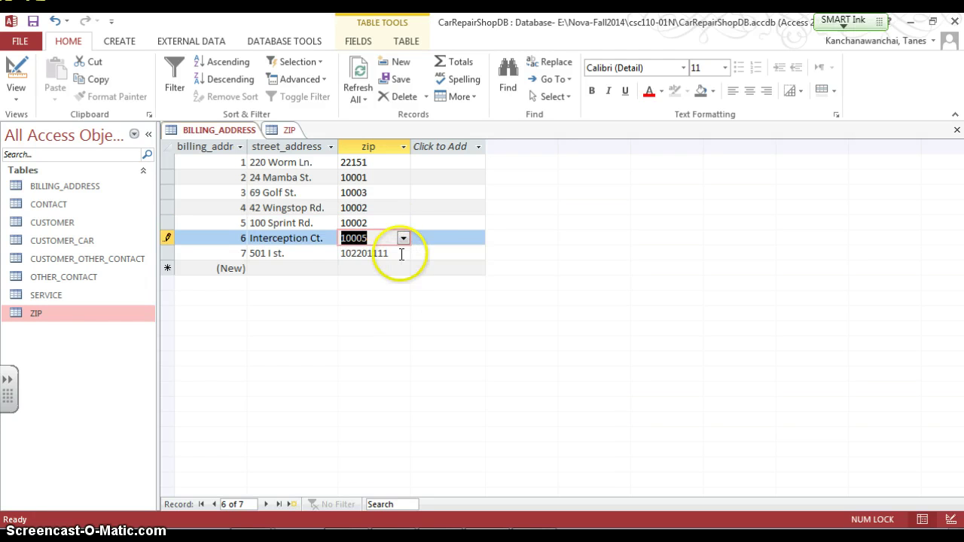
{"action": "left_click", "coordinate": [398, 254]}
{"action": "left_click", "coordinate": [403, 253]}
{"action": "left_click", "coordinate": [392, 298]}
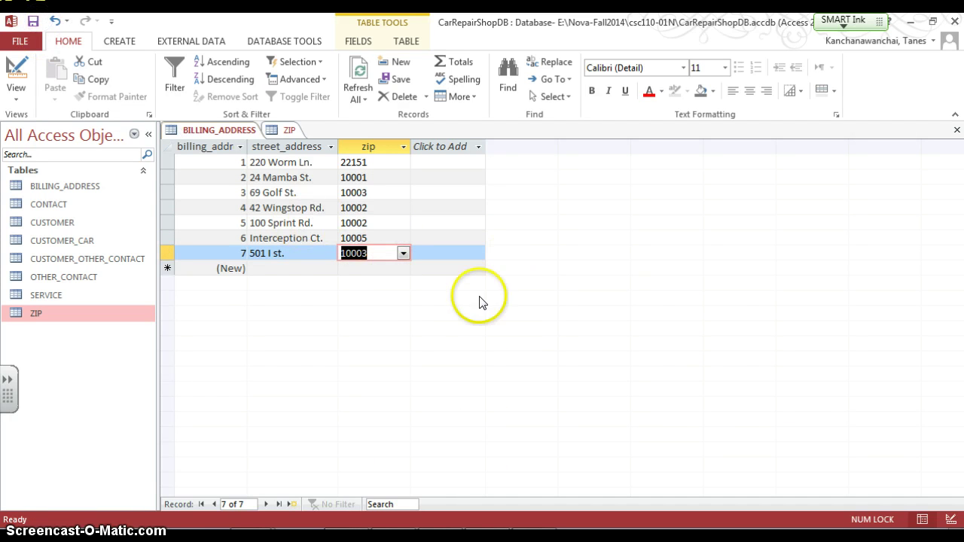
In the query behind the BILLING_ADDRESS zip lookup, reorder the displayed columns to state, primary_city and zip.
{"action": "left_click", "coordinate": [16, 72]}
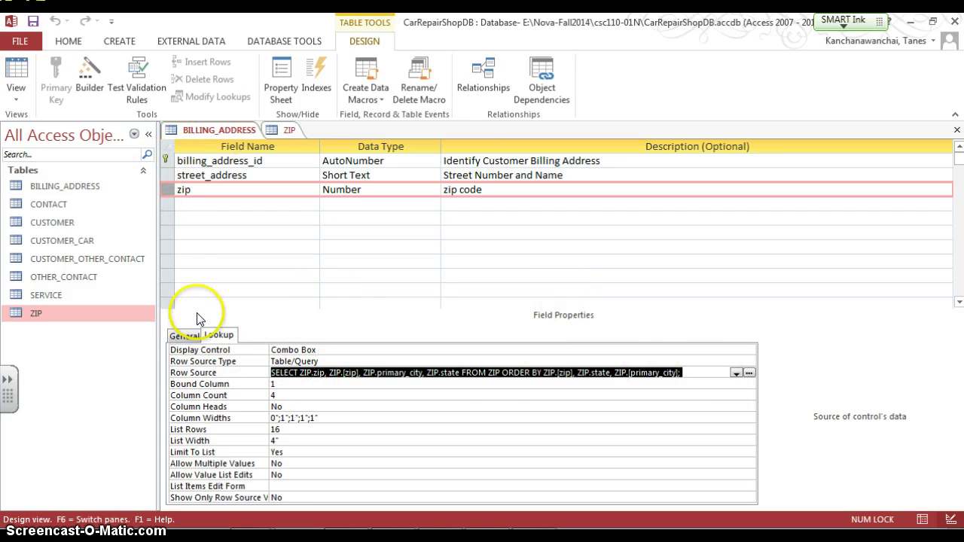
{"action": "left_click", "coordinate": [749, 373]}
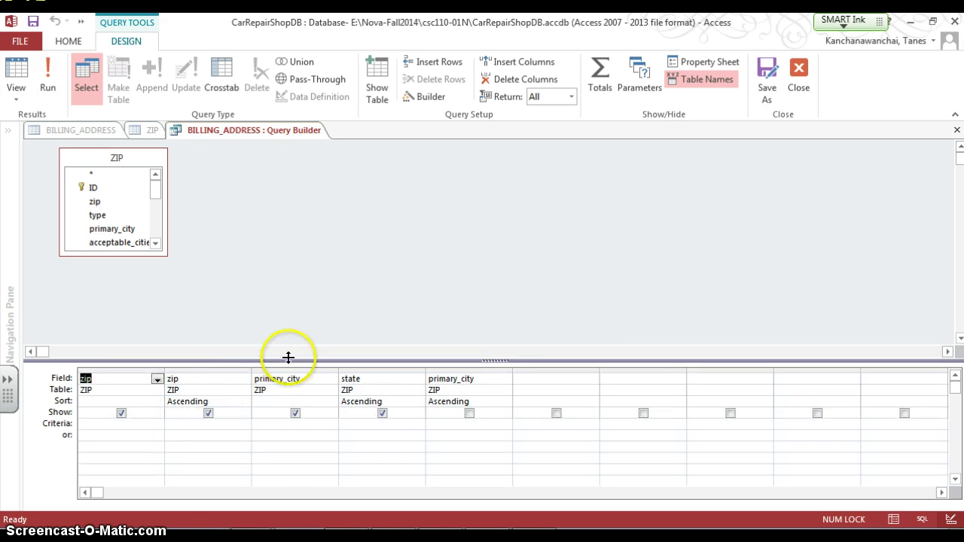
{"action": "left_click", "coordinate": [234, 368]}
{"action": "left_click_drag", "start_coordinate": [273, 351], "coordinate": [344, 380]}
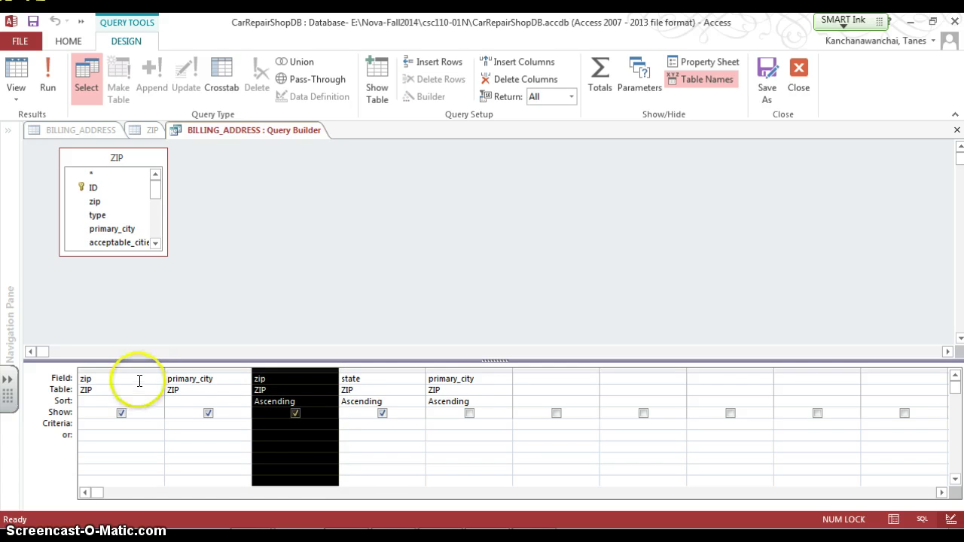
{"action": "left_click", "coordinate": [369, 373]}
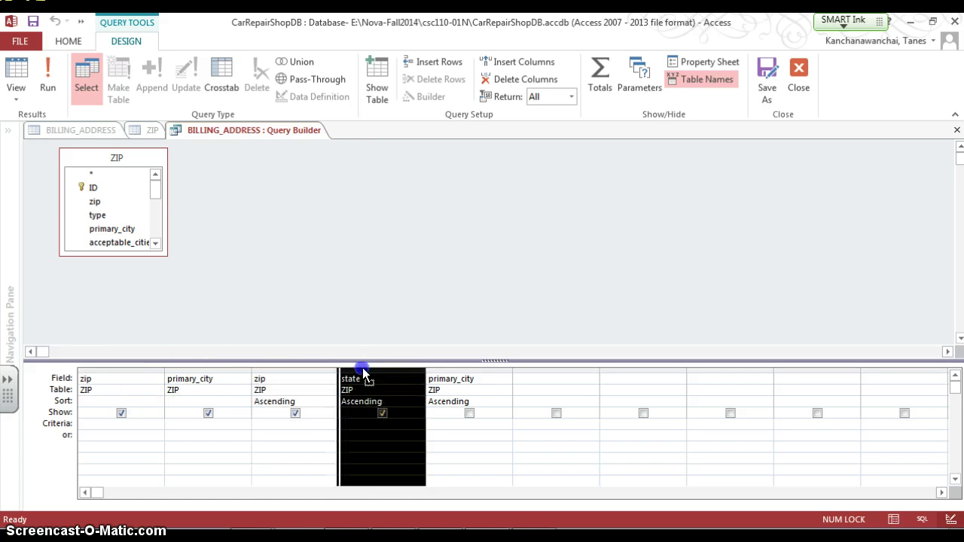
{"action": "left_click_drag", "start_coordinate": [362, 368], "coordinate": [206, 370]}
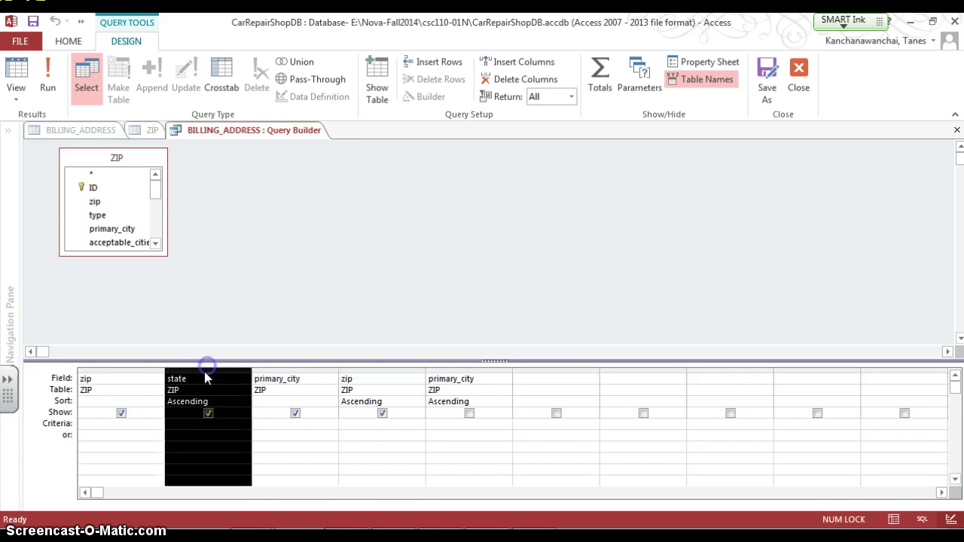
Run the lookup query to examine its column order and return to its design.
{"action": "left_click", "coordinate": [45, 79]}
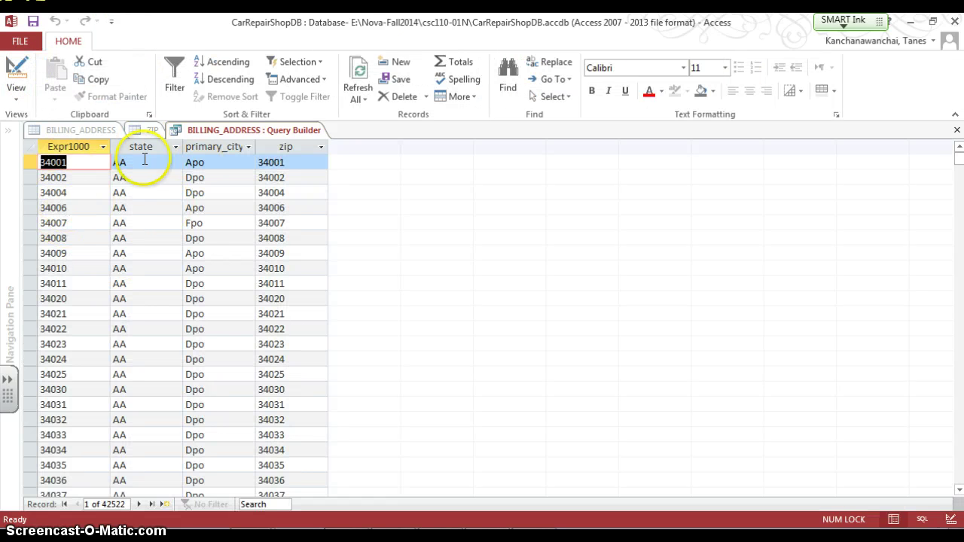
{"action": "left_click", "coordinate": [63, 145]}
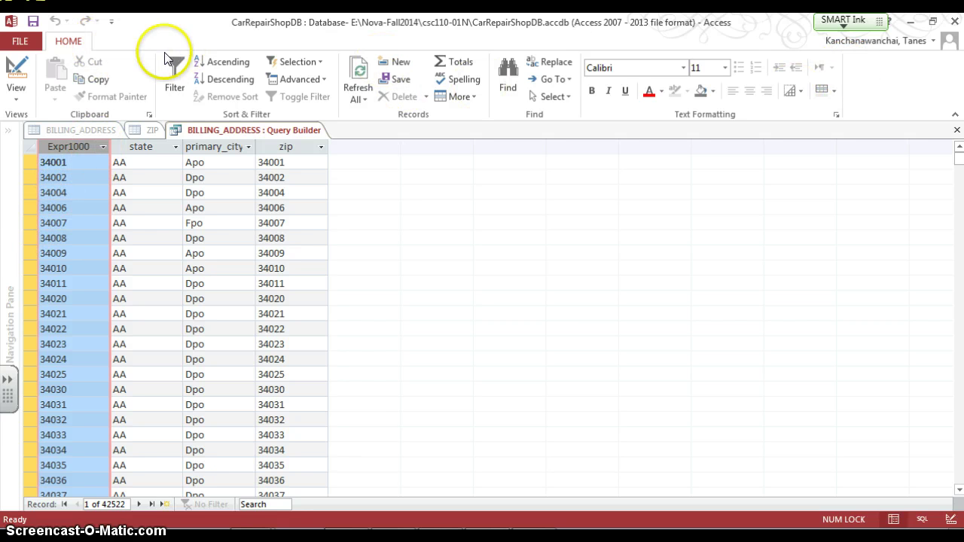
{"action": "left_click", "coordinate": [16, 68]}
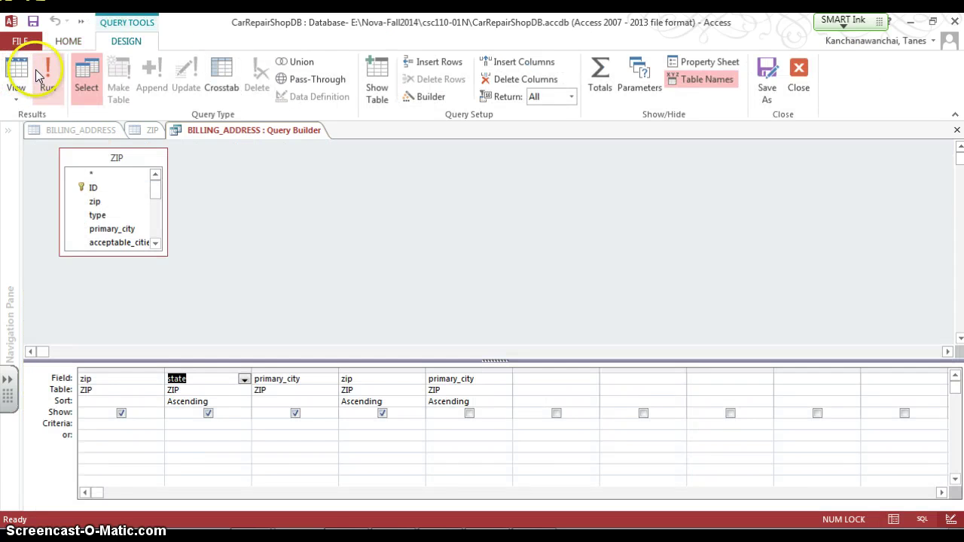
Close the query builder with the changed row source saved, save BILLING_ADDRESS and show its records.
{"action": "left_click", "coordinate": [799, 75]}
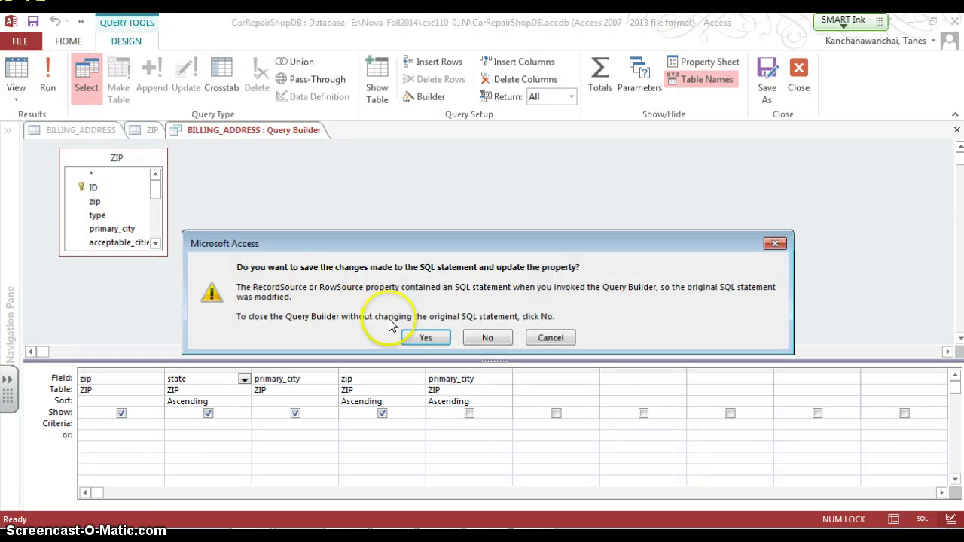
{"action": "left_click", "coordinate": [421, 338]}
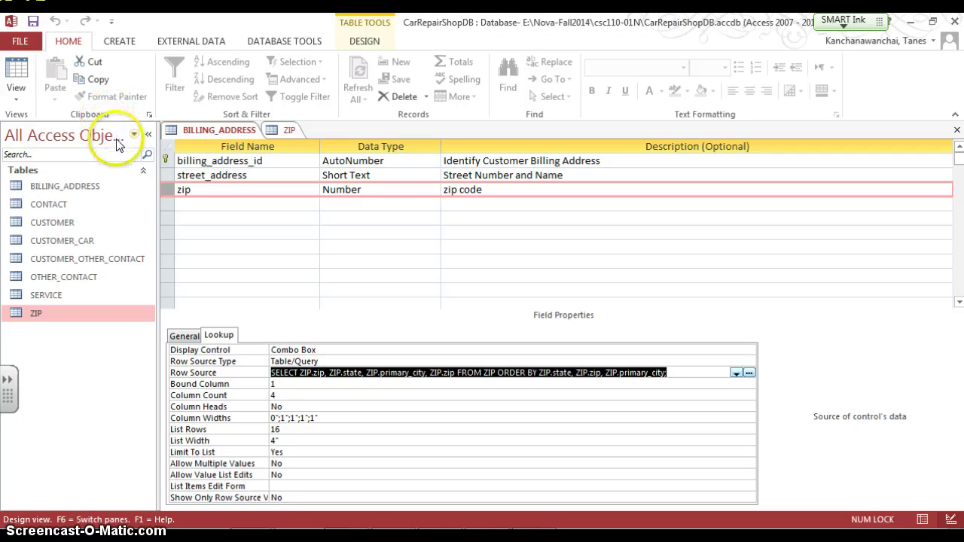
{"action": "left_click", "coordinate": [10, 66]}
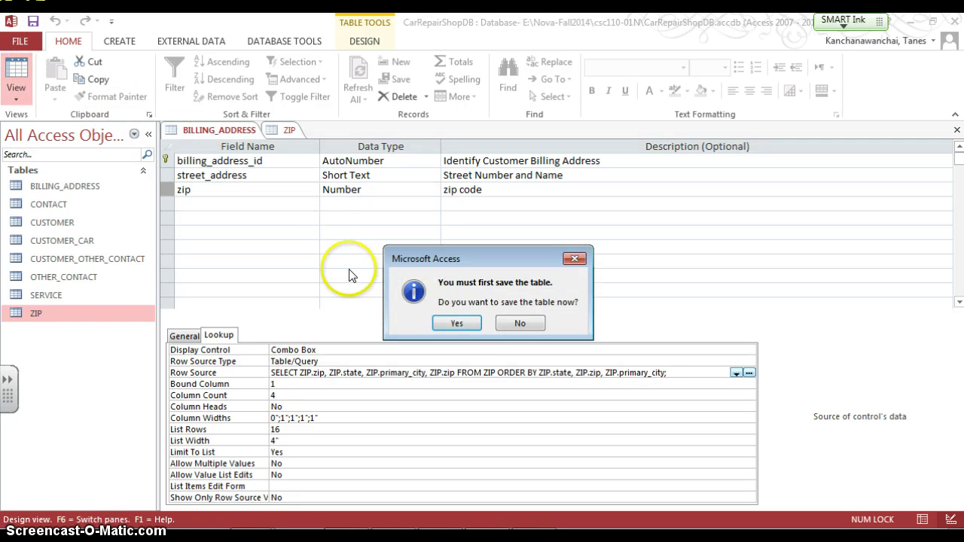
{"action": "left_click", "coordinate": [454, 324]}
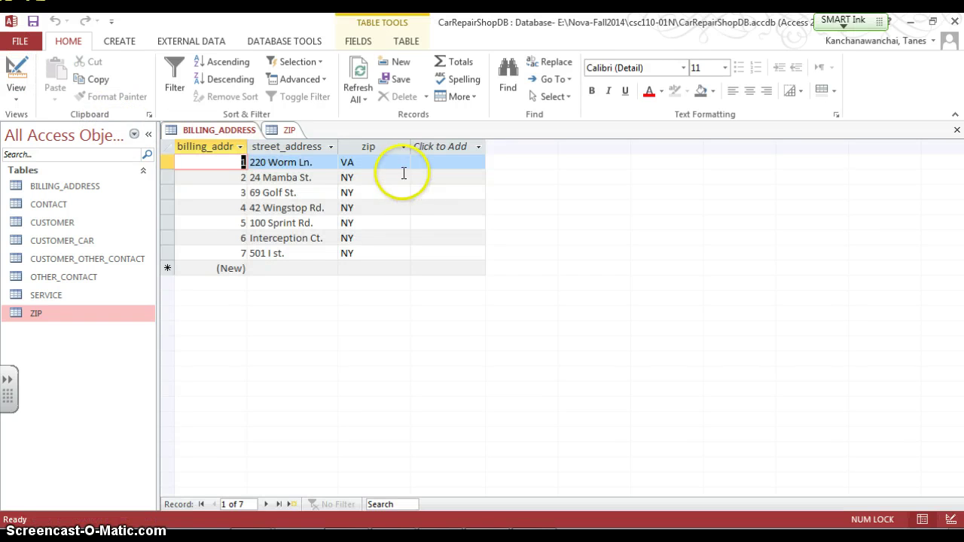
Check the first record's lookup list and rename the zip column to state.
{"action": "left_click", "coordinate": [402, 162]}
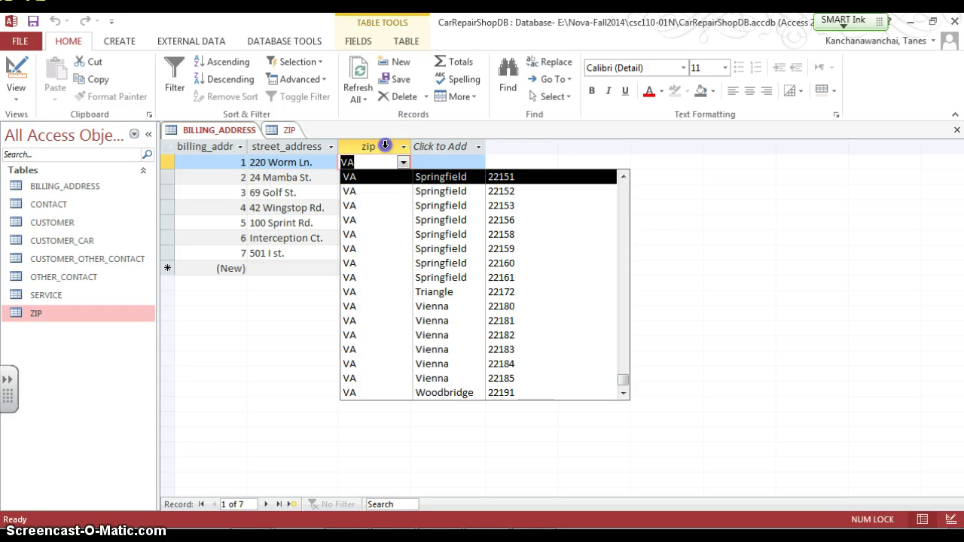
{"action": "left_click", "coordinate": [385, 145]}
{"action": "left_click", "coordinate": [385, 147]}
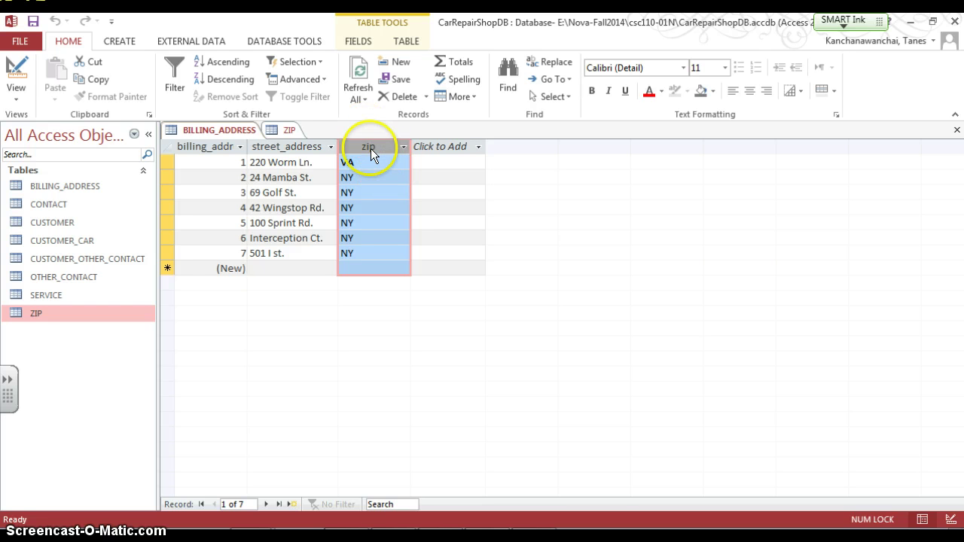
{"action": "double_click", "coordinate": [372, 145]}
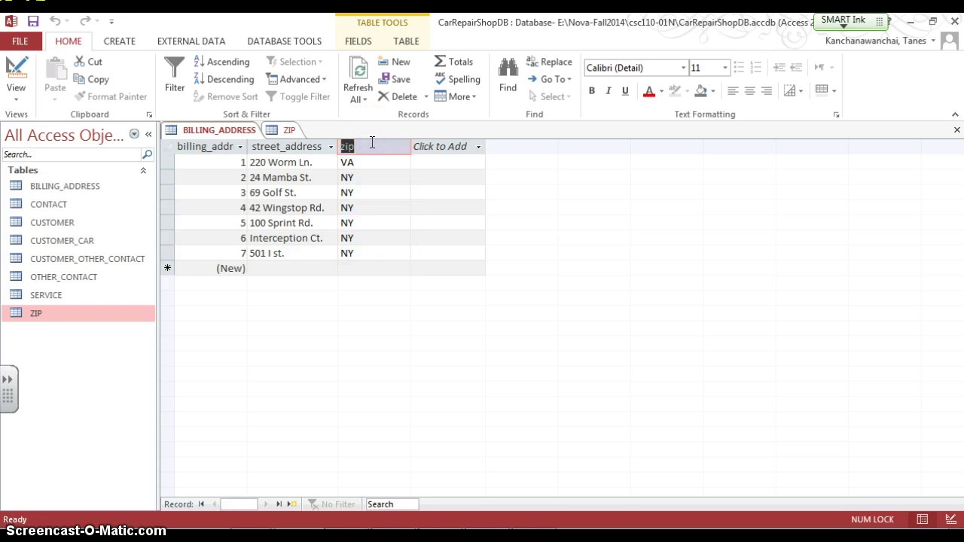
{"action": "type", "text": "state"}
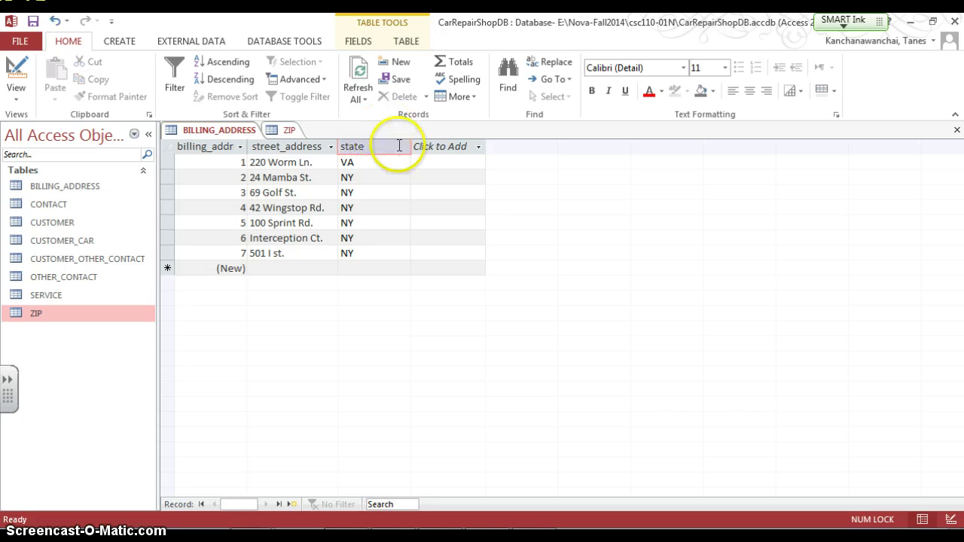
Check the first record's choices under the state column and rename that column back to zip.
{"action": "left_click", "coordinate": [397, 161]}
{"action": "key", "text": "Down"}
{"action": "left_click", "coordinate": [403, 162]}
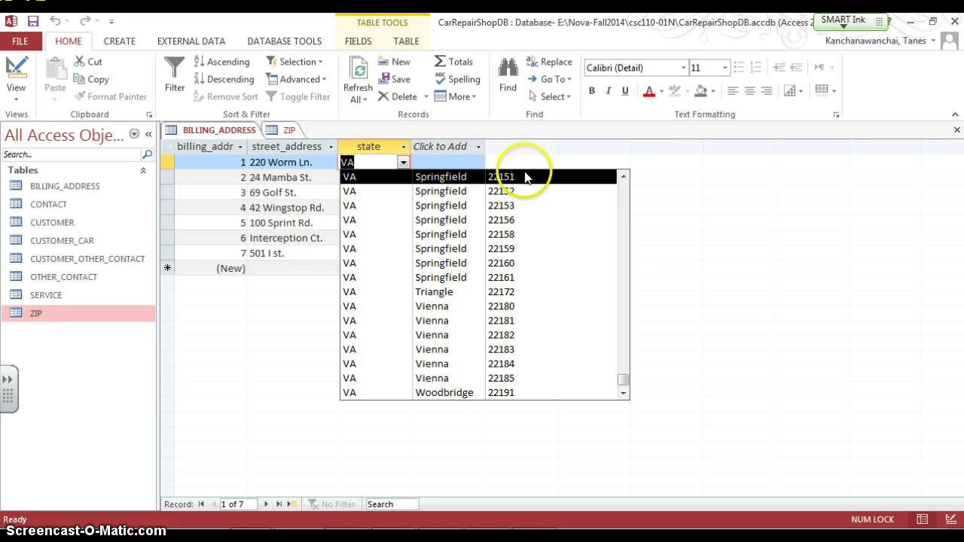
{"action": "left_click", "coordinate": [364, 146]}
{"action": "double_click", "coordinate": [365, 146]}
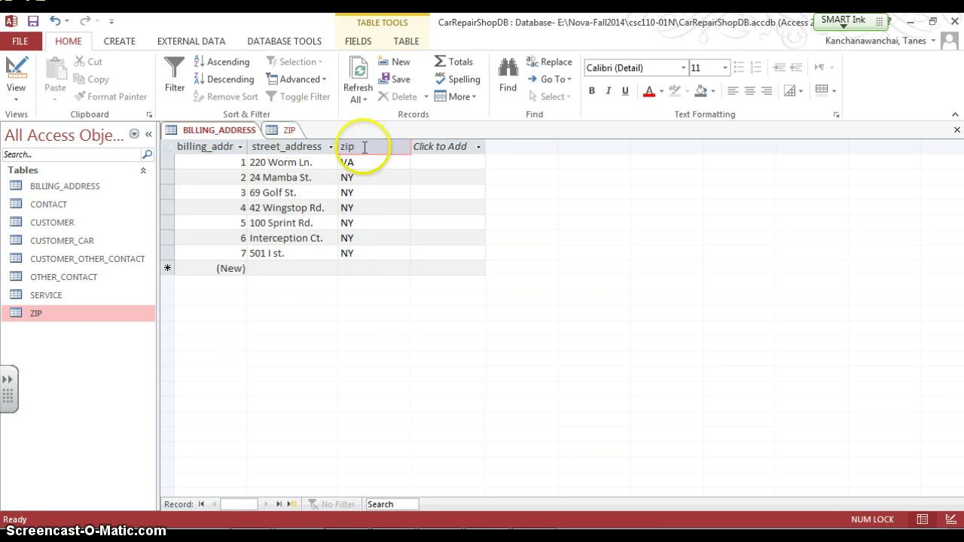
{"action": "left_click", "coordinate": [406, 181]}
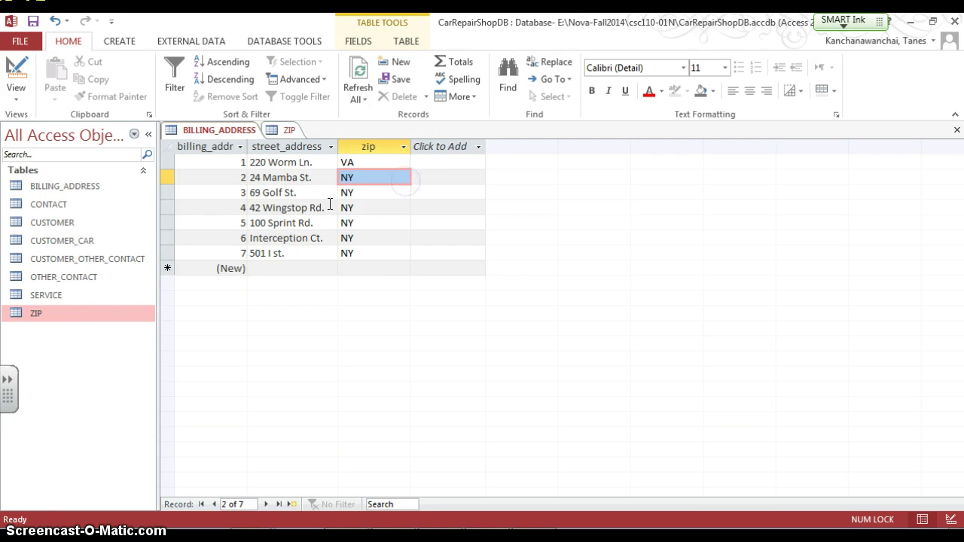
Examine the state, city and zip columns in the first record's lookup list.
{"action": "left_click", "coordinate": [66, 315]}
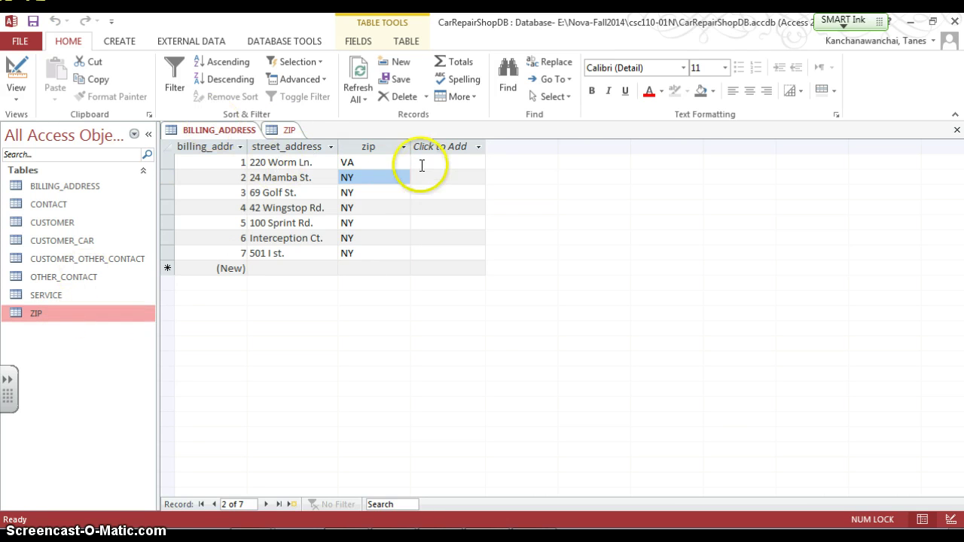
{"action": "left_click", "coordinate": [399, 165]}
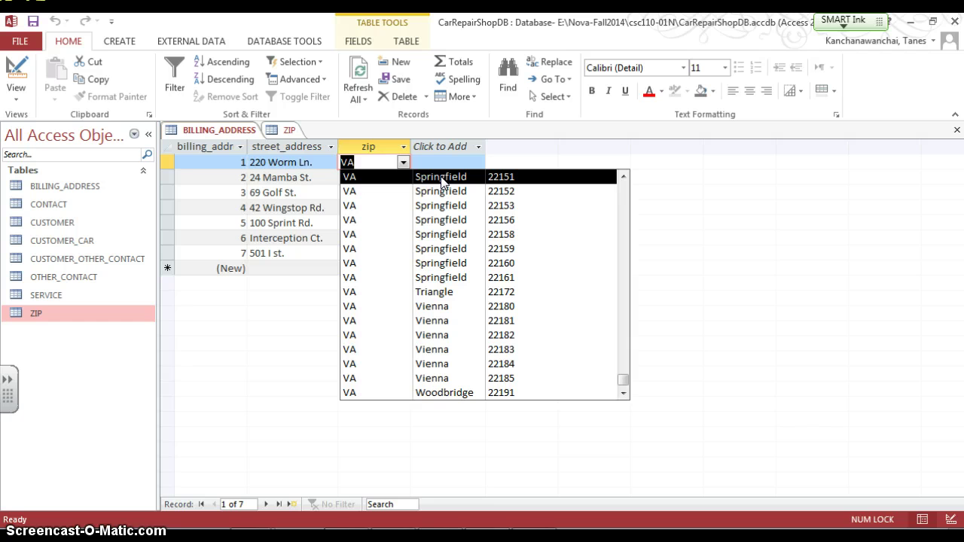
{"action": "left_click", "coordinate": [370, 145]}
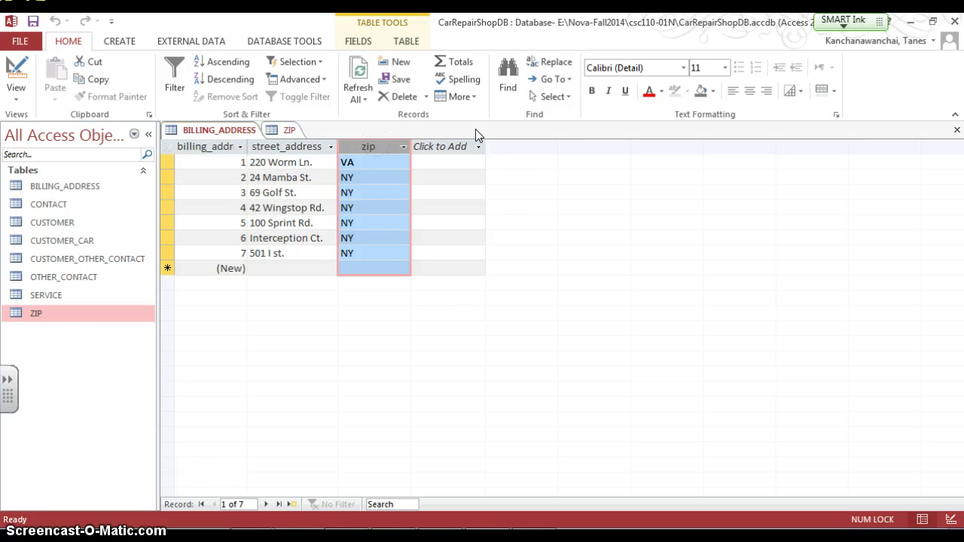
In the zip field's lookup query, move the sorted zip column ahead of state and primary_city.
{"action": "left_click", "coordinate": [17, 69]}
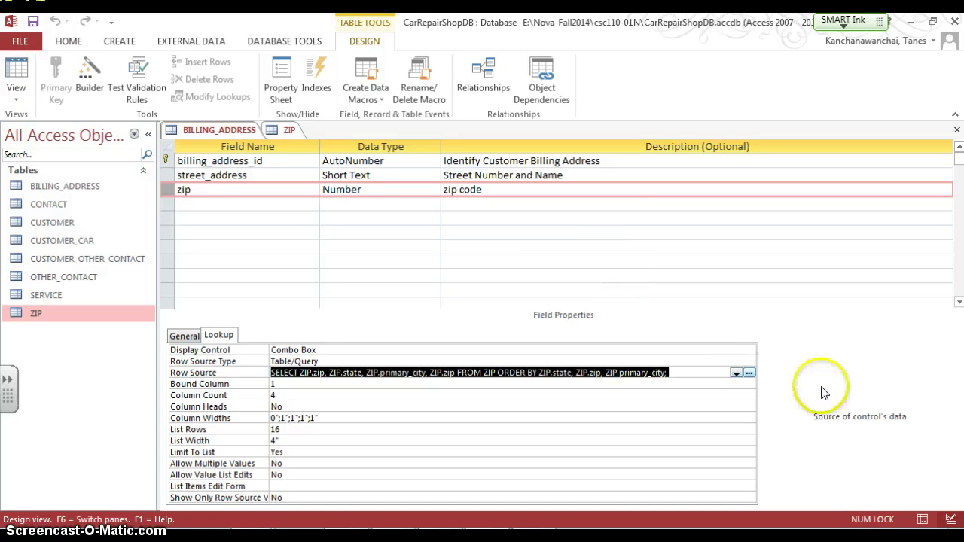
{"action": "left_click", "coordinate": [748, 373]}
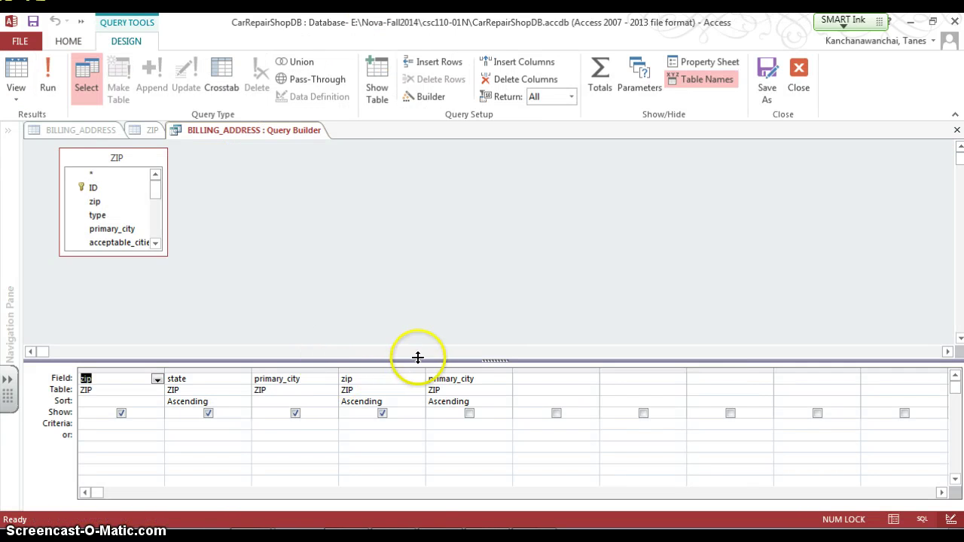
{"action": "left_click", "coordinate": [383, 361]}
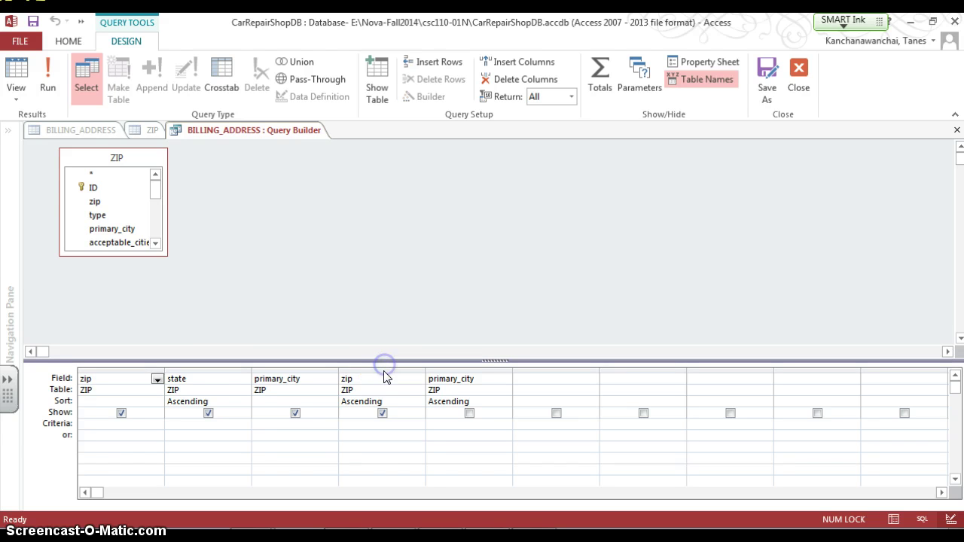
{"action": "left_click", "coordinate": [384, 371]}
{"action": "left_click_drag", "start_coordinate": [383, 370], "coordinate": [200, 385]}
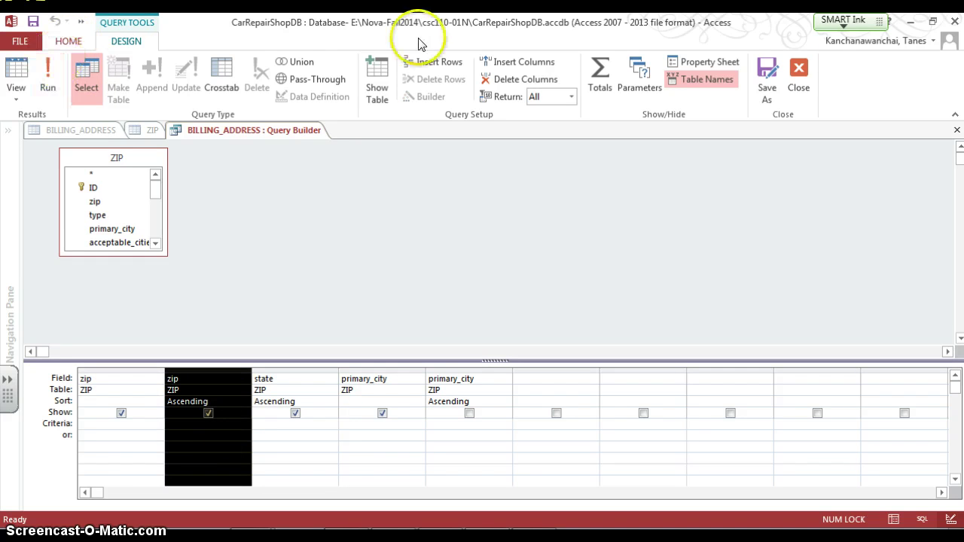
Update the row source with the zip-first column order, save the table and return to its records.
{"action": "left_click", "coordinate": [799, 72]}
{"action": "left_click", "coordinate": [424, 339]}
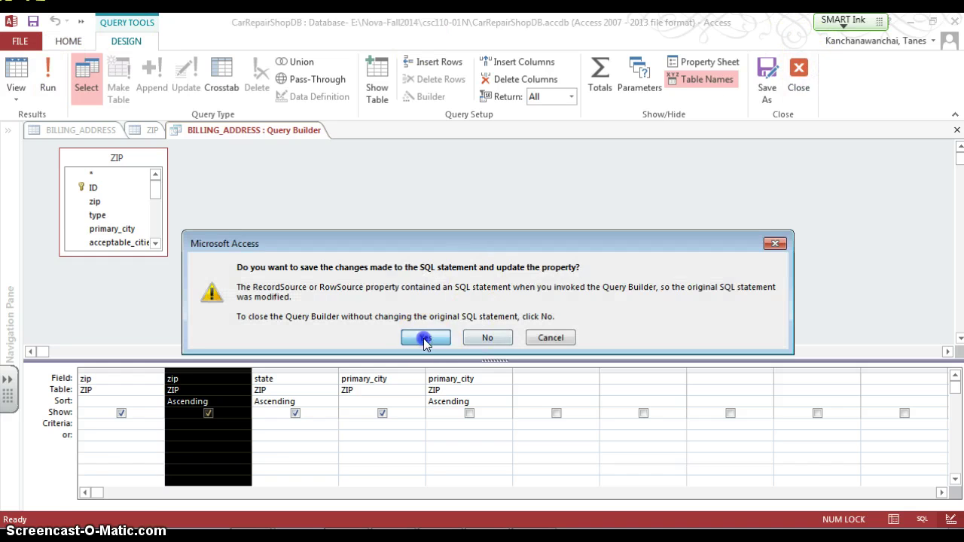
{"action": "left_click", "coordinate": [15, 67]}
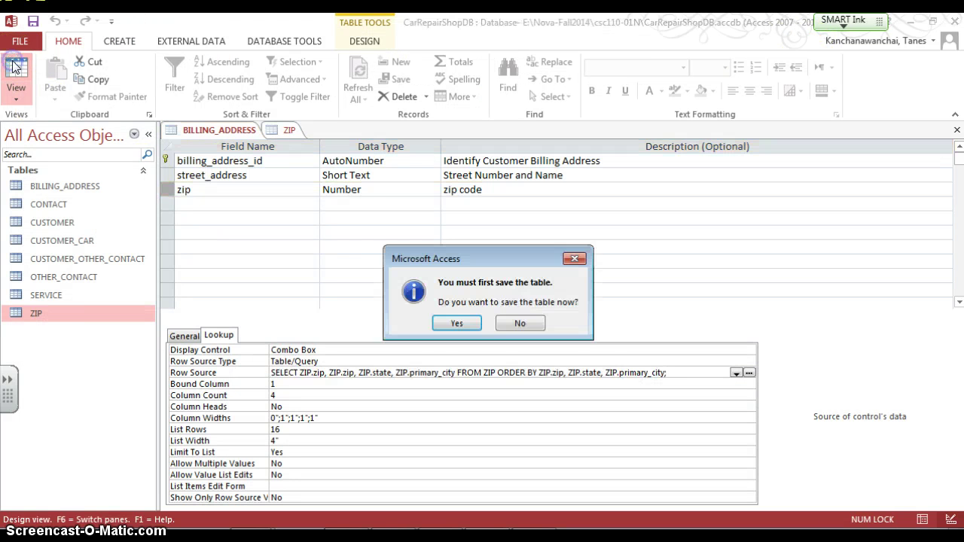
{"action": "left_click", "coordinate": [441, 322]}
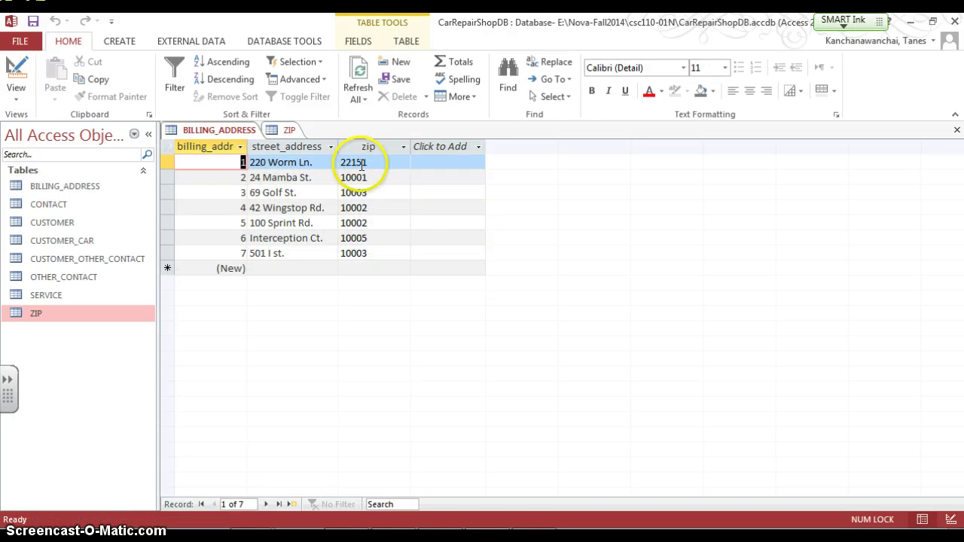
Open the CUSTOMER table and check the gender choices offered in the first record.
{"action": "double_click", "coordinate": [363, 164]}
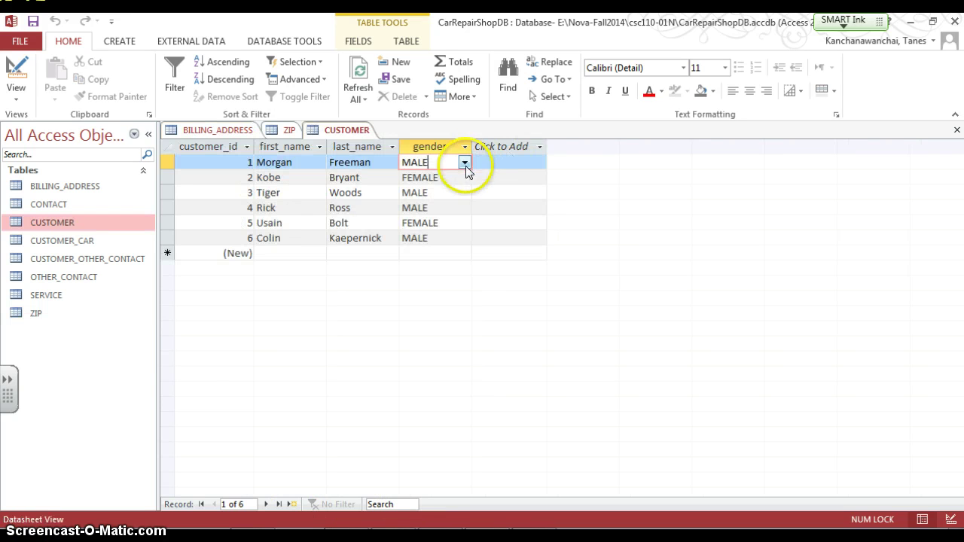
{"action": "left_click", "coordinate": [465, 164]}
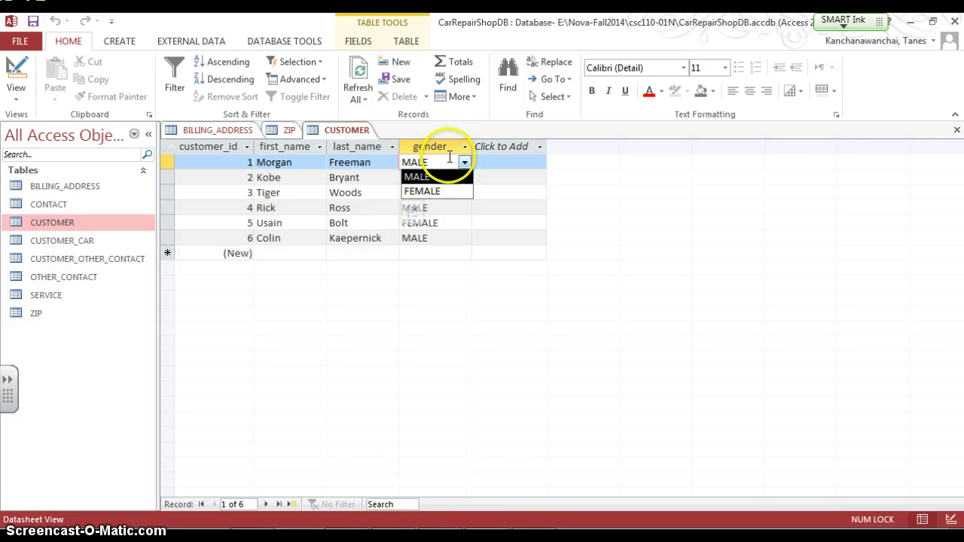
In the CUSTOMER table design, add "NOT APPLICABLE" to the gender field's lookup value list, save the table and return to its records.
{"action": "left_click", "coordinate": [17, 67]}
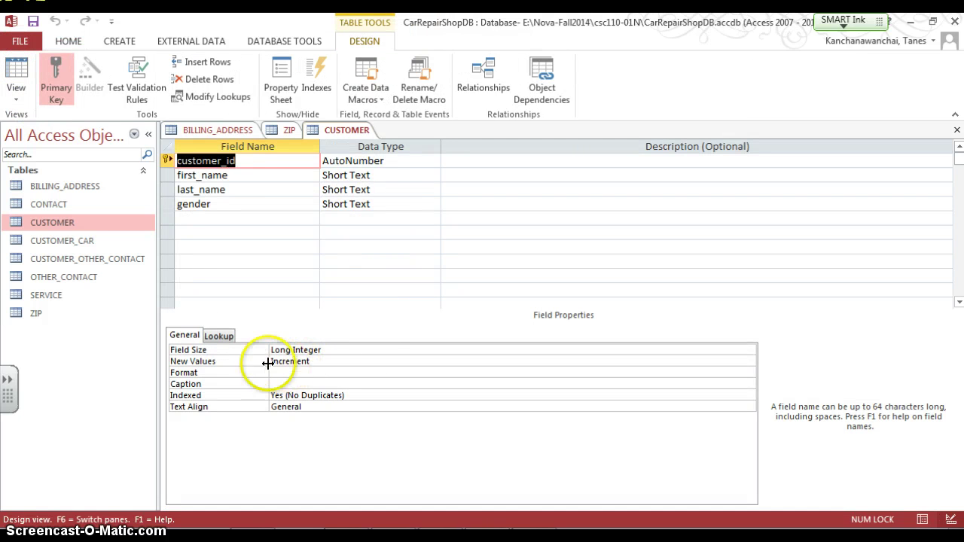
{"action": "left_click", "coordinate": [208, 335]}
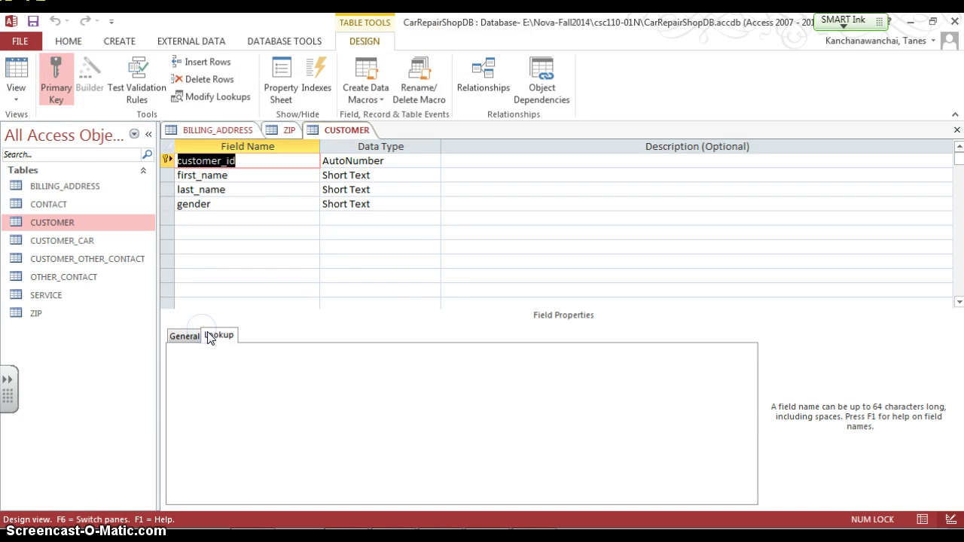
{"action": "left_click", "coordinate": [187, 338]}
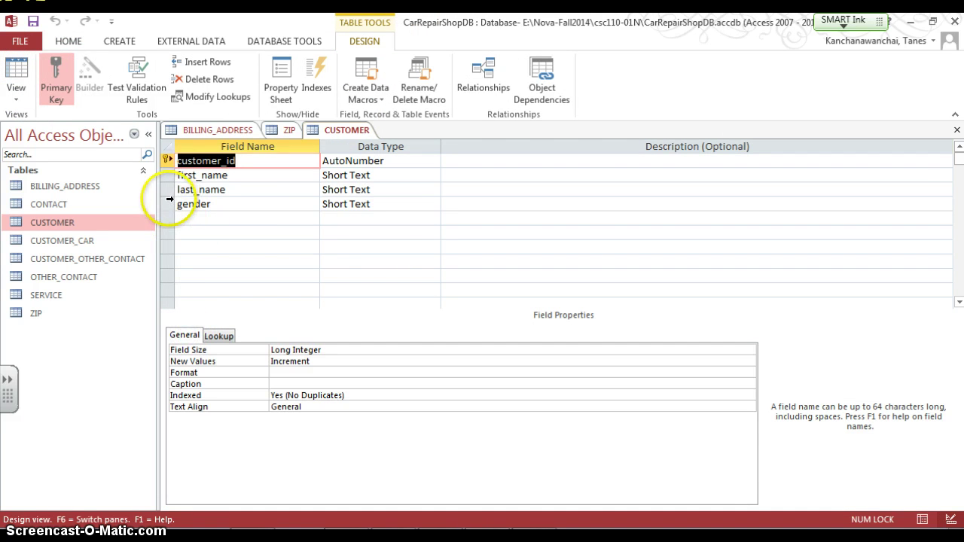
{"action": "left_click", "coordinate": [168, 202]}
{"action": "left_click", "coordinate": [208, 333]}
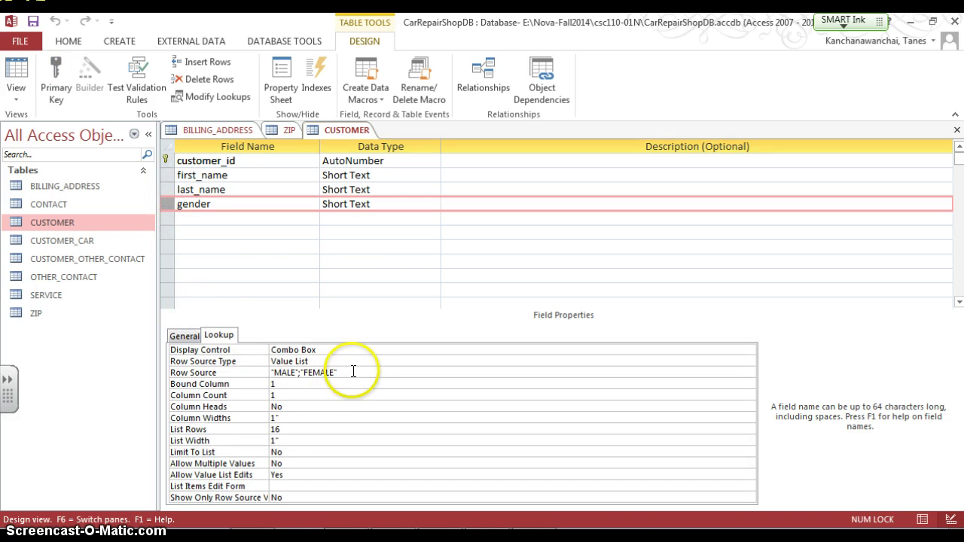
{"action": "left_click", "coordinate": [353, 372]}
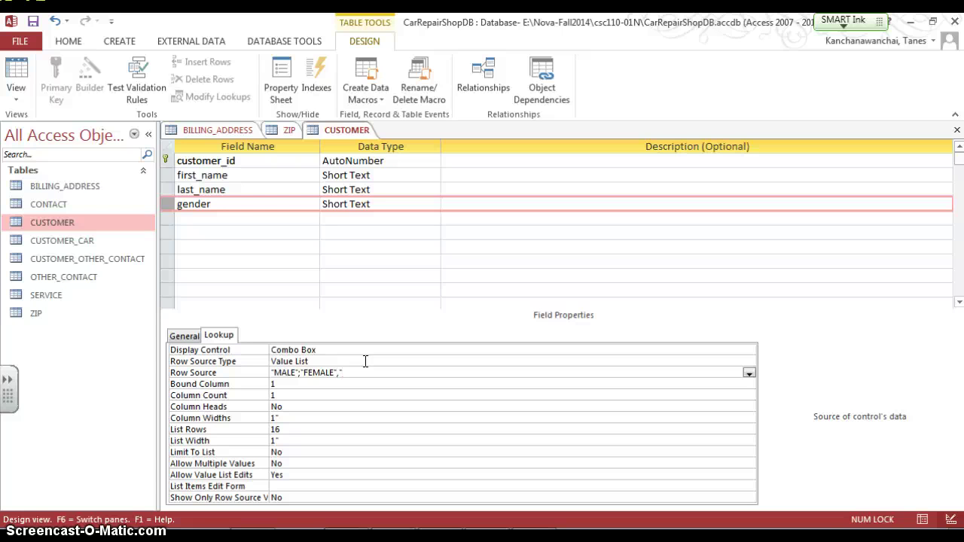
{"action": "key", "text": "Caps_Lock"}
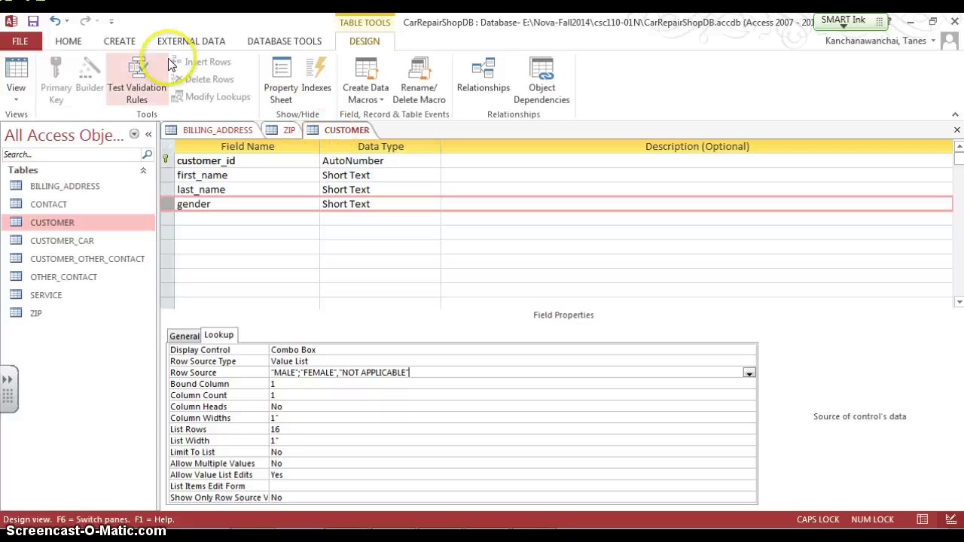
{"action": "left_click", "coordinate": [19, 72]}
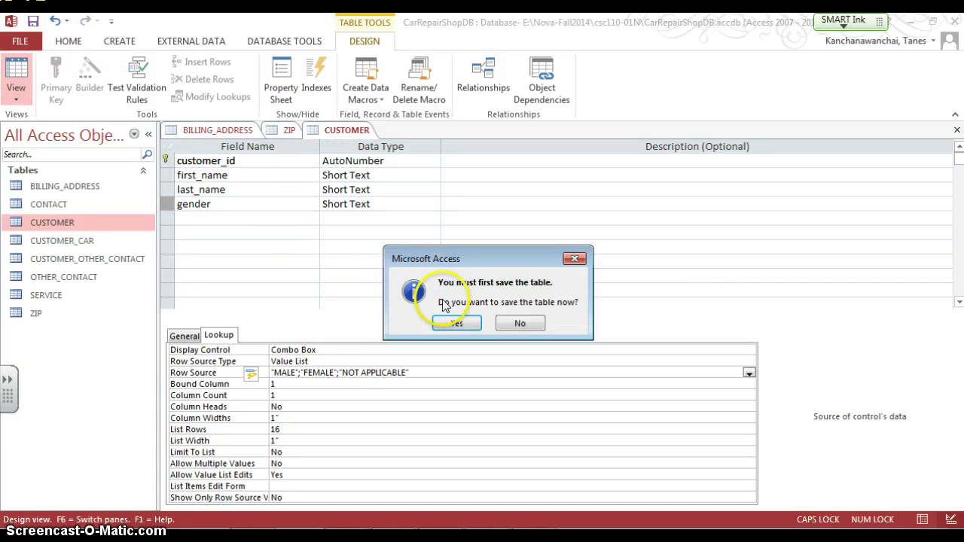
{"action": "left_click", "coordinate": [457, 324]}
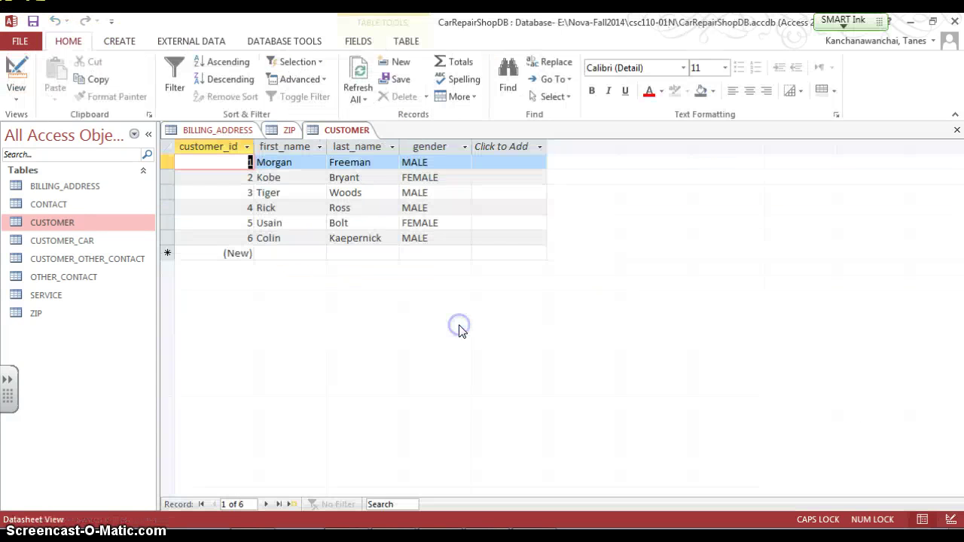
Check the sixth record's gender choices and widen the gender column to fit NOT APPLICABLE.
{"action": "left_click", "coordinate": [460, 238]}
{"action": "left_click", "coordinate": [464, 238]}
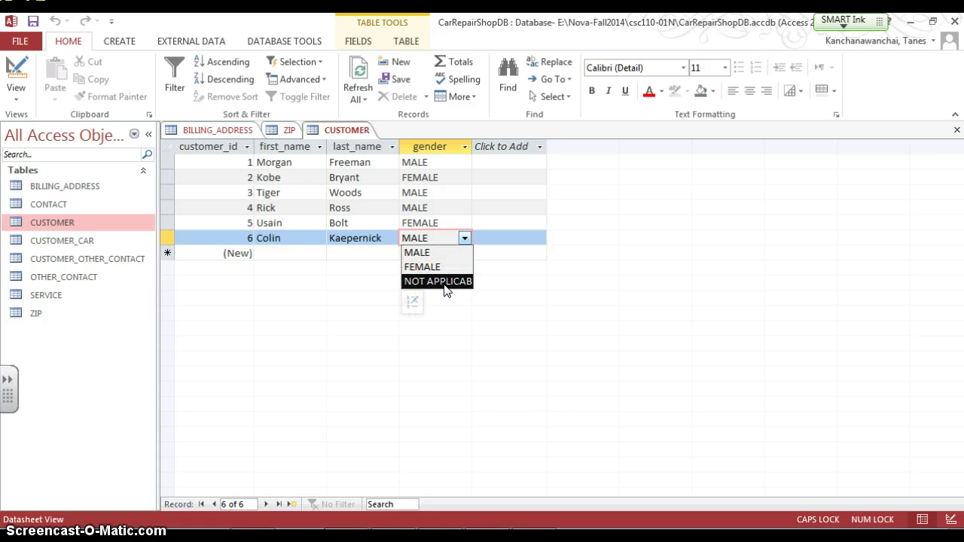
{"action": "left_click_drag", "start_coordinate": [473, 146], "coordinate": [498, 146]}
{"action": "left_click", "coordinate": [503, 146]}
Start a new CUSTOMER record and enter the customer's first name and last name.
{"action": "left_click", "coordinate": [309, 251]}
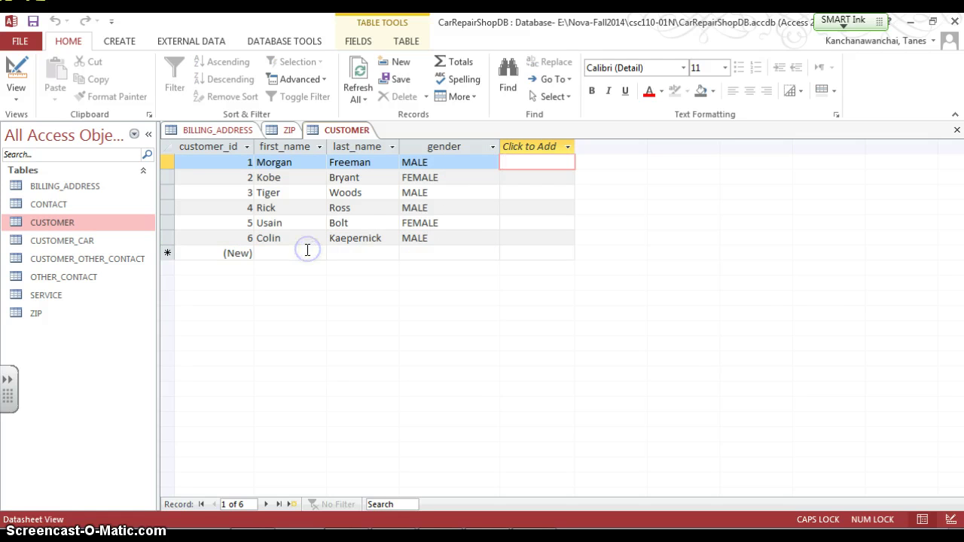
{"action": "left_click", "coordinate": [307, 251]}
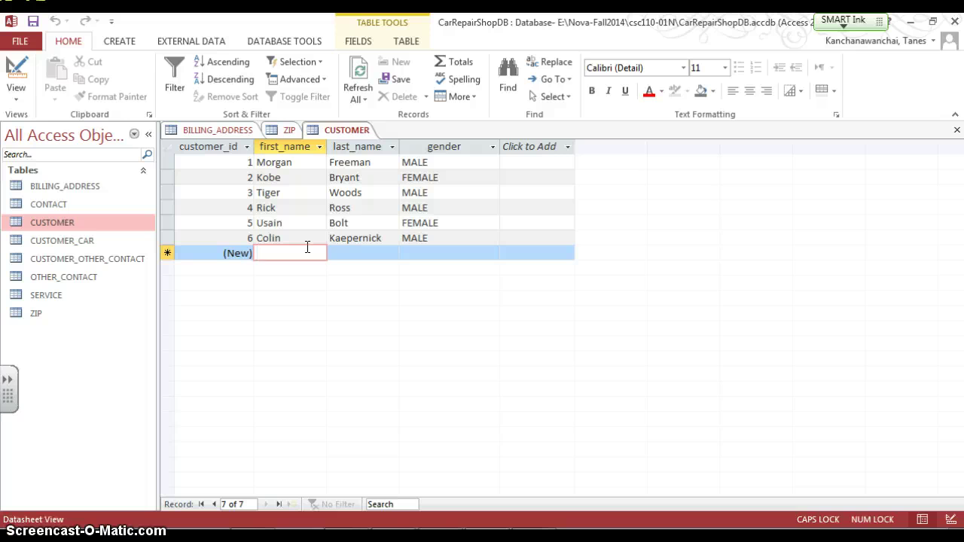
{"action": "left_click", "coordinate": [481, 250]}
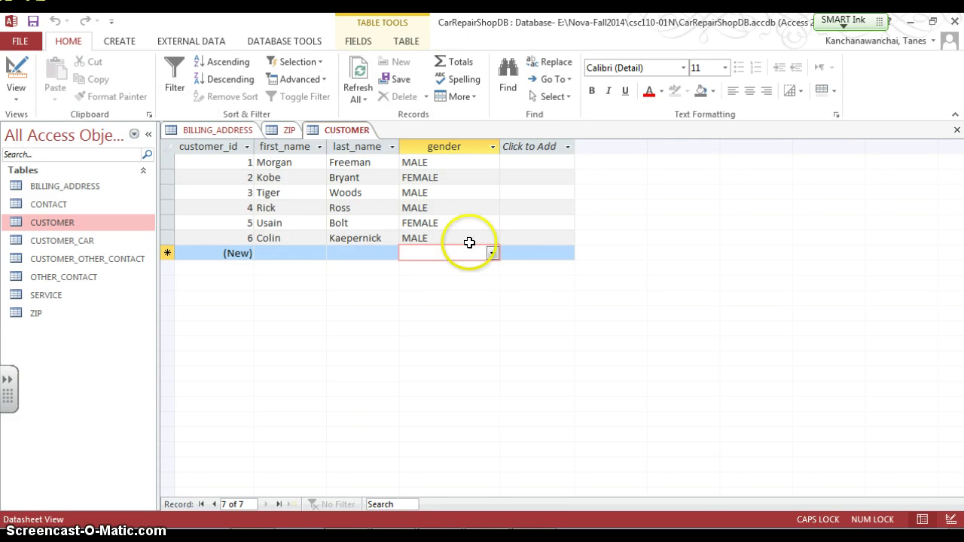
{"action": "left_click", "coordinate": [278, 248]}
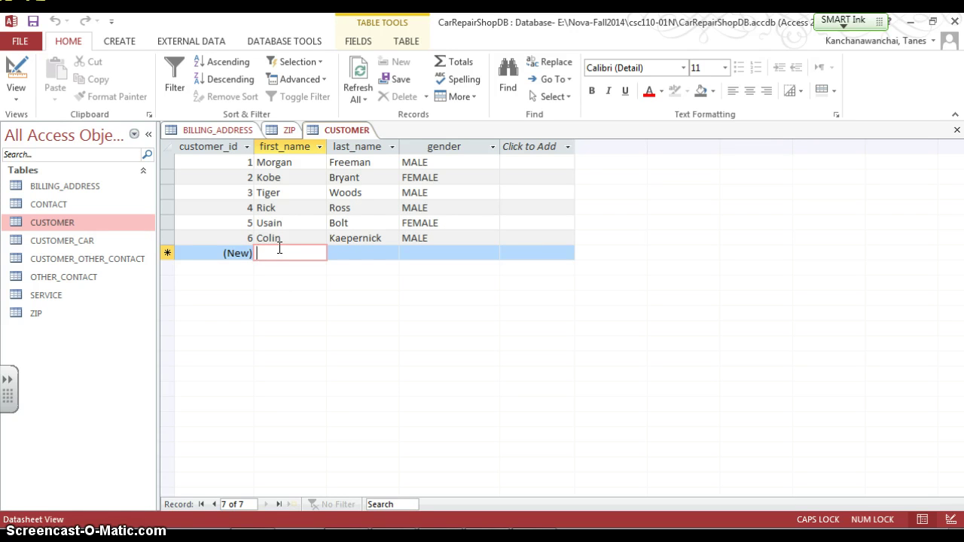
{"action": "type", "text": "T"}
{"action": "key", "text": "Caps_Lock"}
{"action": "type", "text": "iffany"}
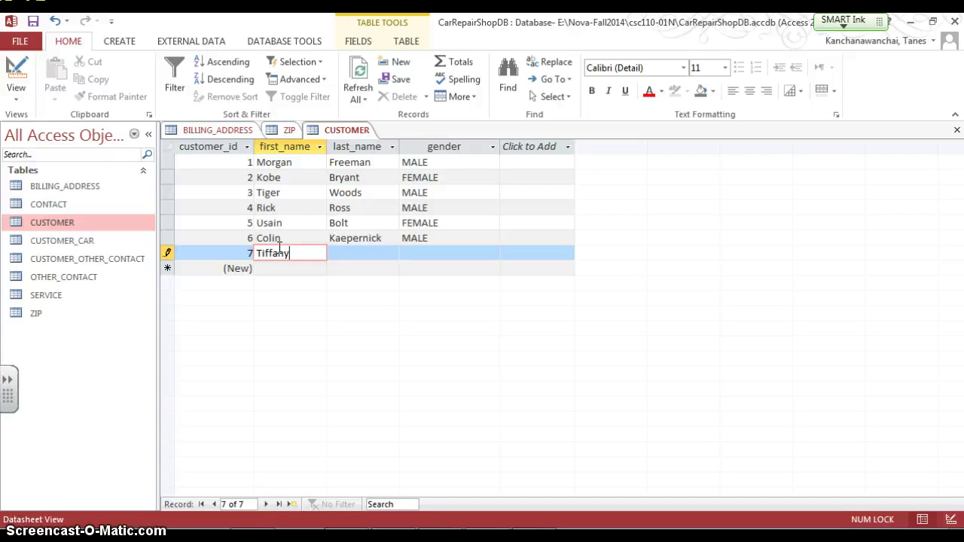
{"action": "key", "text": "Tab"}
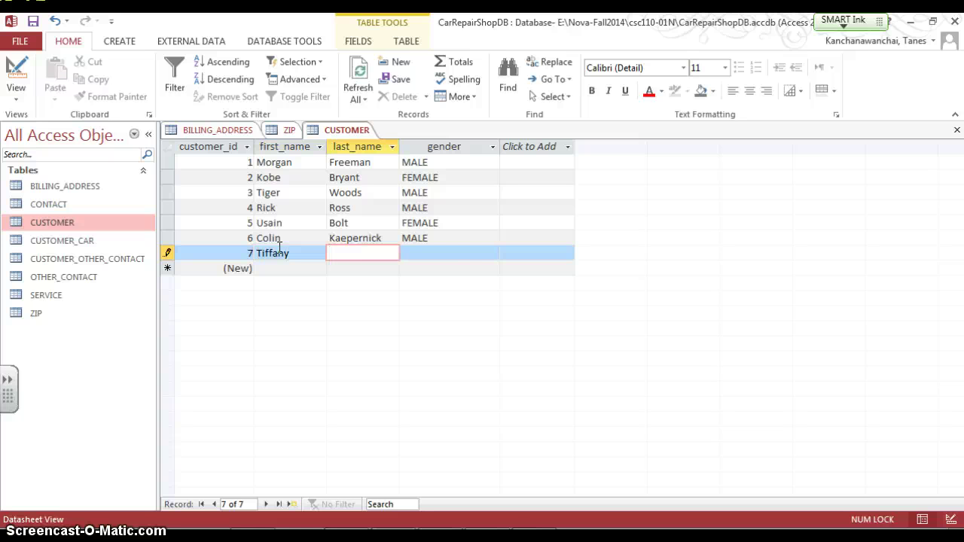
{"action": "type", "text": "tiff"}
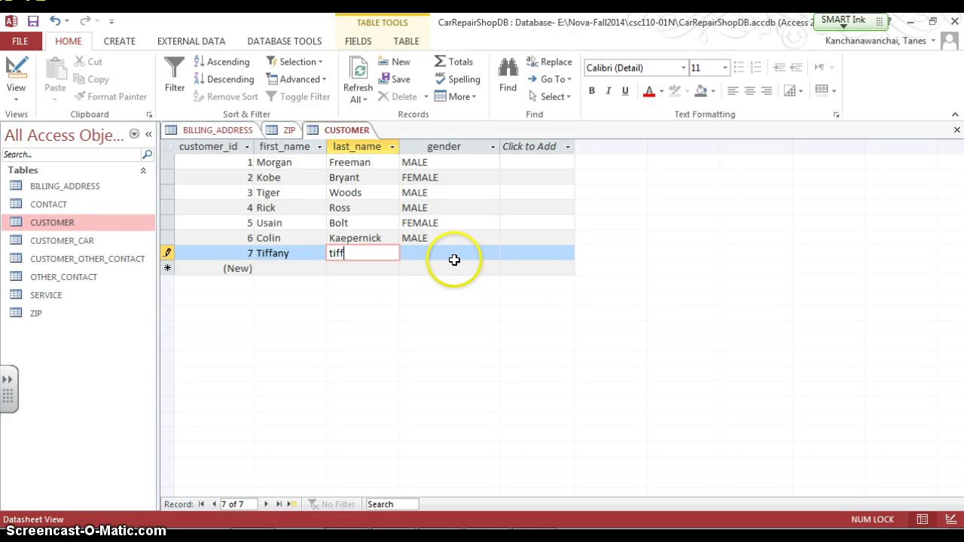
{"action": "key", "text": "BackSpace"}
{"action": "key", "text": "BackSpace"}
{"action": "key", "text": "BackSpace"}
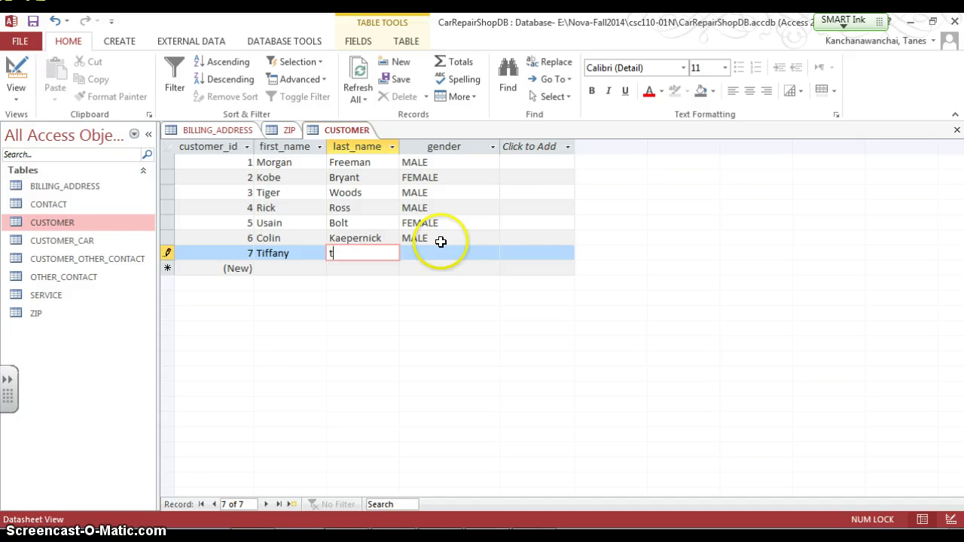
{"action": "type", "text": "Terra"}
Set the new customer's gender to NOT APPLICABLE and save the record.
{"action": "left_click", "coordinate": [442, 241]}
{"action": "left_click", "coordinate": [497, 254]}
{"action": "left_click", "coordinate": [498, 254]}
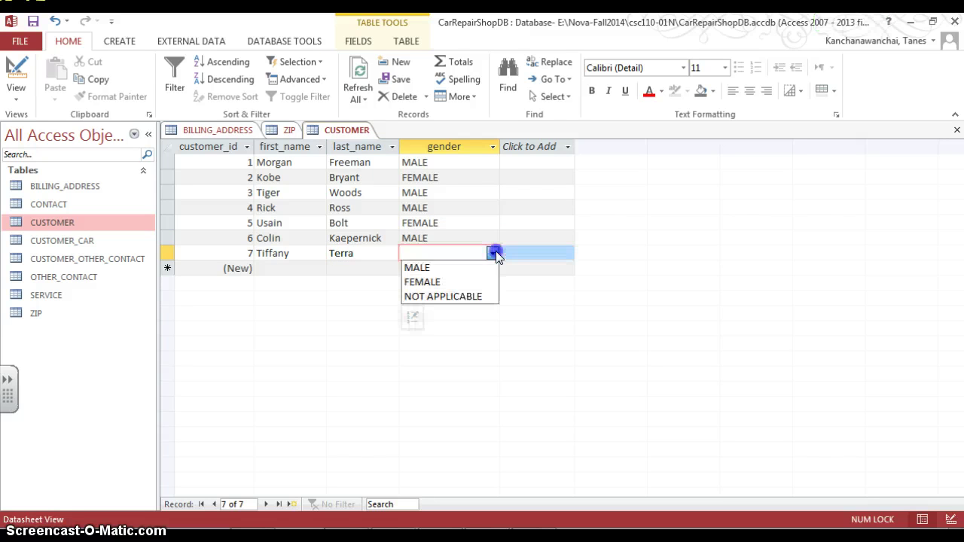
{"action": "left_click", "coordinate": [477, 299]}
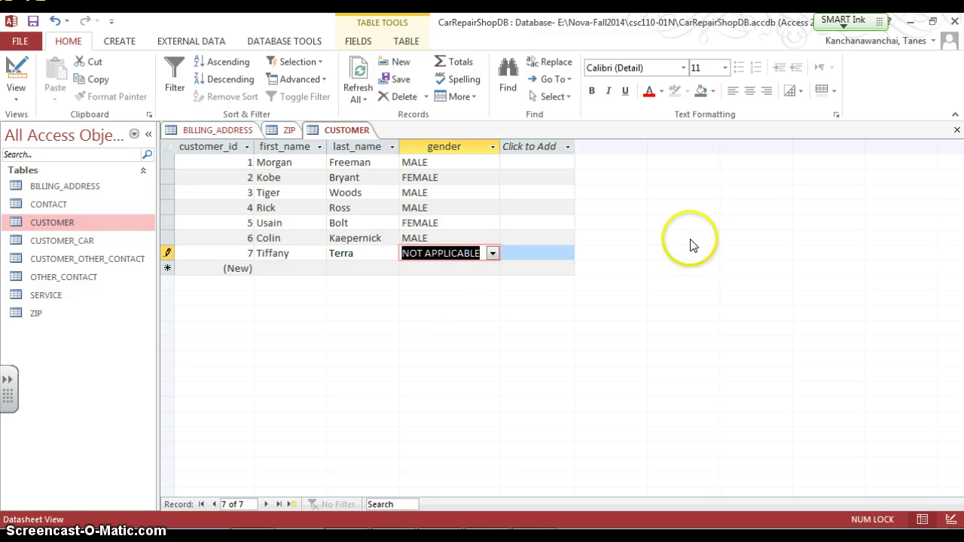
{"action": "left_click", "coordinate": [33, 22]}
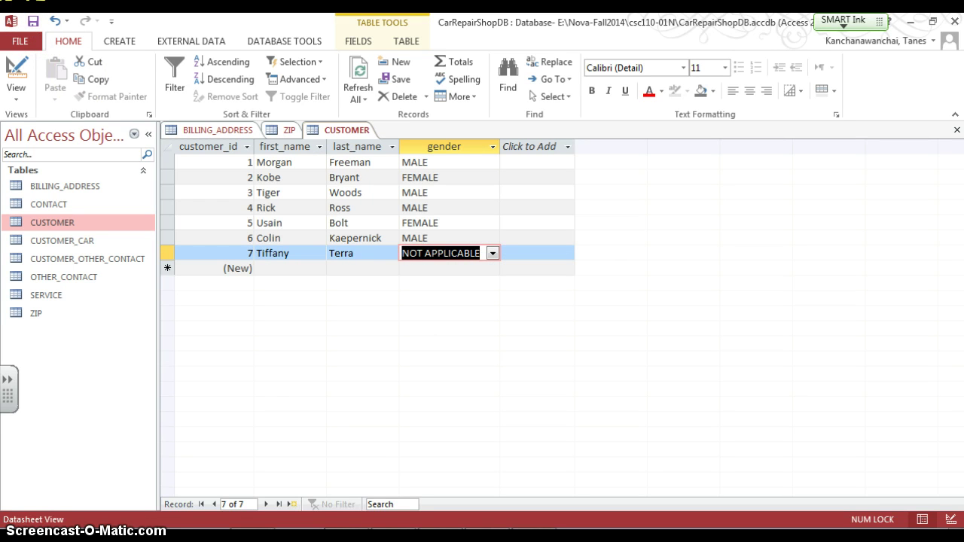
In the CUSTOMER table design, examine the gender field's available data types and its lookup row source.
{"action": "left_click", "coordinate": [23, 68]}
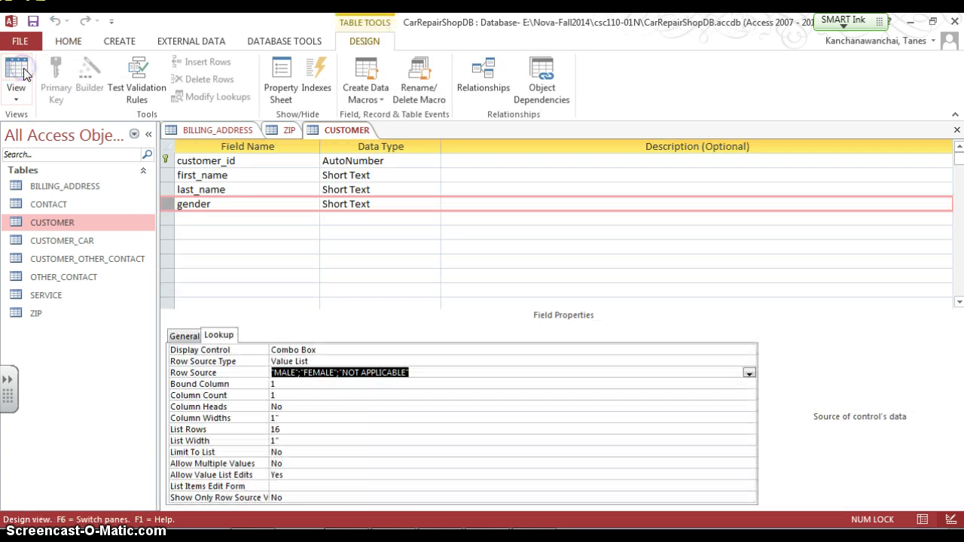
{"action": "left_click", "coordinate": [164, 201]}
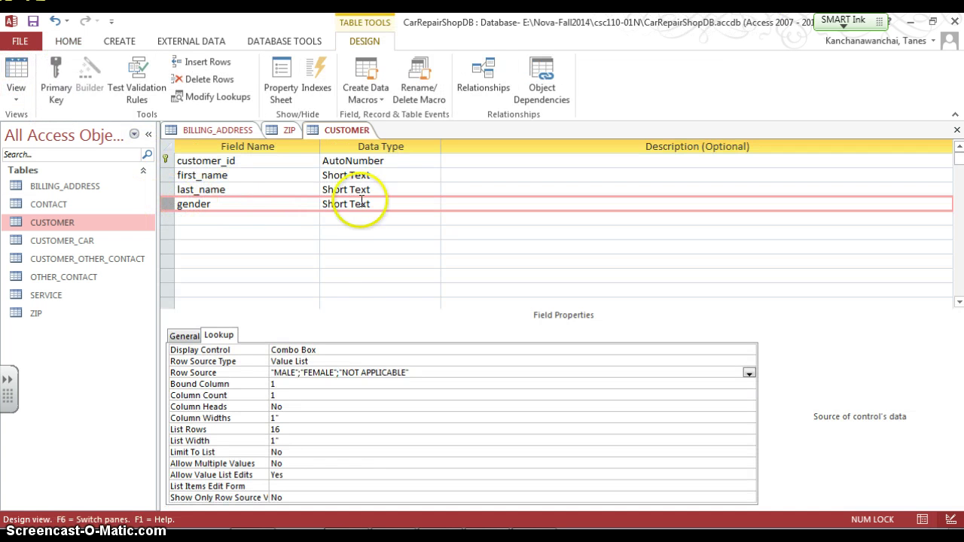
{"action": "left_click", "coordinate": [431, 204]}
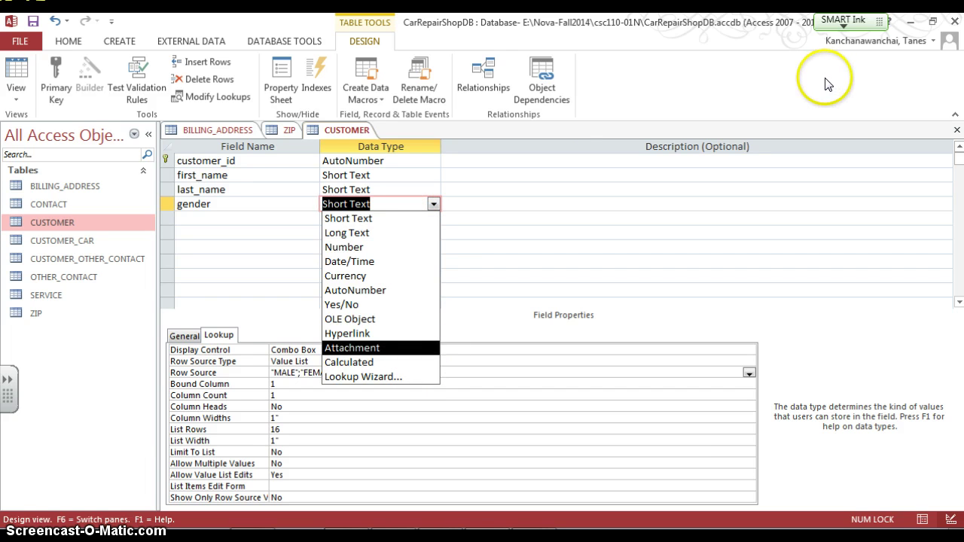
{"action": "key", "text": "Escape"}
{"action": "left_click", "coordinate": [232, 341]}
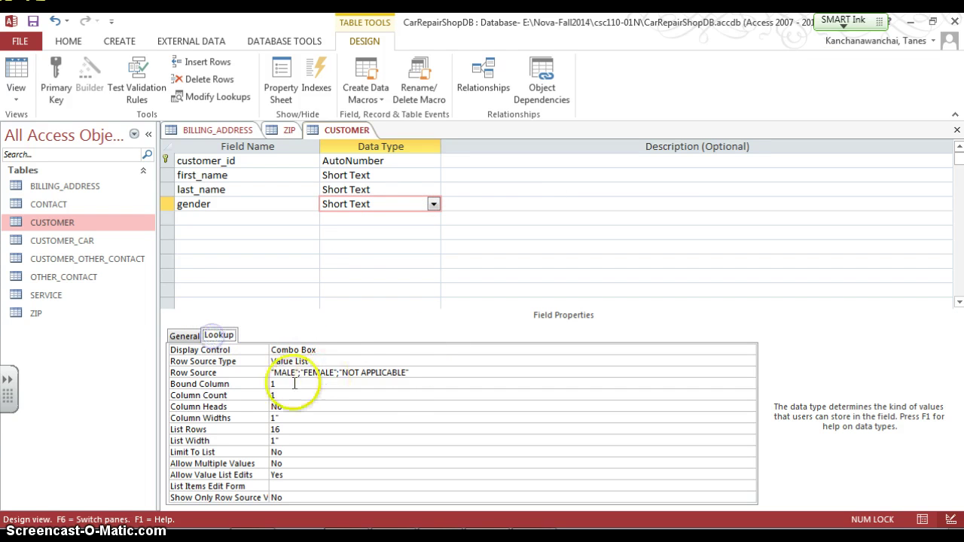
{"action": "left_click", "coordinate": [324, 374]}
{"action": "left_click", "coordinate": [399, 372]}
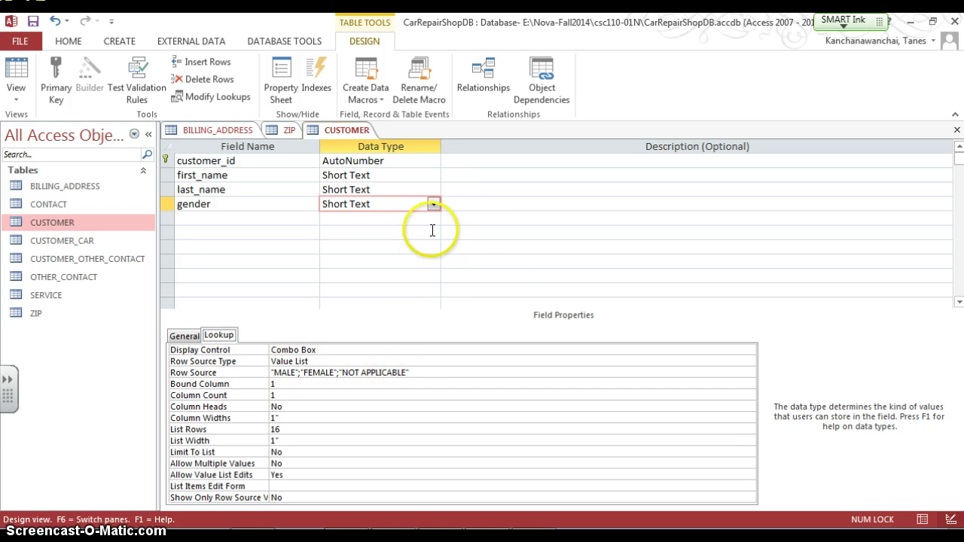
{"action": "left_click", "coordinate": [434, 204]}
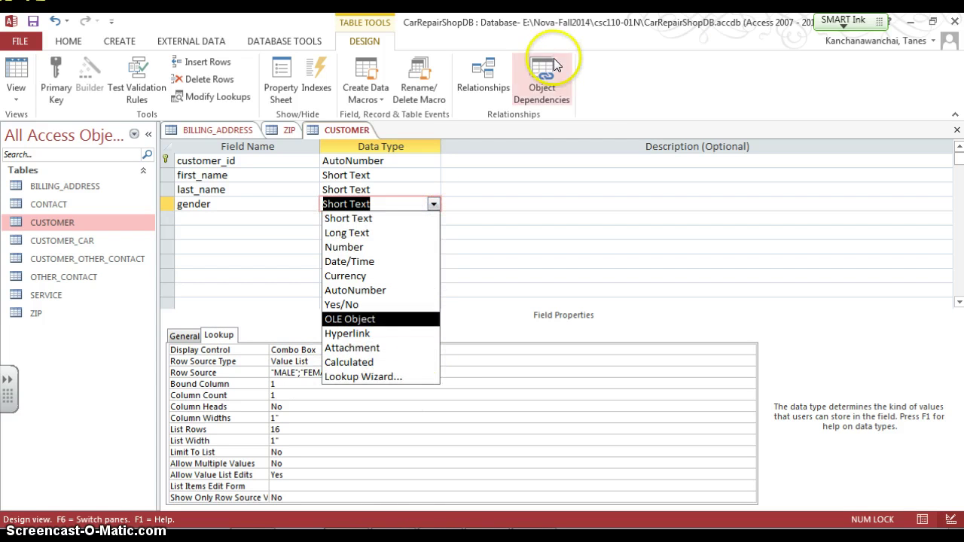
{"action": "key", "text": "Escape"}
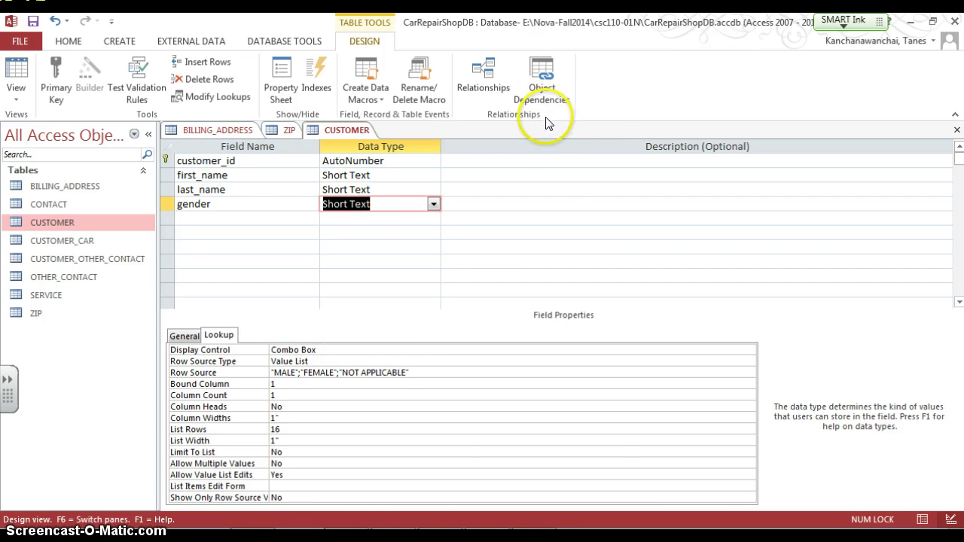